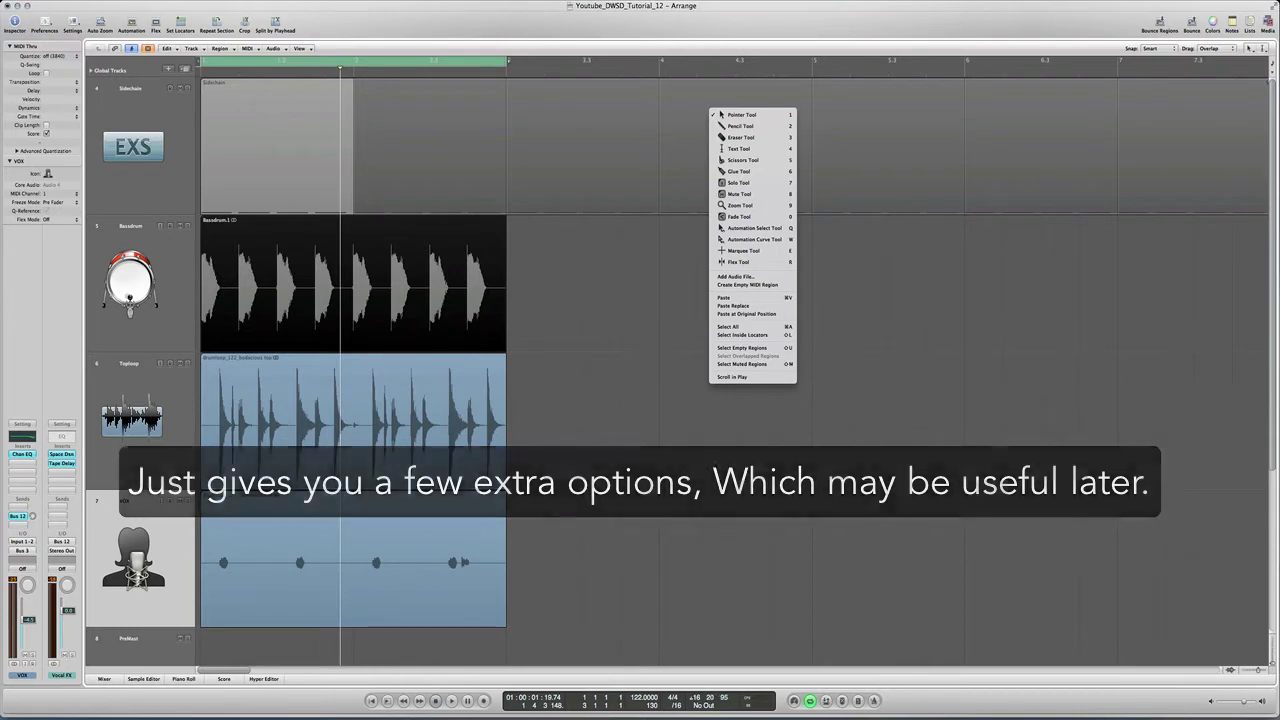
# Step: Select the Bassdrum track and open the key command assignments
pyautogui.click(717, 465)
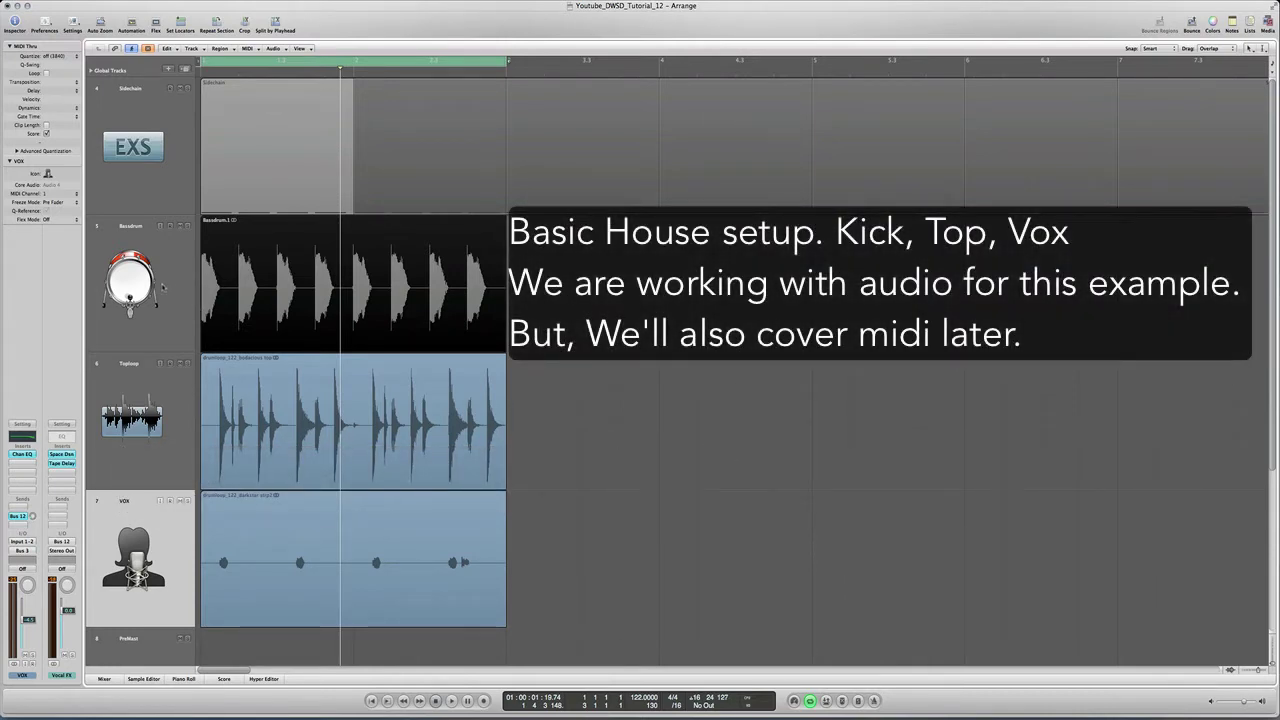
pyautogui.click(162, 287)
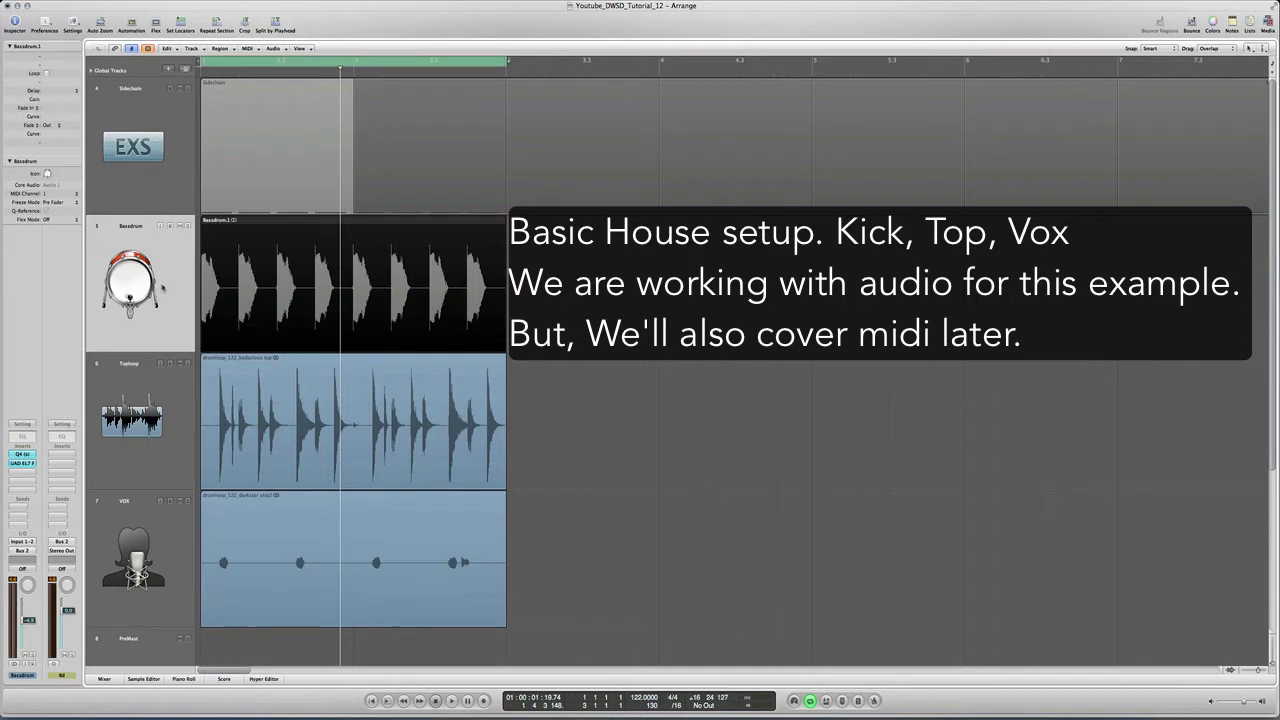
pyautogui.click(44, 17)
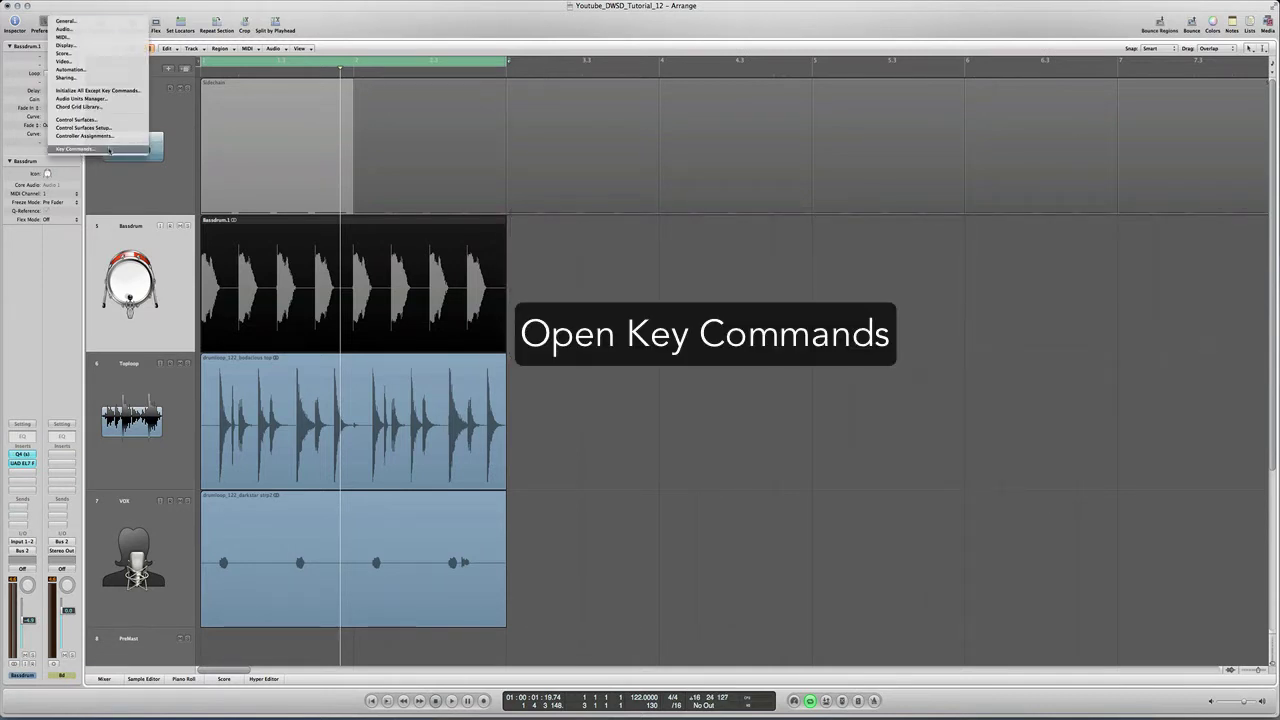
pyautogui.click(109, 150)
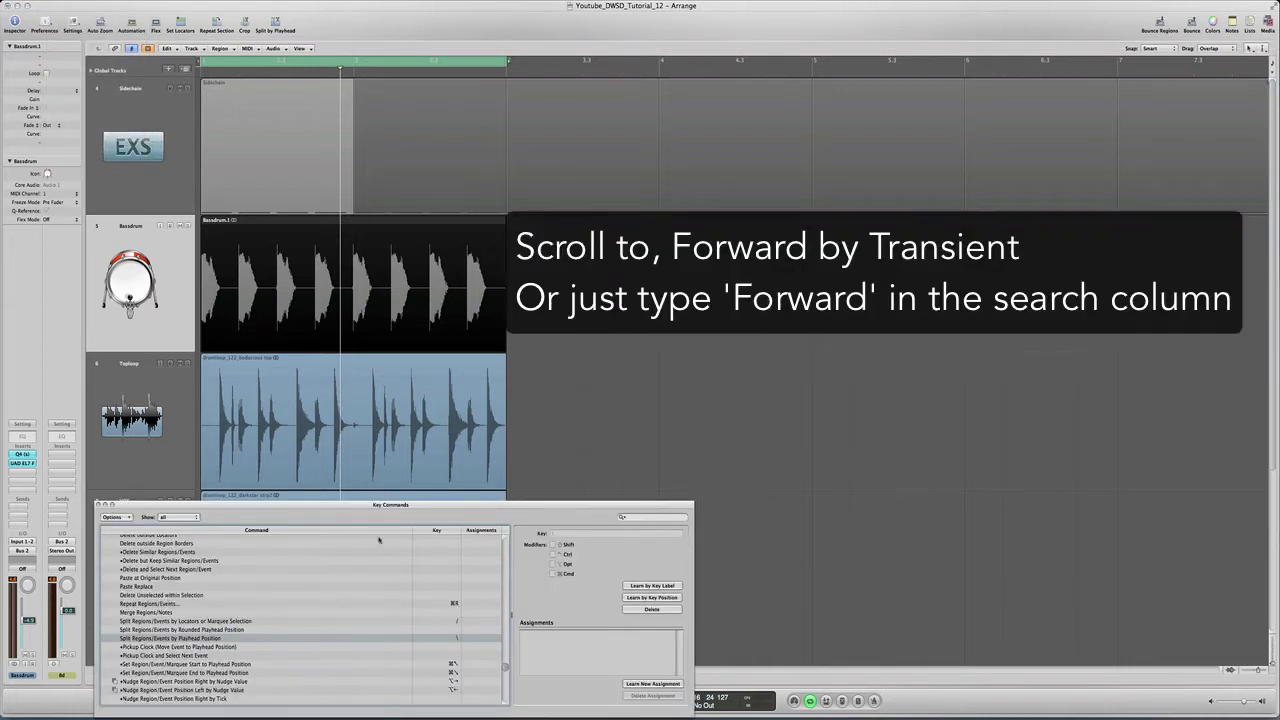
# Step: Find the Forward by Transient and Rewind by Transient commands in the key command list and check their assigned keys
pyautogui.scroll(15, 404, 565)
pyautogui.moveTo(506, 643); pyautogui.dragTo(507, 526)
pyautogui.scroll(-8, 343, 601)
pyautogui.scroll(2, 343, 601)
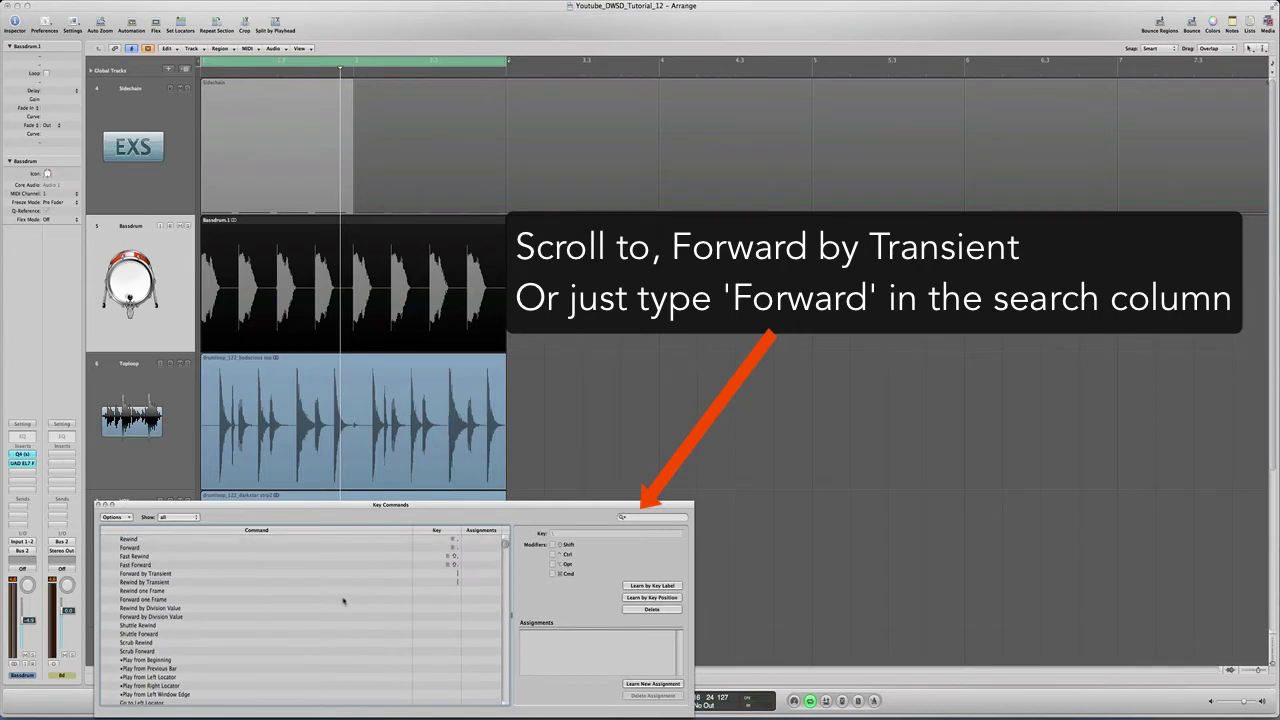
pyautogui.click(156, 575)
pyautogui.click(188, 581)
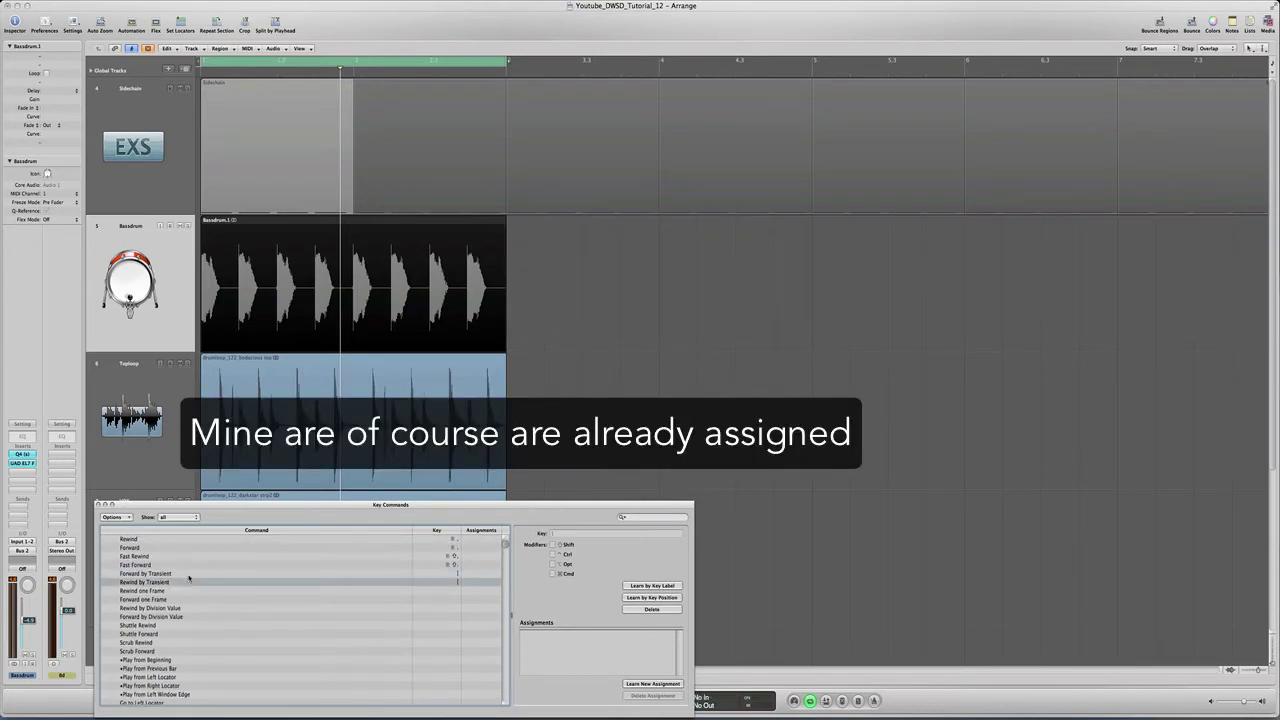
pyautogui.click(188, 575)
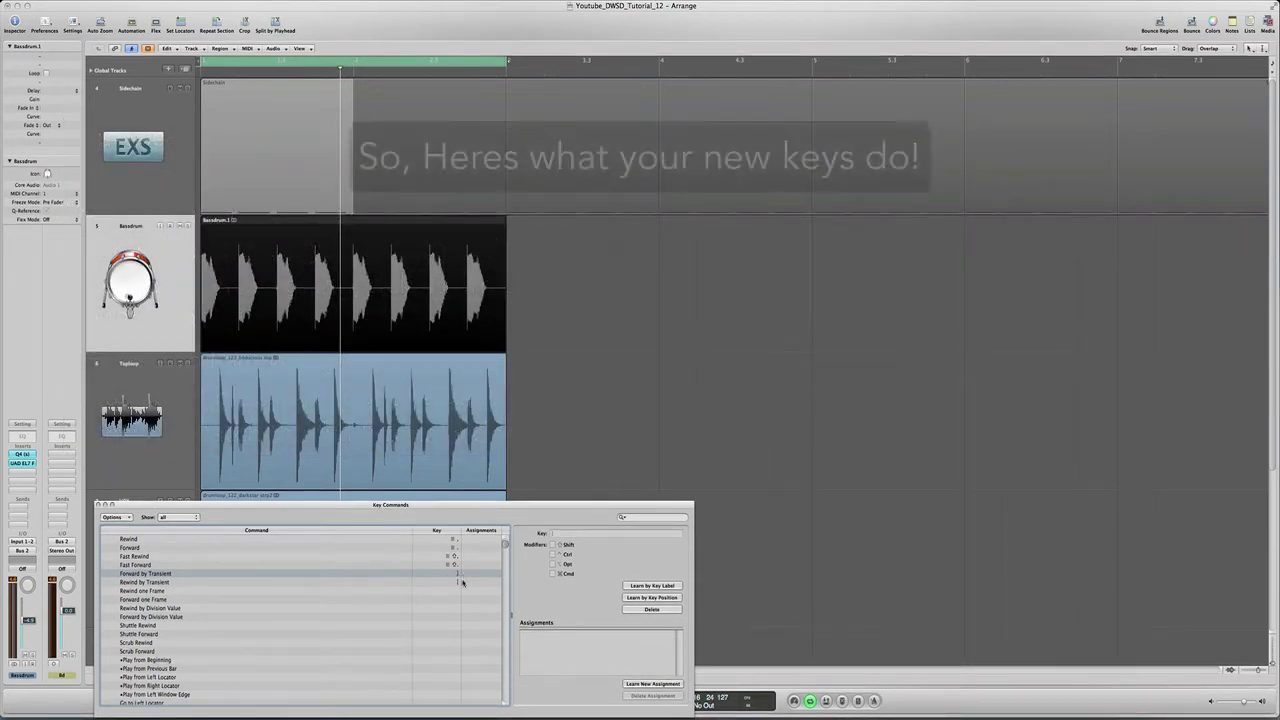
# Step: Rewind the playhead by transient to the start of the Bassdrum region
pyautogui.click(122, 279)
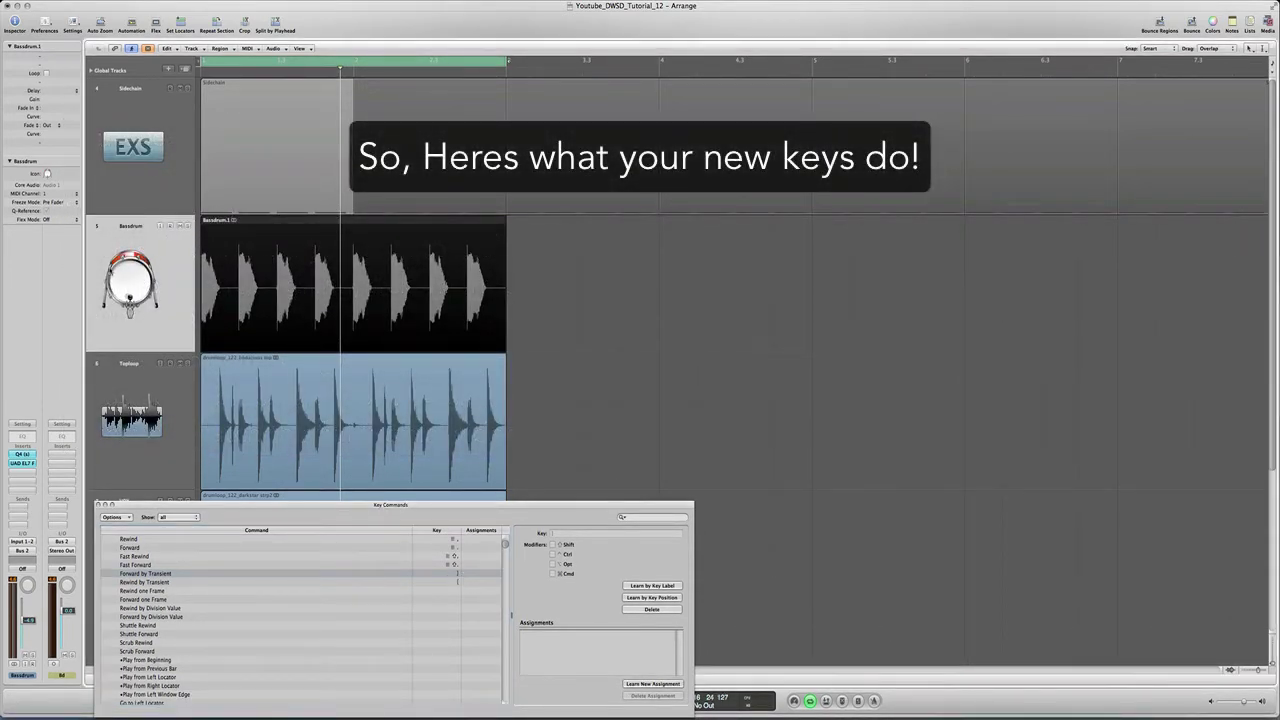
pyautogui.press('z')
pyautogui.scroll(3, 266, 293)
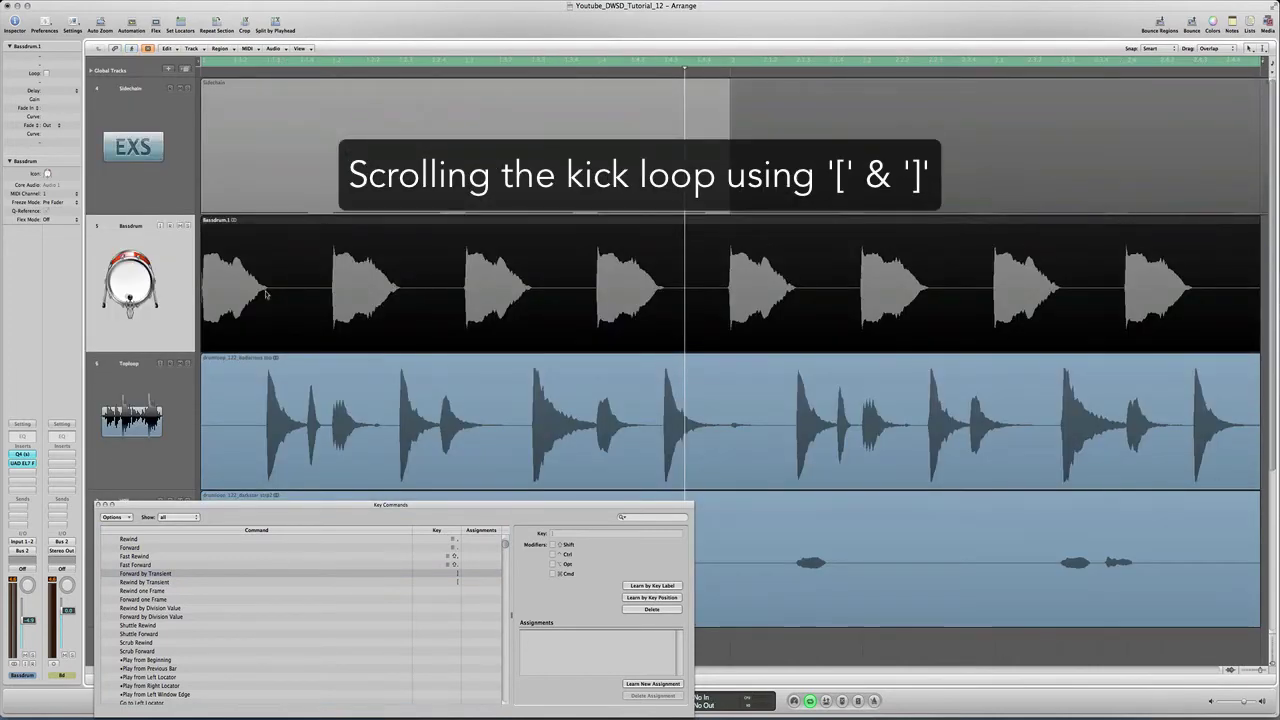
pyautogui.press('[')
pyautogui.press('[')
pyautogui.press('[')
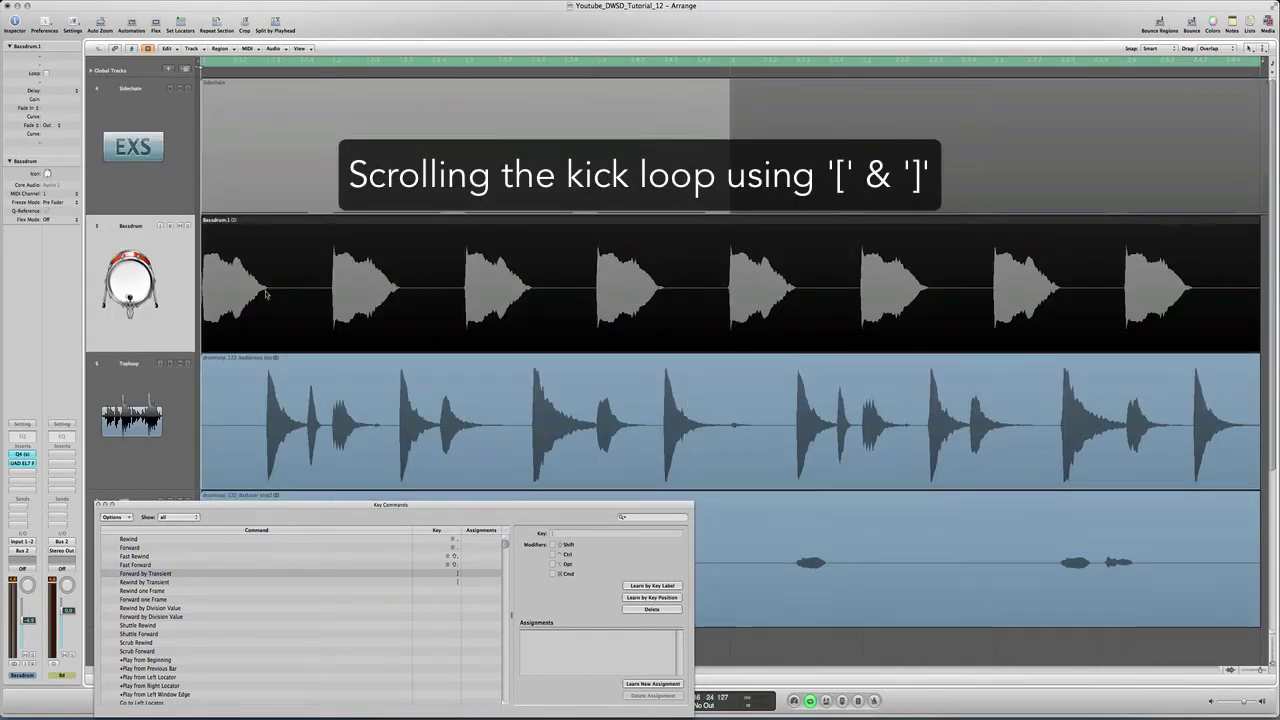
# Step: Step the playhead forward and back through the kick transients of the Bassdrum region
pyautogui.press(']')
pyautogui.press(']')
pyautogui.press(']')
pyautogui.press(']')
pyautogui.press(']')
pyautogui.press(']')
pyautogui.press(']')
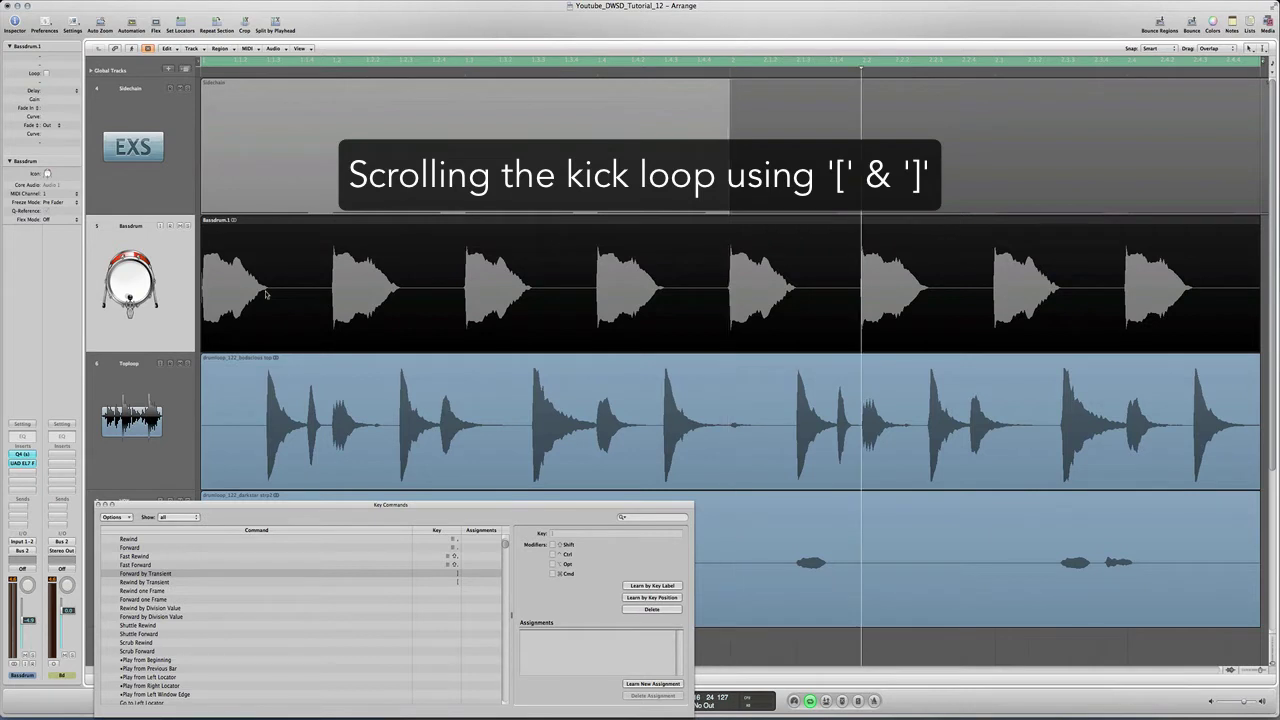
pyautogui.press('[')
pyautogui.press('[')
pyautogui.press('[')
pyautogui.press('[')
pyautogui.press('[')
pyautogui.press('[')
pyautogui.press('[')
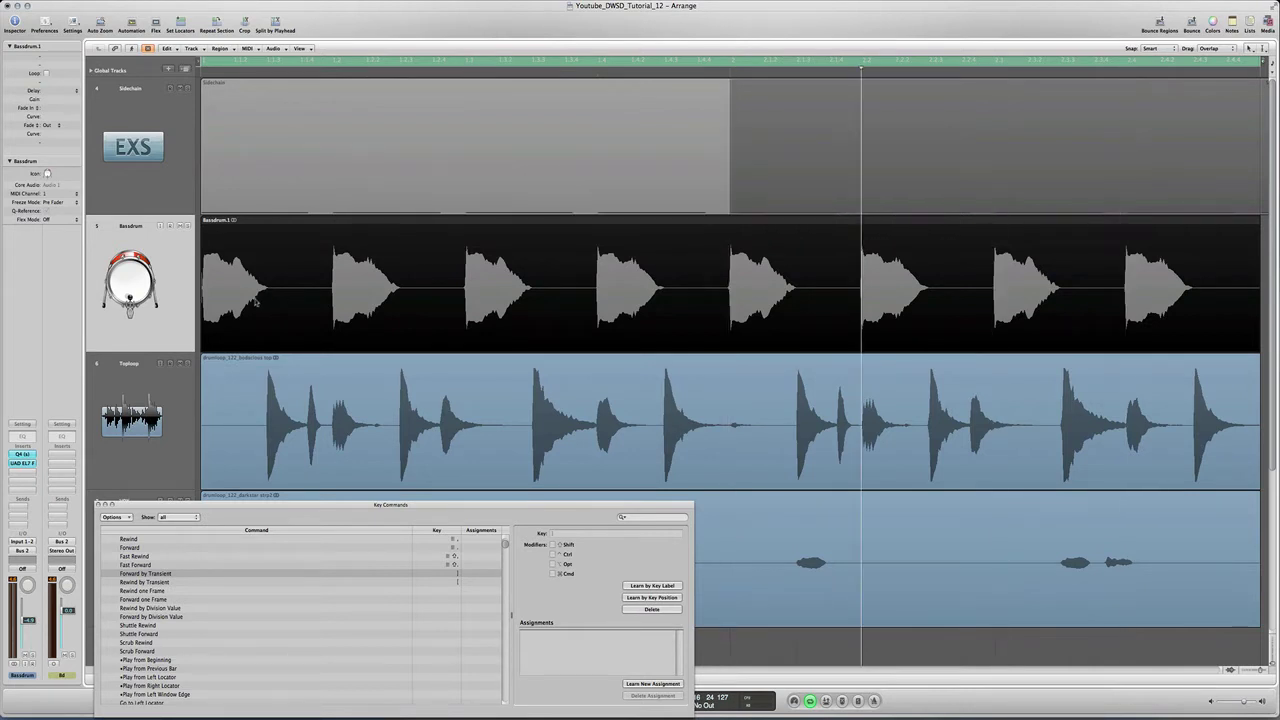
# Step: Select the Toploop region and step the playhead forward through its transients
pyautogui.click(335, 394)
pyautogui.press(']')
pyautogui.press(']')
pyautogui.press(']')
pyautogui.press(']')
pyautogui.press(']')
pyautogui.press(']')
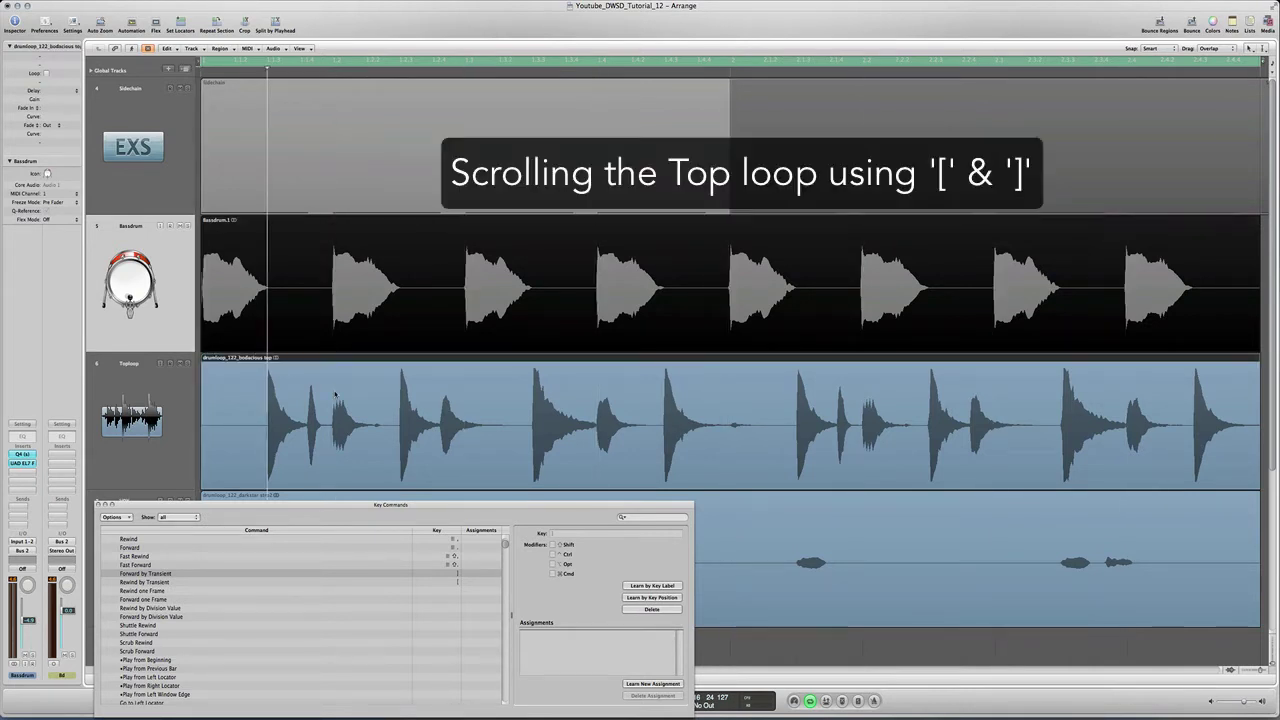
pyautogui.press(']')
pyautogui.press(']')
pyautogui.press(']')
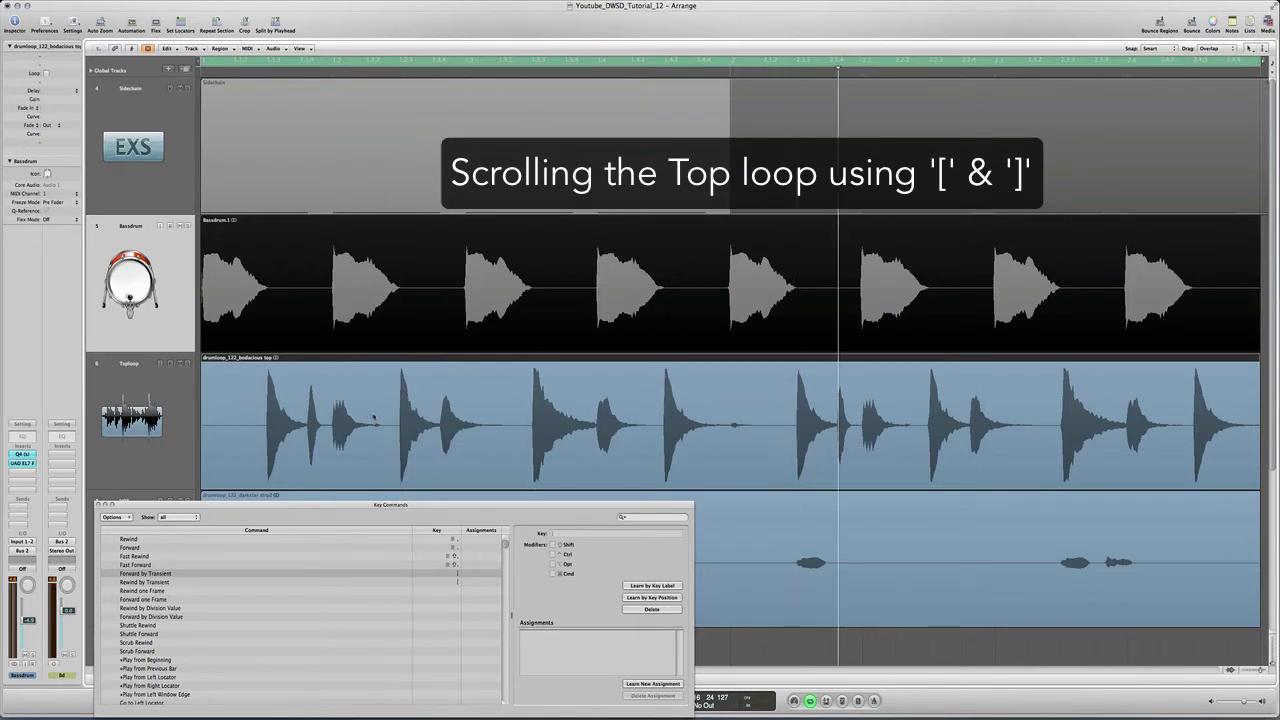
# Step: Step the playhead back through the transients of the Toploop region
pyautogui.press('[')
pyautogui.press('[')
pyautogui.press('[')
pyautogui.press('[')
pyautogui.press('[')
pyautogui.press('[')
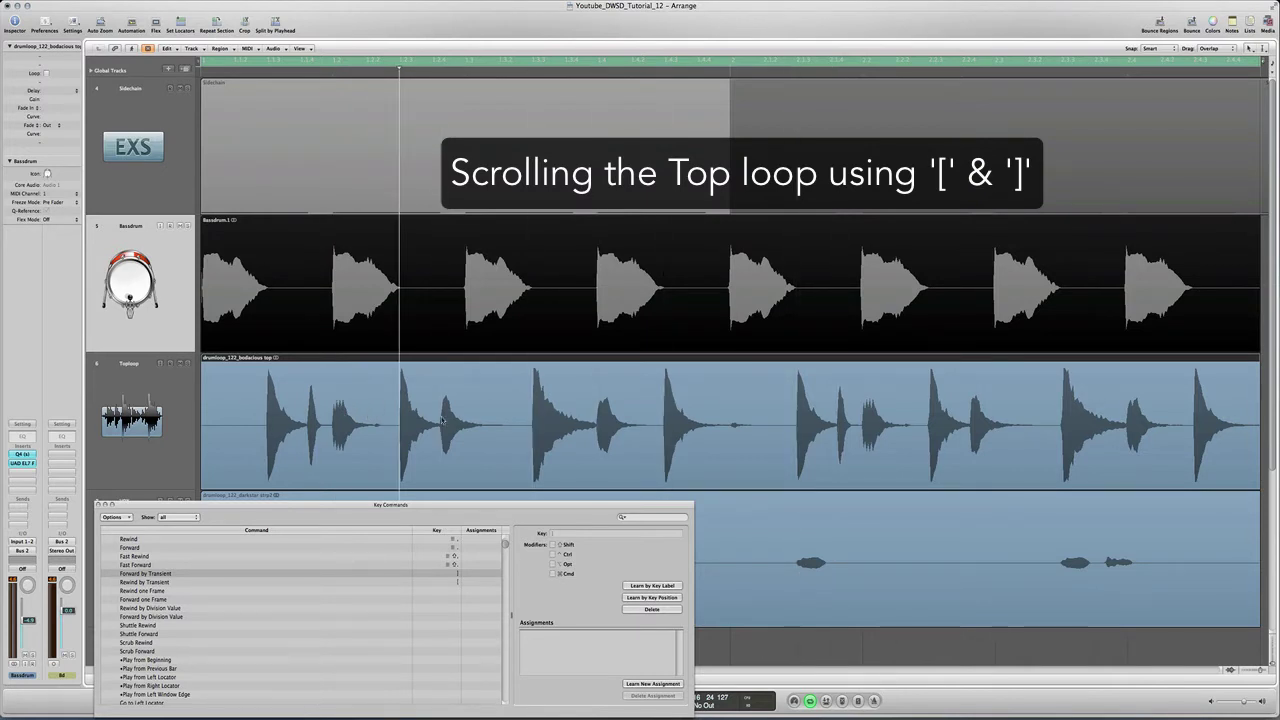
# Step: Select the VOX region, clear the key command window off it, and step the playhead through the vocal transients
pyautogui.click(772, 547)
pyautogui.moveTo(580, 506); pyautogui.dragTo(463, 644)
pyautogui.press('[')
pyautogui.press(']')
pyautogui.press(']')
pyautogui.press(']')
pyautogui.press(']')
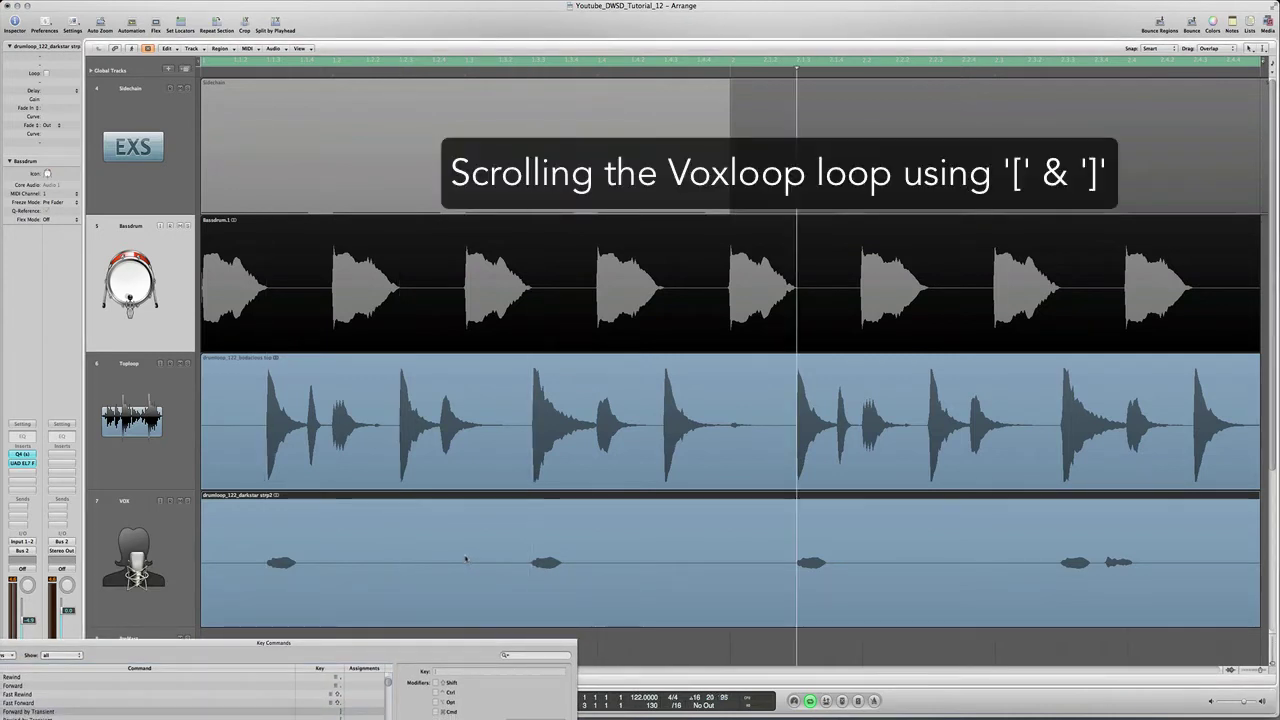
# Step: Select the Bassdrum region and rewind the playhead by transient to its second kick
pyautogui.click(347, 268)
pyautogui.press('[')
pyautogui.press('[')
pyautogui.press('[')
pyautogui.press('[')
pyautogui.press('[')
pyautogui.press('[')
pyautogui.press('[')
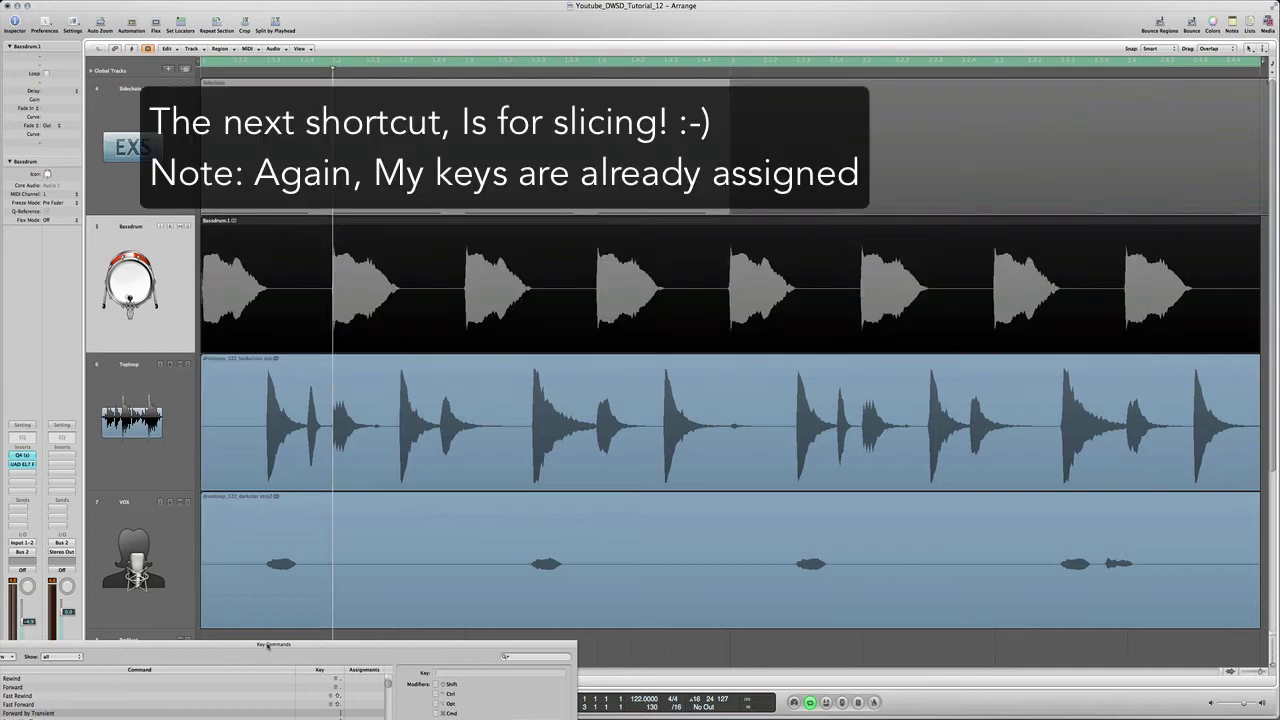
# Step: Find the Split Regions/Events by Playhead Position command in the key command list and check its assigned key
pyautogui.moveTo(268, 646); pyautogui.dragTo(573, 201)
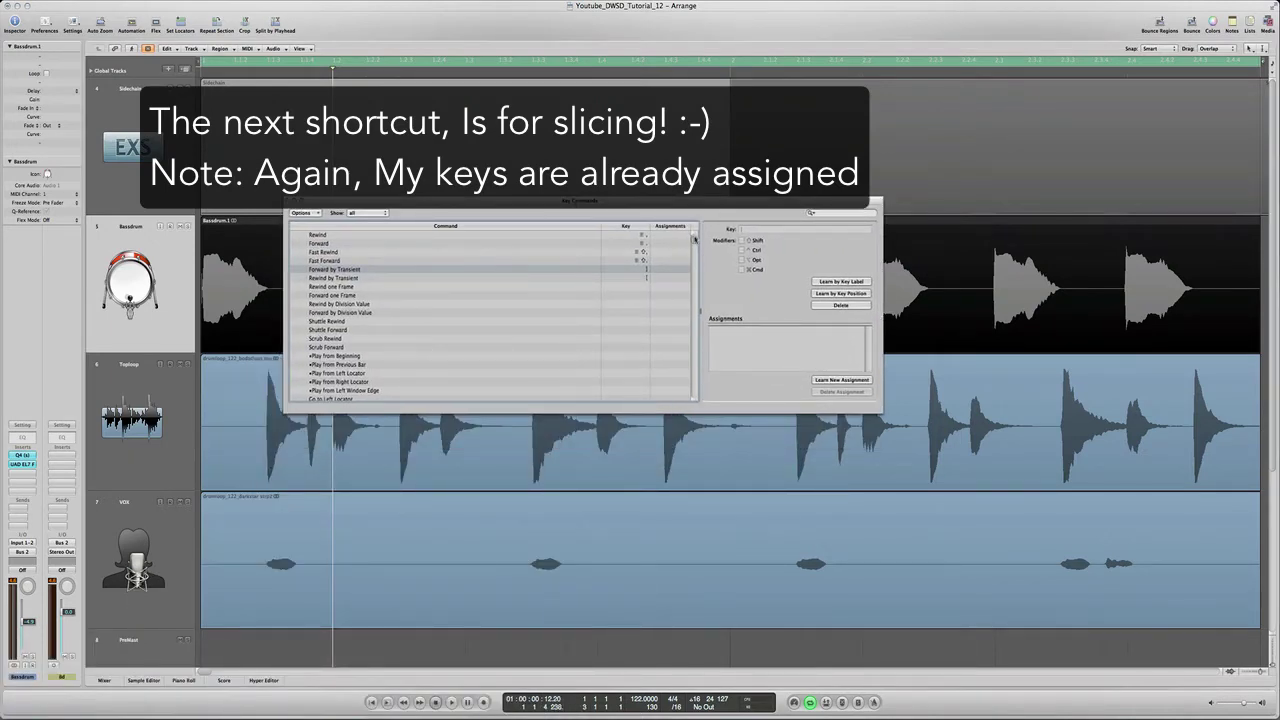
pyautogui.moveTo(694, 240); pyautogui.dragTo(693, 368)
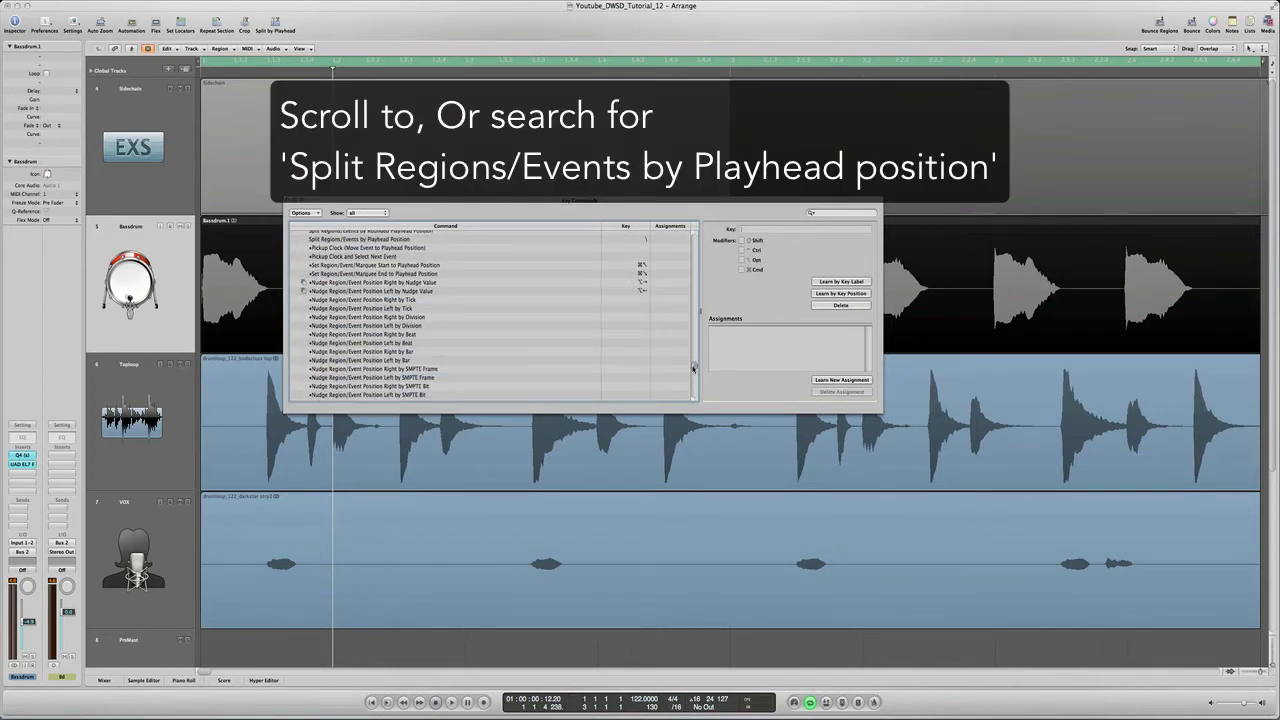
pyautogui.click(418, 239)
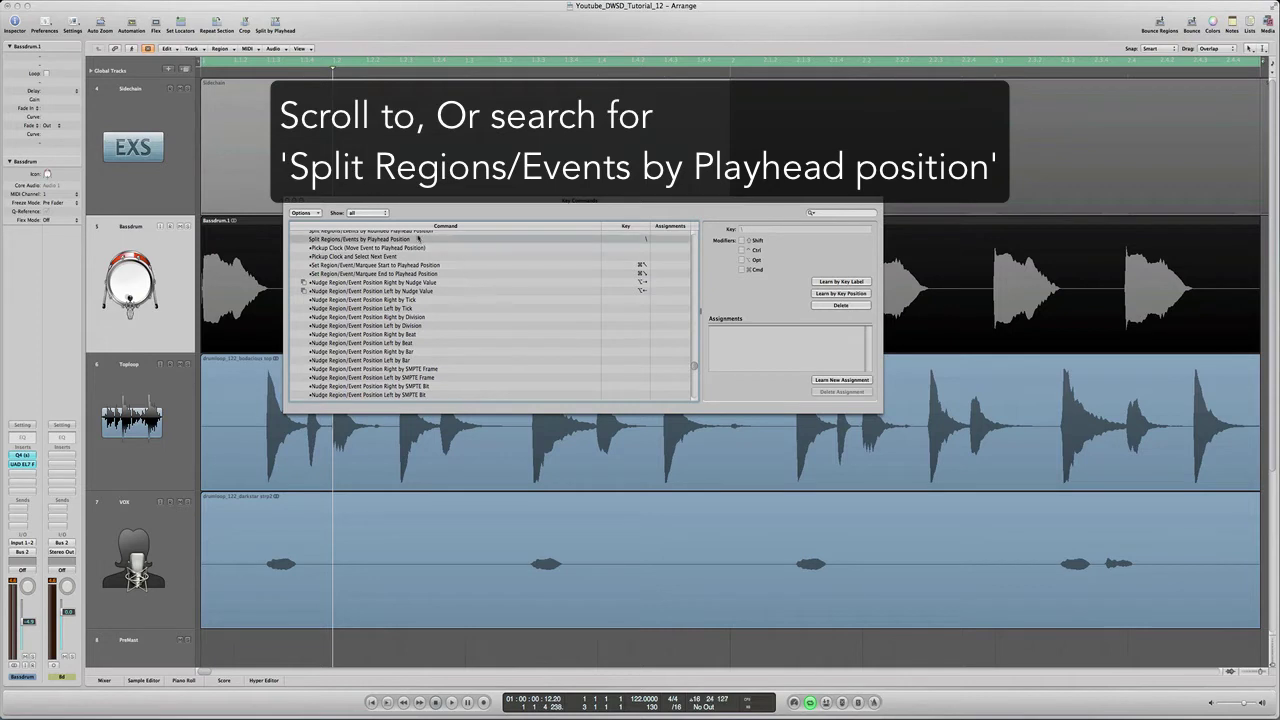
pyautogui.scroll(3, 428, 250)
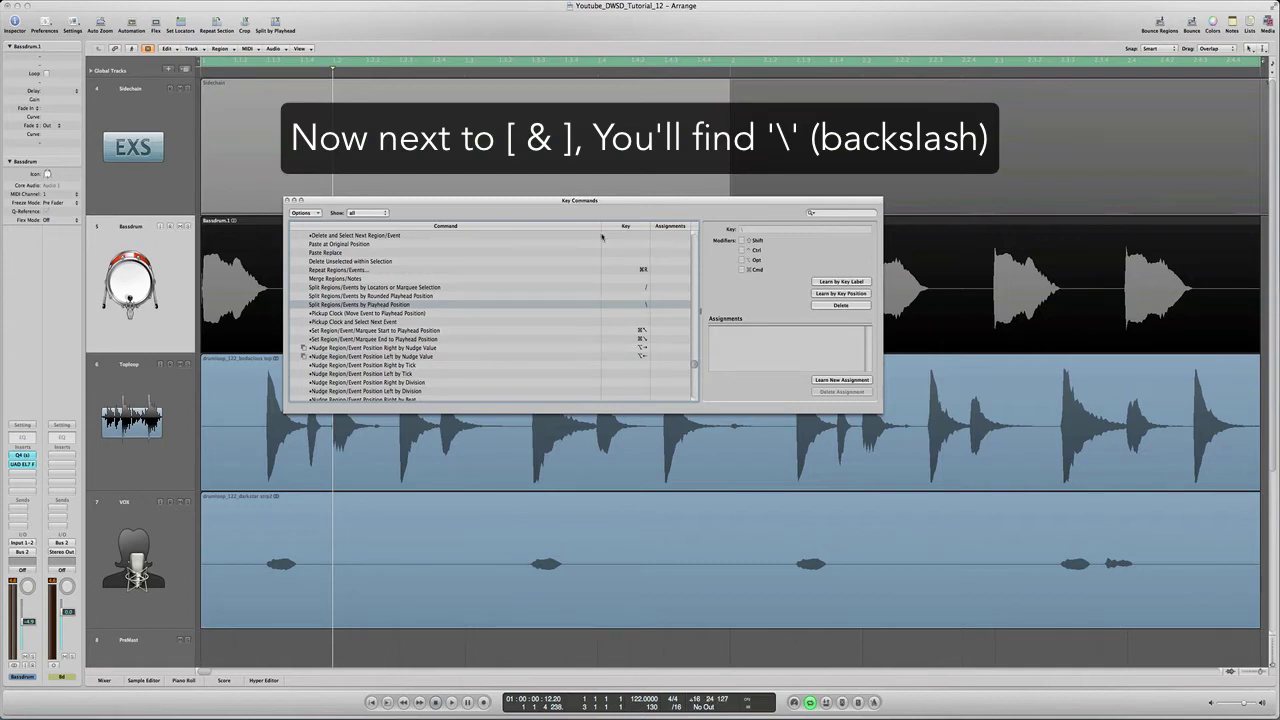
pyautogui.moveTo(602, 202); pyautogui.dragTo(536, 528)
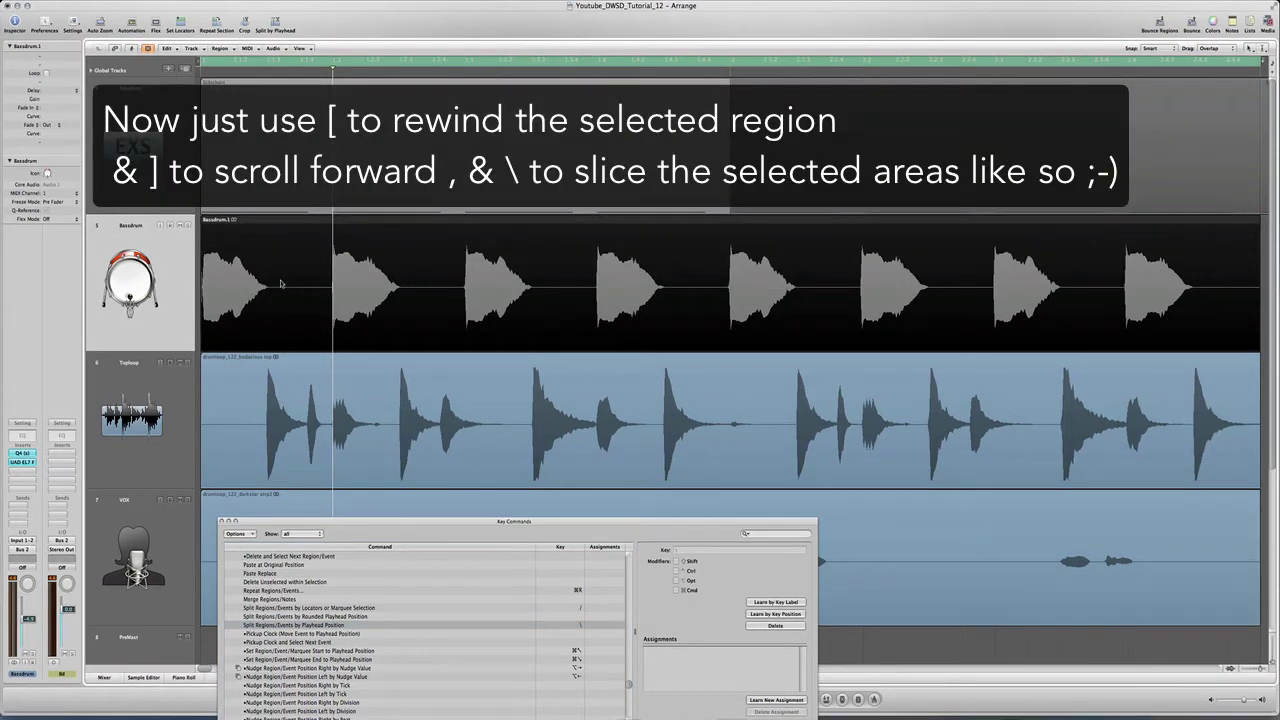
# Step: Split the Bassdrum region at every kick transient from the second kick to the last
pyautogui.press('\\')
pyautogui.press(']')
pyautogui.press('\\')
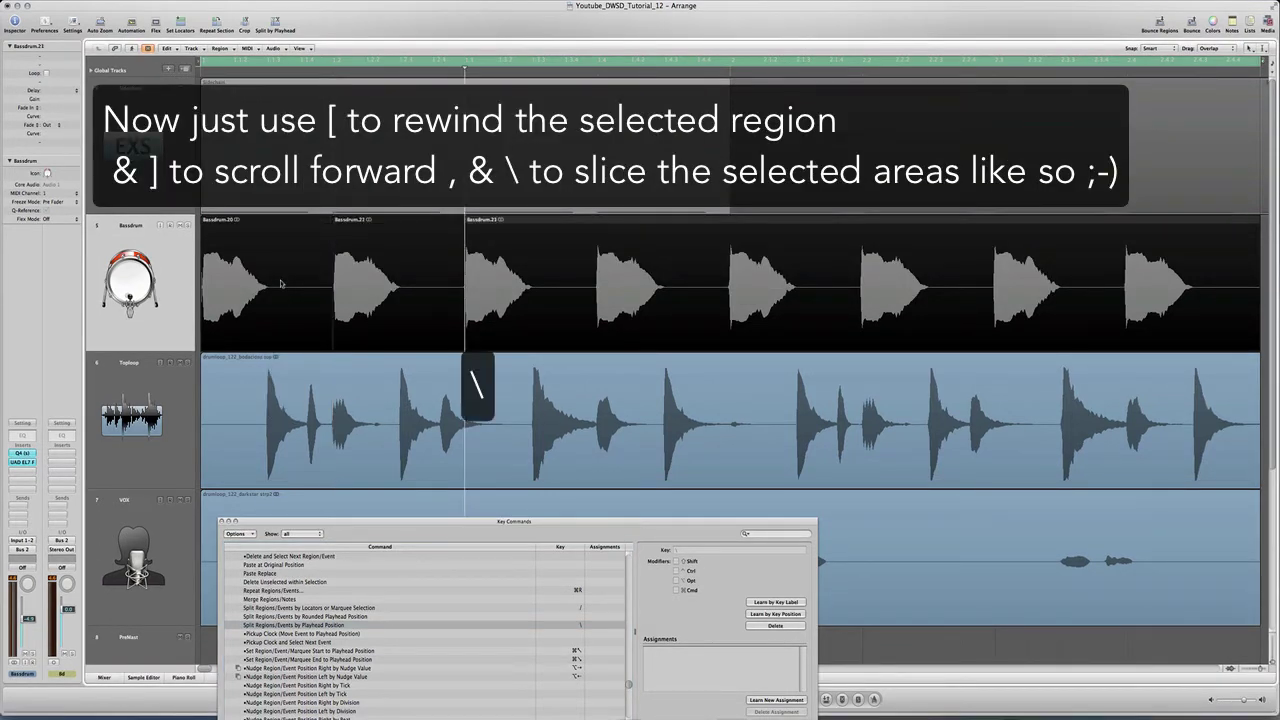
pyautogui.press(']')
pyautogui.press('\\')
pyautogui.press(']')
pyautogui.press('\\')
pyautogui.press(']')
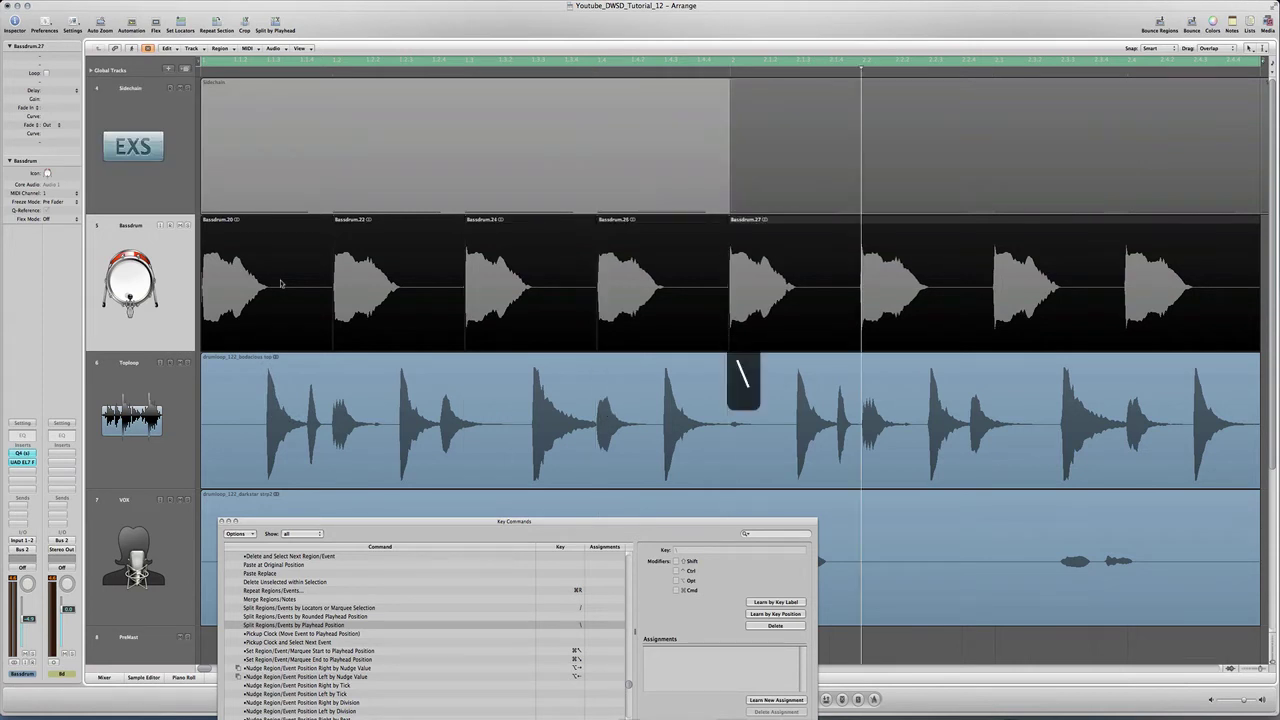
pyautogui.press('\\')
pyautogui.press(']')
pyautogui.press('\\')
pyautogui.press(']')
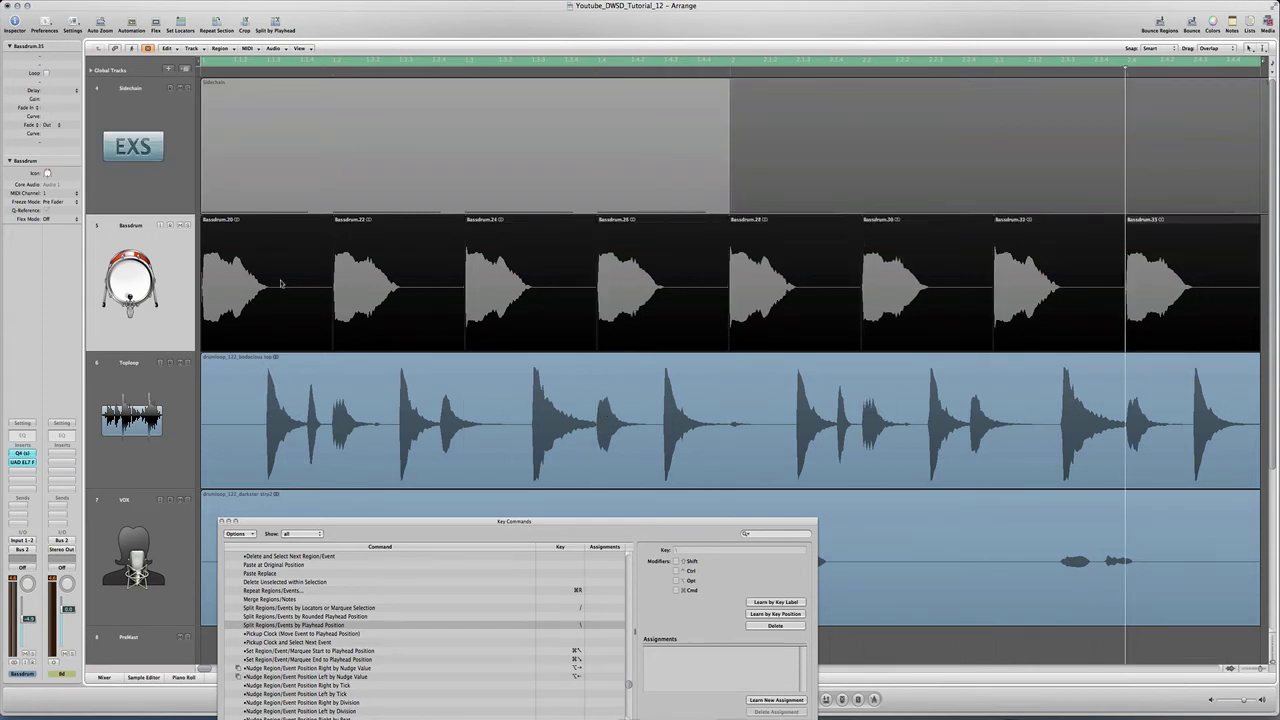
# Step: Select the Toploop region and rewind the playhead by transient to its first hit
pyautogui.click(297, 432)
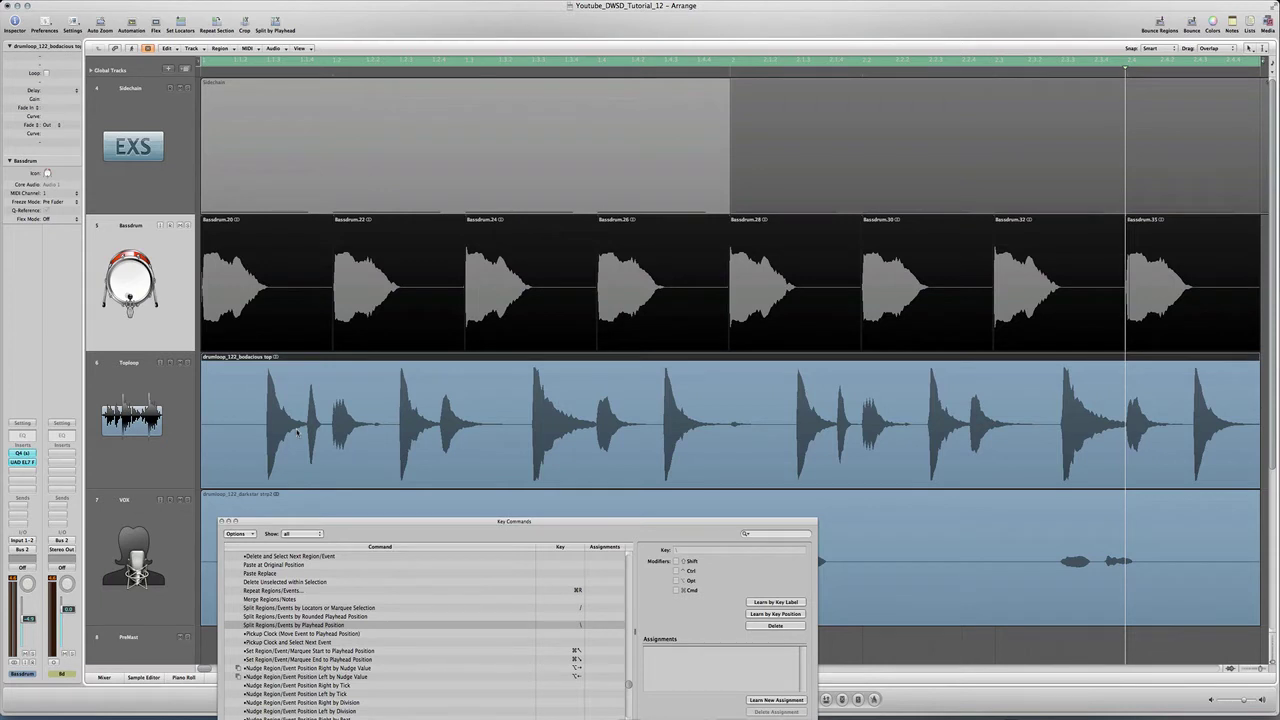
pyautogui.press('[')
pyautogui.press('[')
pyautogui.press('[')
pyautogui.press('[')
pyautogui.press('[')
pyautogui.press('[')
pyautogui.press('[')
pyautogui.press('[')
pyautogui.press('[')
pyautogui.press('[')
pyautogui.press('[')
pyautogui.press('[')
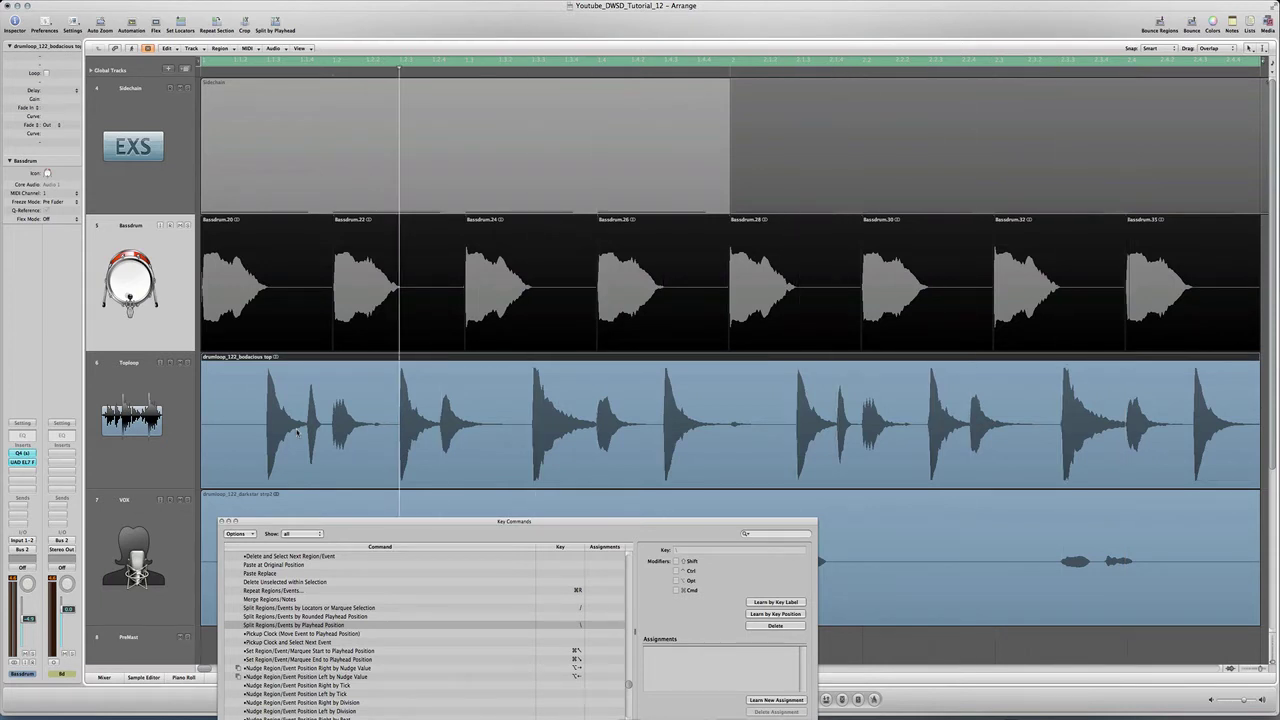
pyautogui.press('[')
pyautogui.press('[')
# Step: Split the Toploop region at each of its first seven transients
pyautogui.press('\\')
pyautogui.press(']')
pyautogui.press('\\')
pyautogui.press(']')
pyautogui.press('\\')
pyautogui.press(']')
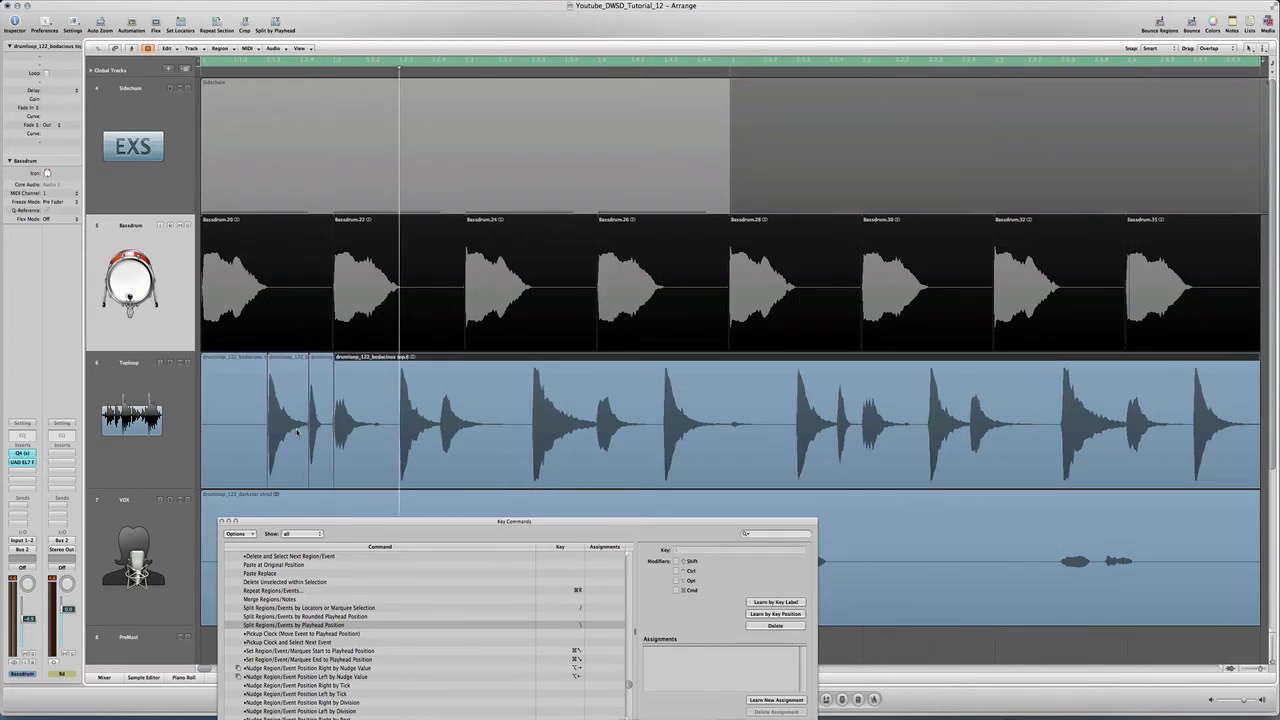
pyautogui.press('\\')
pyautogui.press(']')
pyautogui.press('\\')
pyautogui.press(']')
pyautogui.press('\\')
pyautogui.press(']')
pyautogui.press('\\')
pyautogui.press(']')
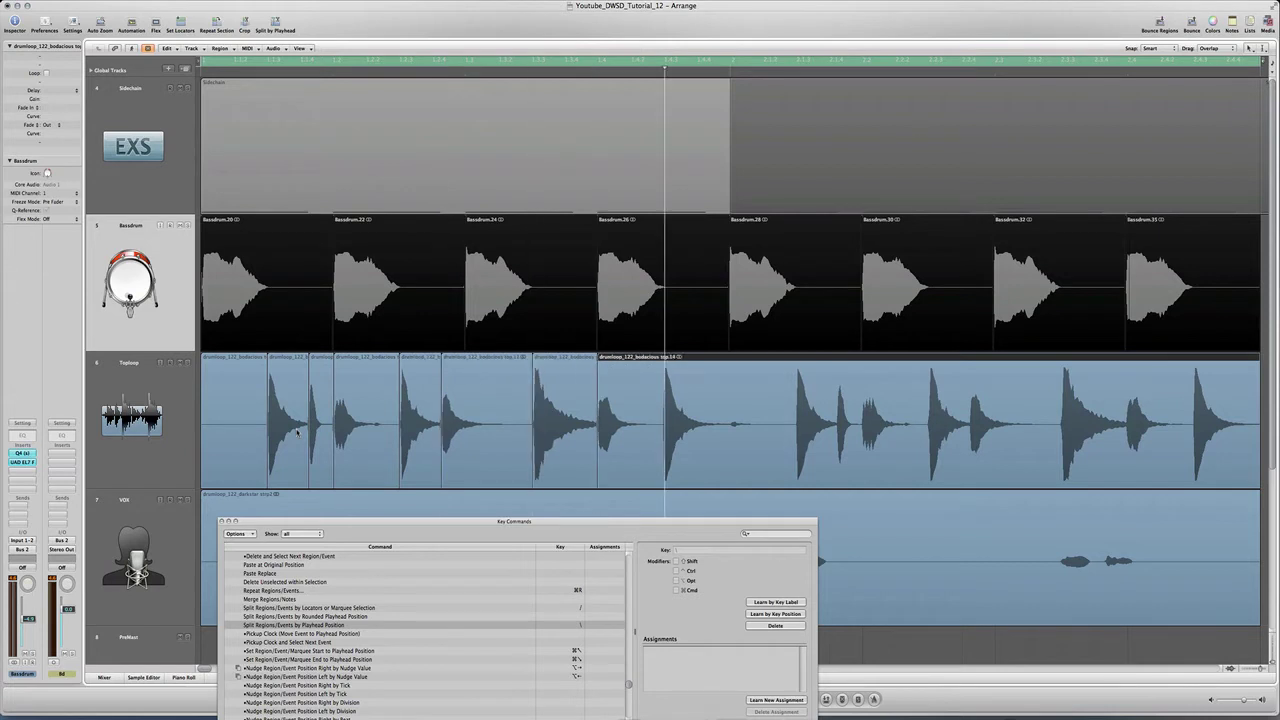
# Step: Split the rest of the Toploop region at each remaining transient through the last hit
pyautogui.press('\\')
pyautogui.press(']')
pyautogui.press('\\')
pyautogui.press(']')
pyautogui.press('\\')
pyautogui.press(']')
pyautogui.press('\\')
pyautogui.press(']')
pyautogui.press('\\')
pyautogui.press(']')
pyautogui.press('\\')
pyautogui.press(']')
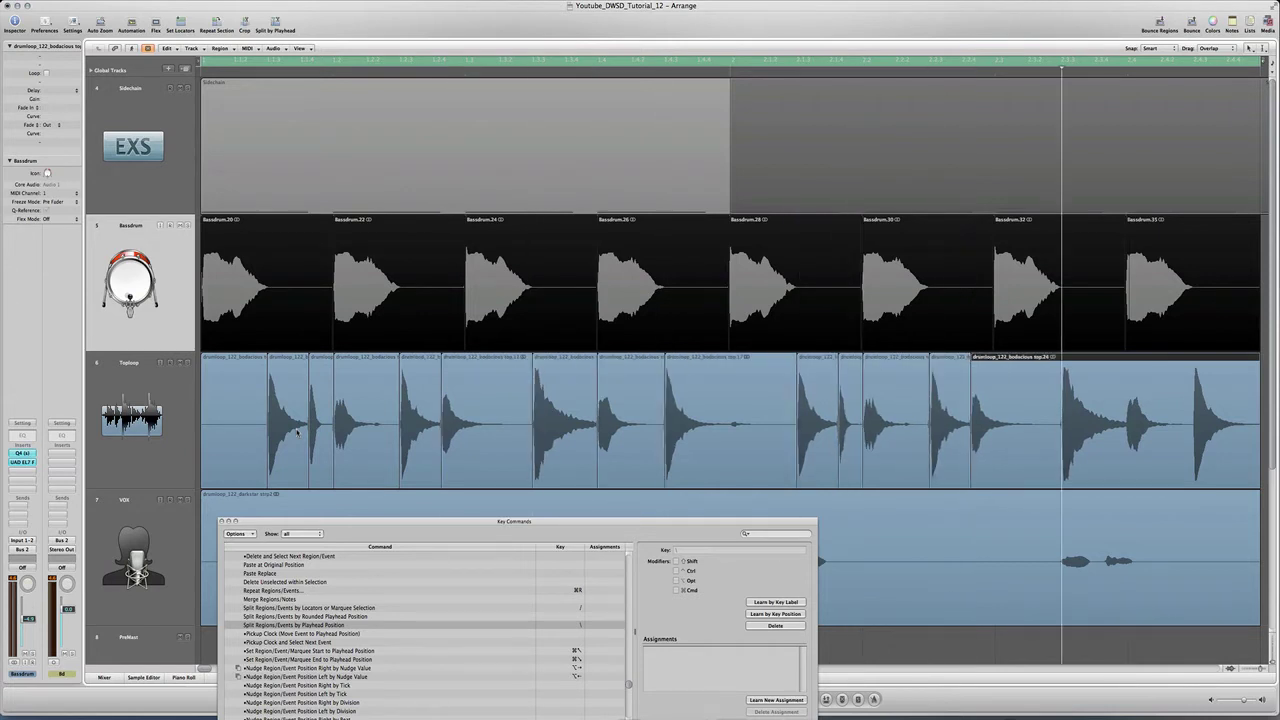
pyautogui.press('\\')
pyautogui.press(']')
pyautogui.press('\\')
pyautogui.press(']')
pyautogui.press('\\')
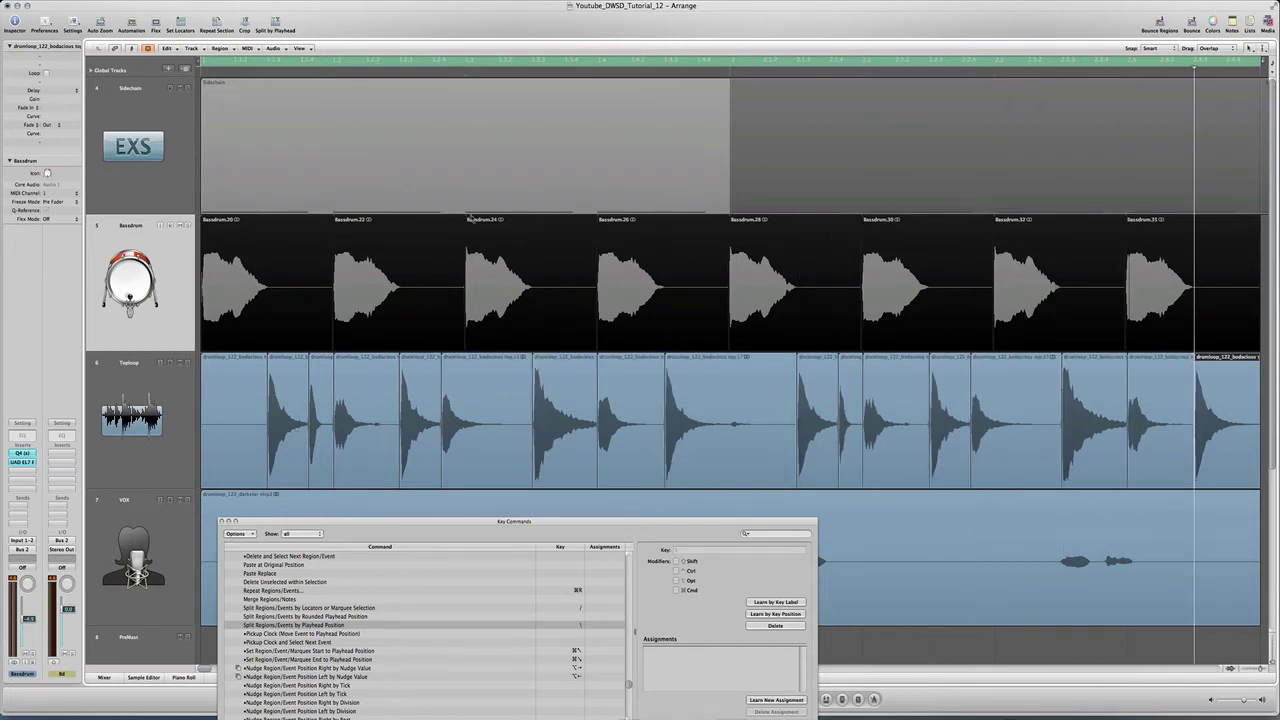
# Step: Place the playhead by hand just before the faint Toploop hit near bar 2 and split the slice there
pyautogui.click(703, 73)
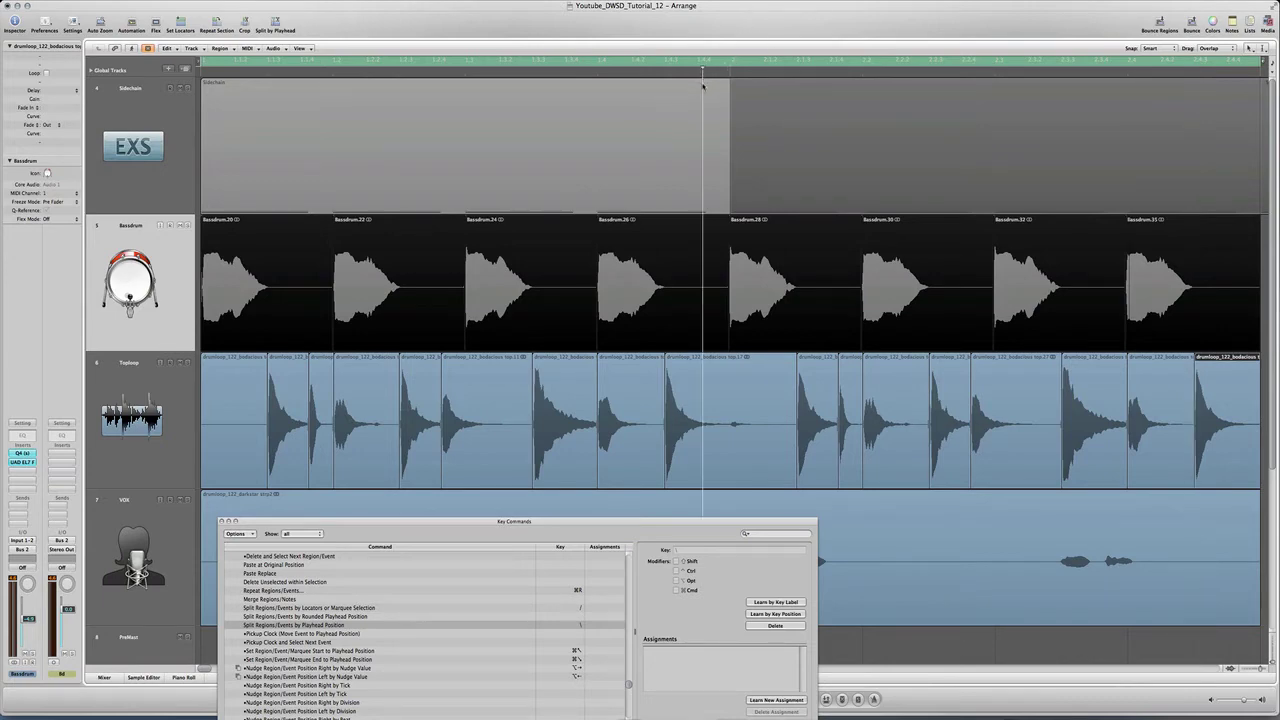
pyautogui.hotkey('ctrl', 'Right')
pyautogui.hotkey('ctrl', 'Right')
pyautogui.hotkey('ctrl', 'Right')
pyautogui.hotkey('ctrl', 'Right')
pyautogui.hotkey('ctrl', 'Right')
pyautogui.hotkey('ctrl', 'Right')
pyautogui.hotkey('ctrl', 'Right')
pyautogui.hotkey('ctrl', 'Right')
pyautogui.hotkey('ctrl', 'Right')
pyautogui.hotkey('ctrl', 'Left')
pyautogui.hotkey('ctrl', 'Left')
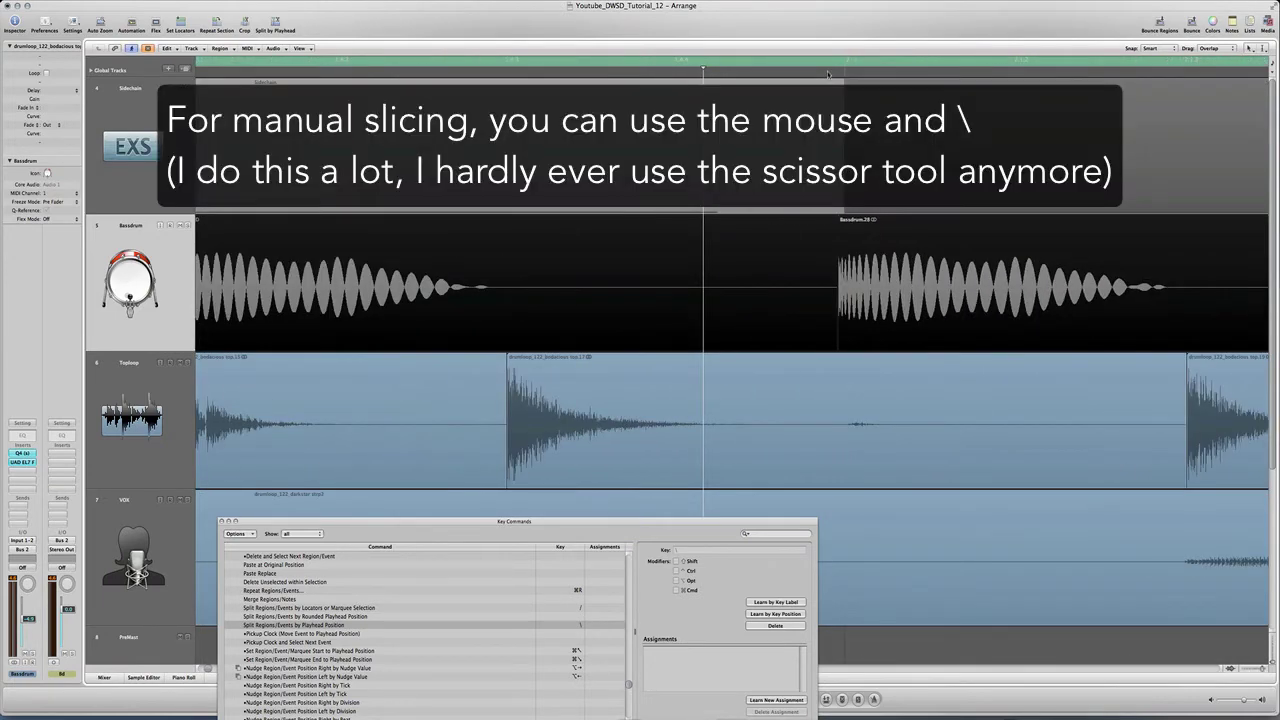
pyautogui.moveTo(826, 73); pyautogui.dragTo(848, 73)
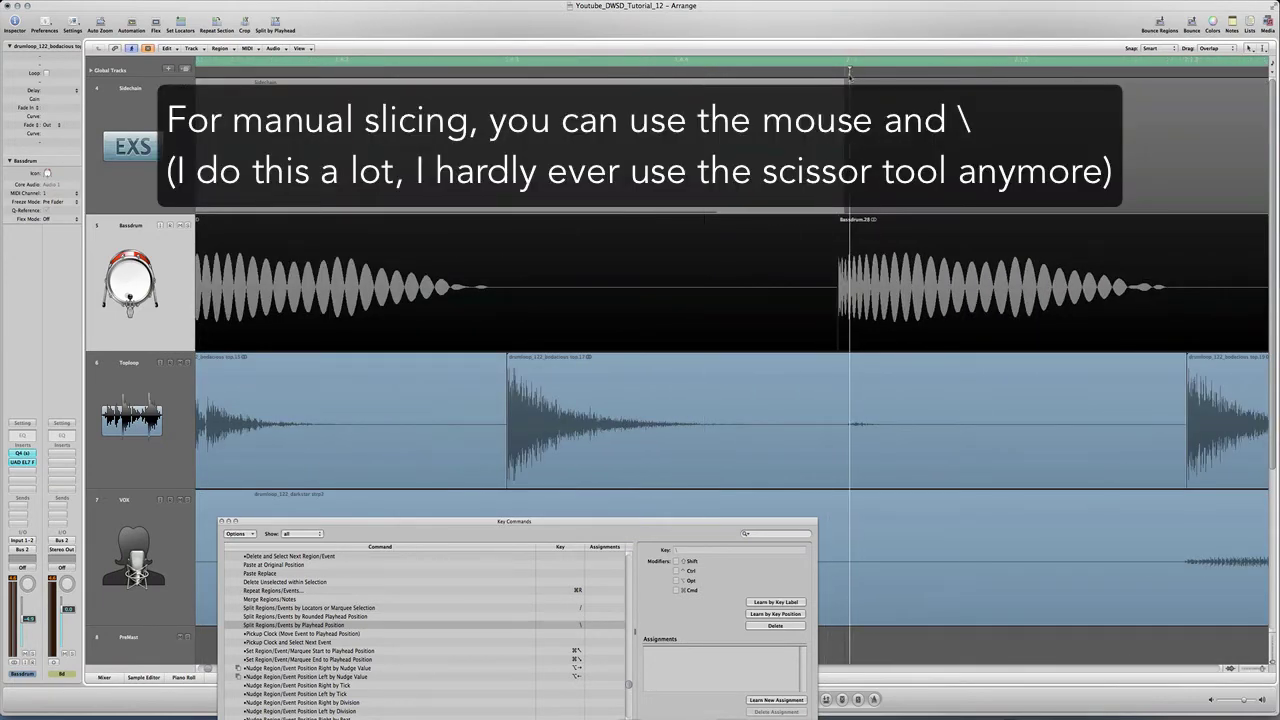
pyautogui.click(855, 436)
pyautogui.click(861, 432)
pyautogui.press('\\')
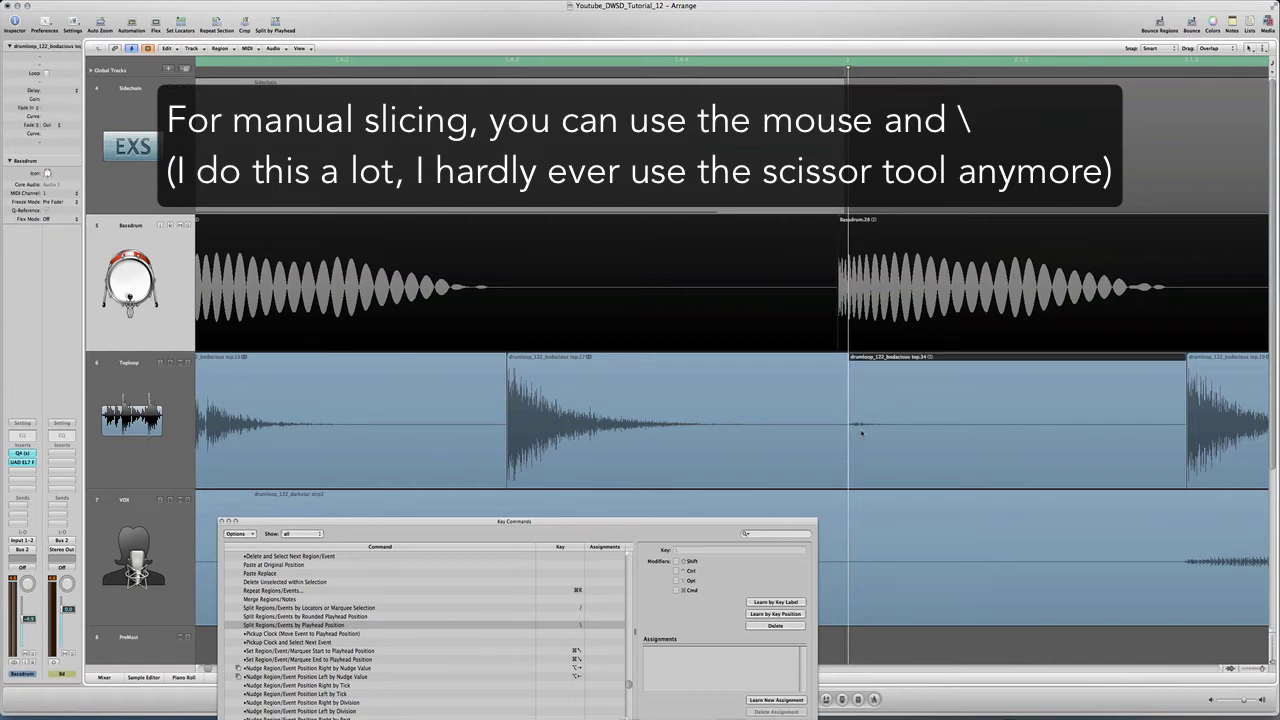
# Step: Place the playhead by hand at the faint Toploop hit shortly after beat 1.2 and split the slice there
pyautogui.hscroll(-10, 822, 423)
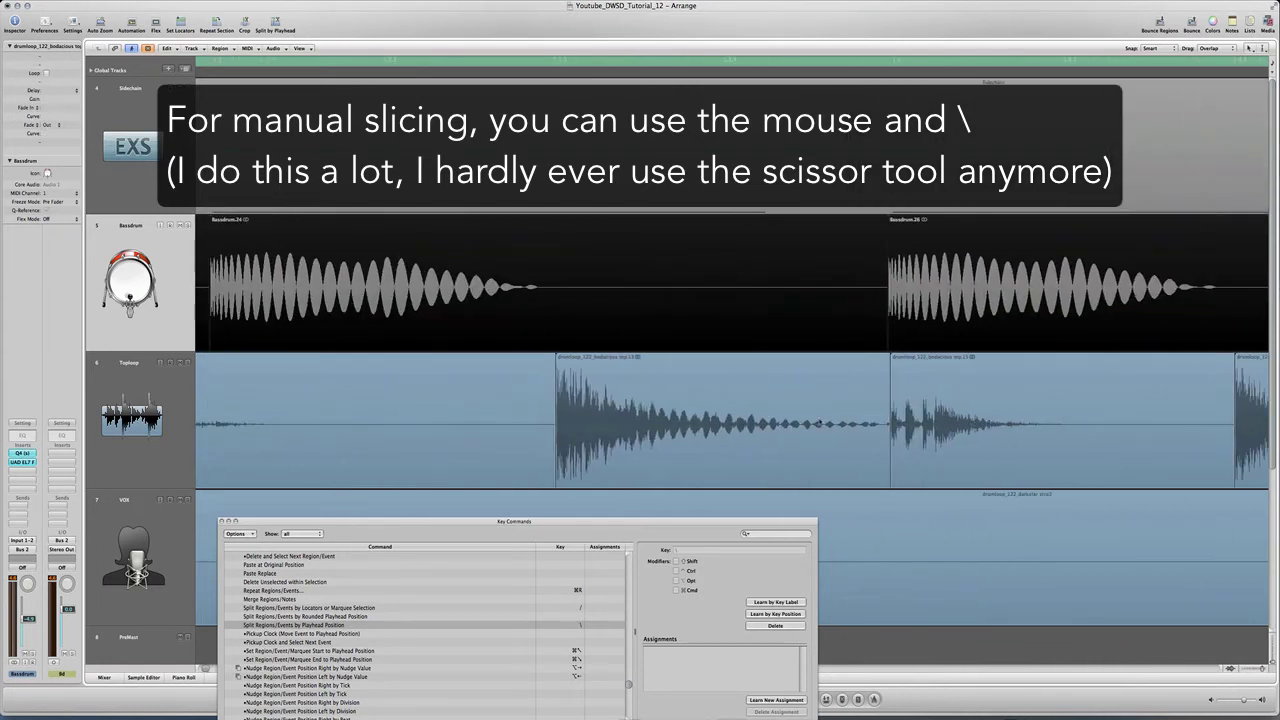
pyautogui.hscroll(-8, 868, 418)
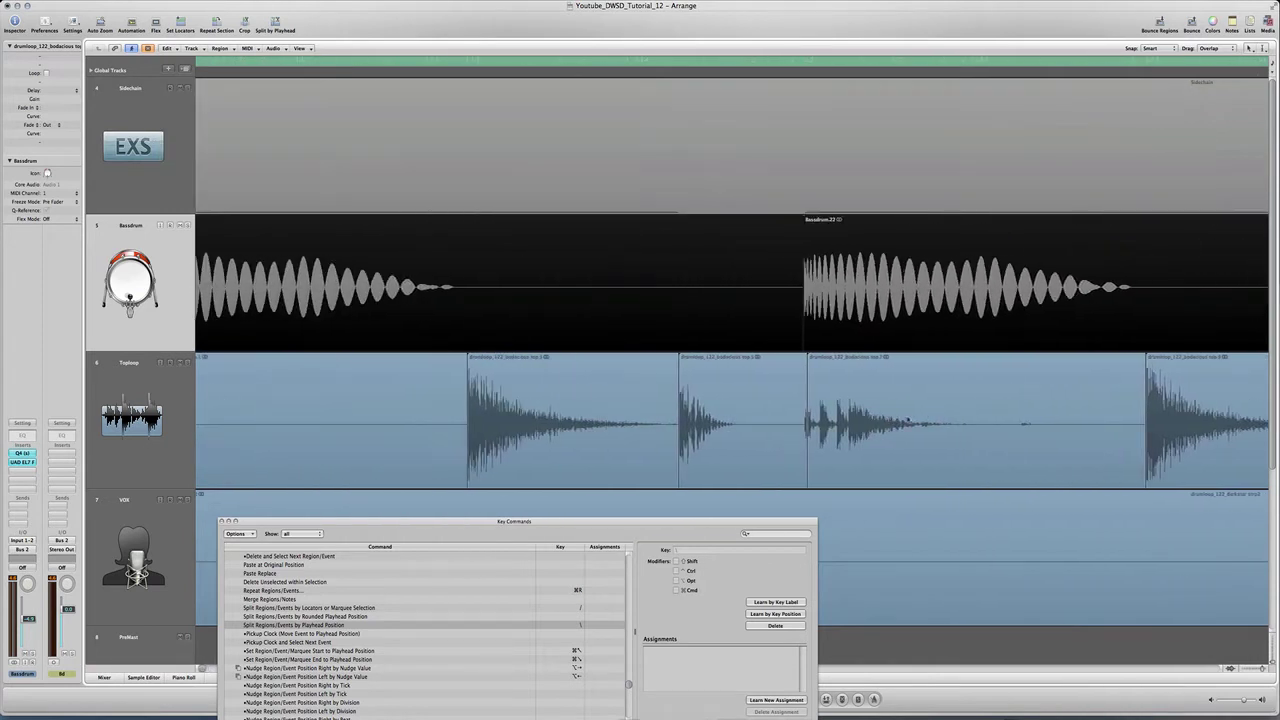
pyautogui.click(962, 414)
pyautogui.click(1022, 72)
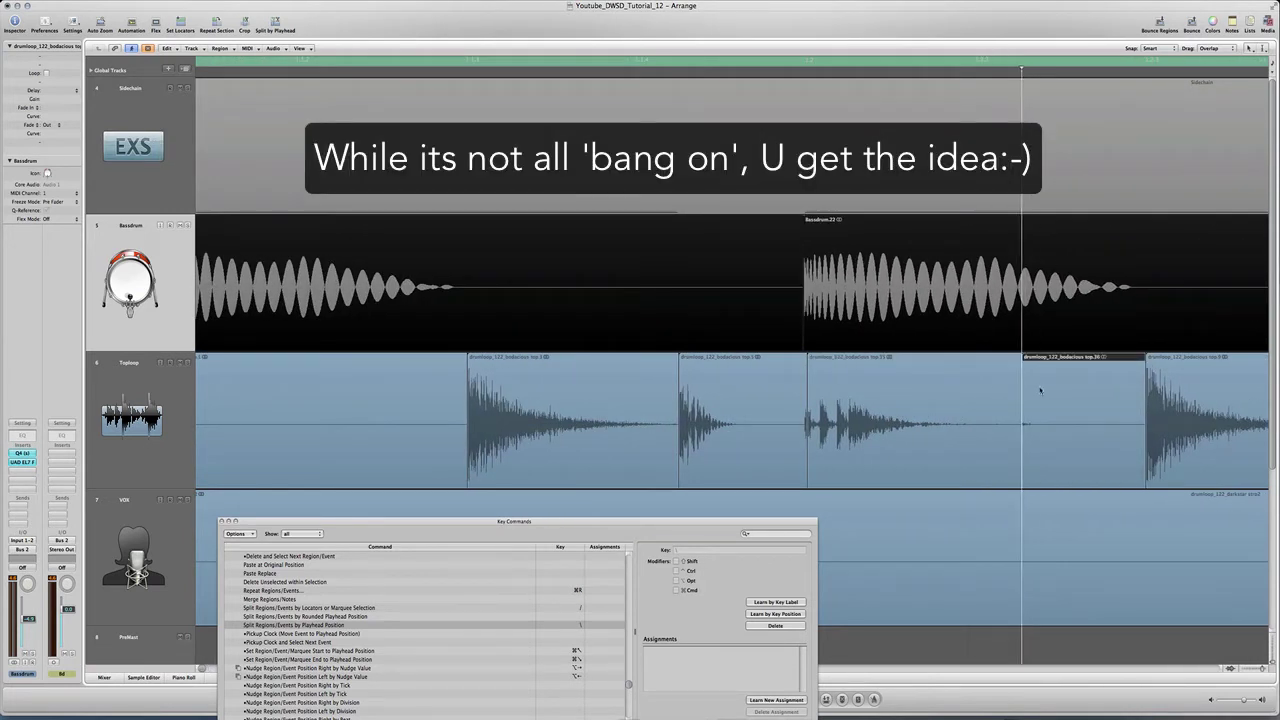
pyautogui.press('\\')
# Step: Move the Key Commands window clear of the tracks and split the VOX region at its first transient
pyautogui.hscroll(-1, 1033, 385)
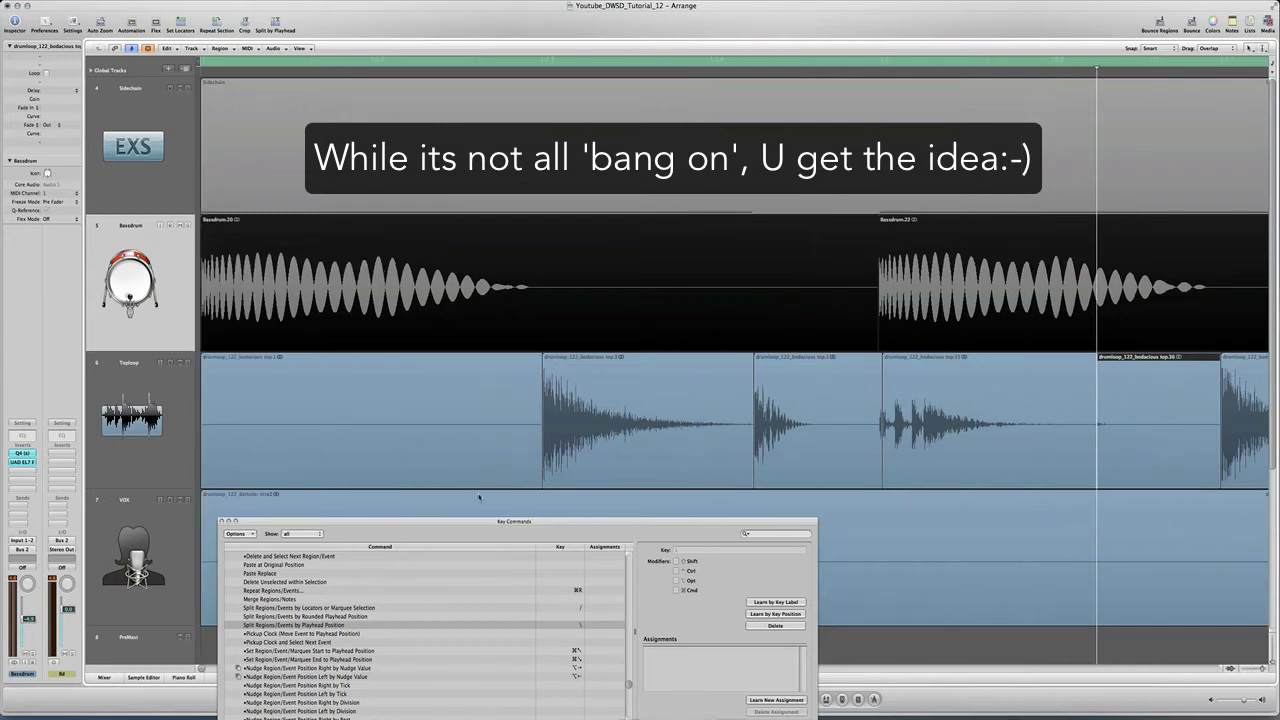
pyautogui.click(398, 436)
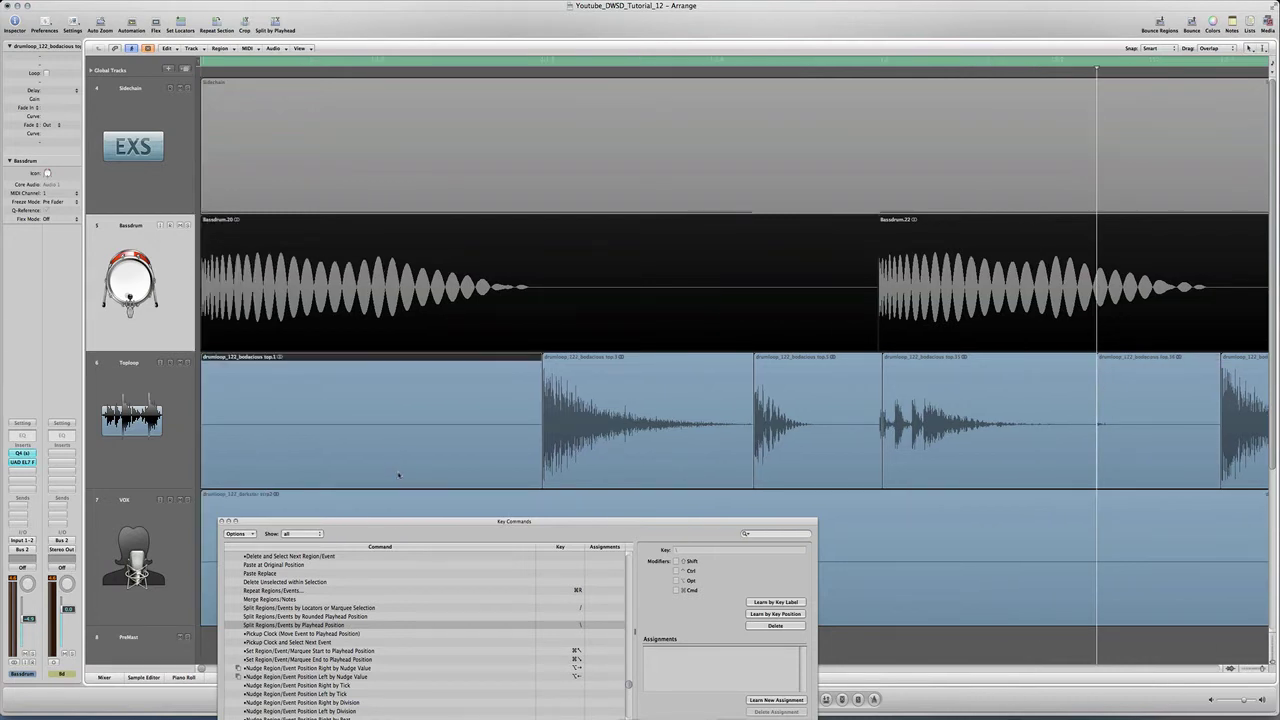
pyautogui.moveTo(424, 521); pyautogui.dragTo(197, 652)
pyautogui.click(448, 551)
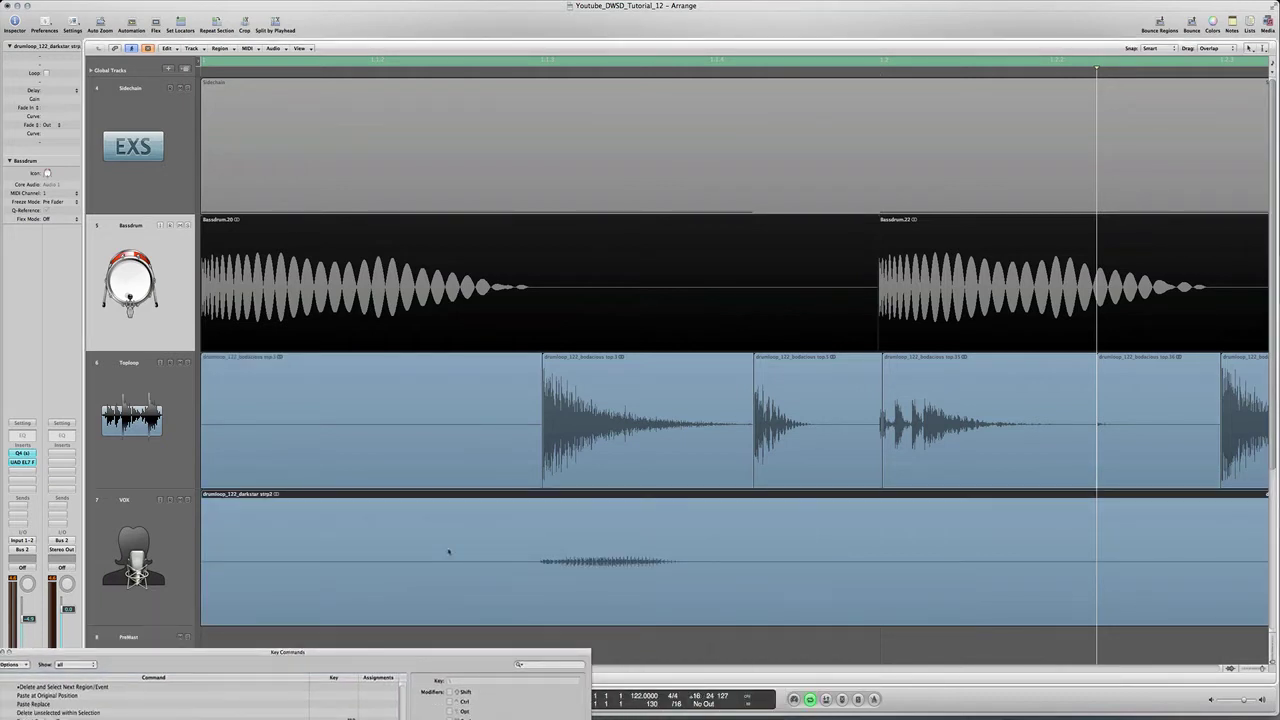
pyautogui.hotkey('ctrl', 'Left')
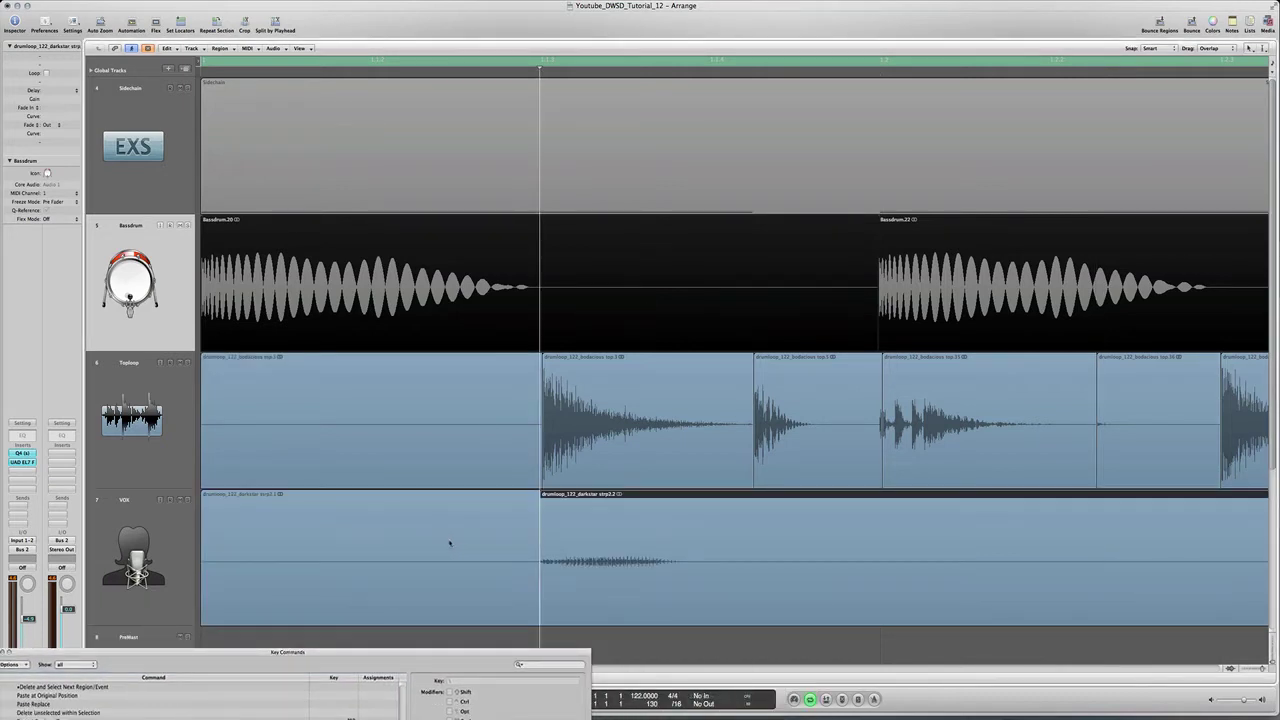
# Step: Split the rest of the VOX region at each remaining transient through the last vocal hit
pyautogui.hscroll(10, 446, 543)
pyautogui.hscroll(-3, 449, 543)
pyautogui.hscroll(10, 449, 543)
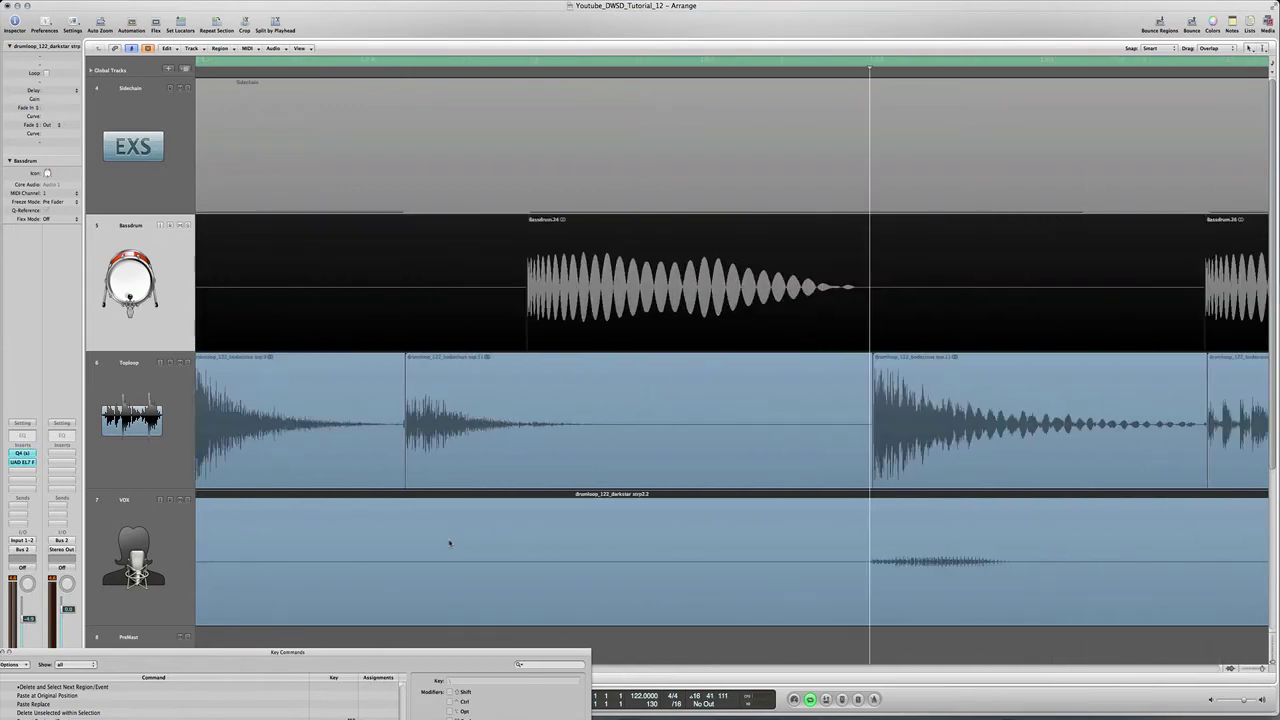
pyautogui.hscroll(15, 449, 543)
pyautogui.hscroll(20, 449, 543)
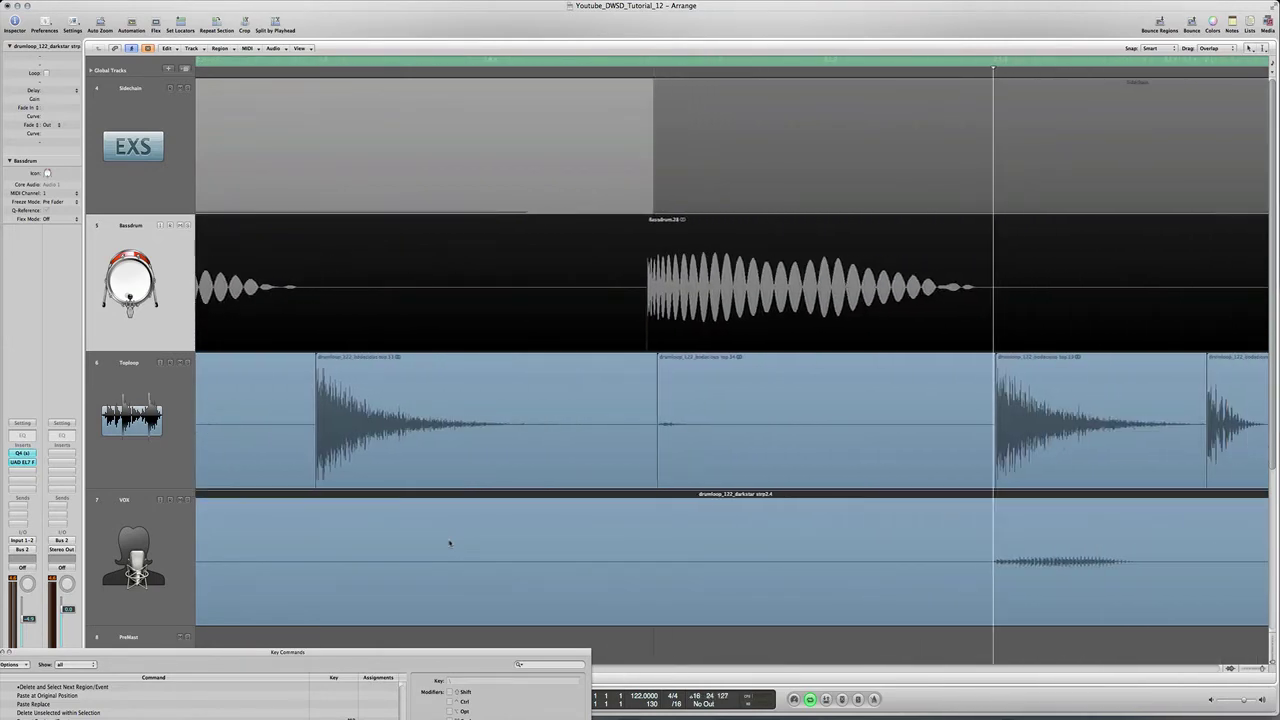
pyautogui.hscroll(5, 449, 543)
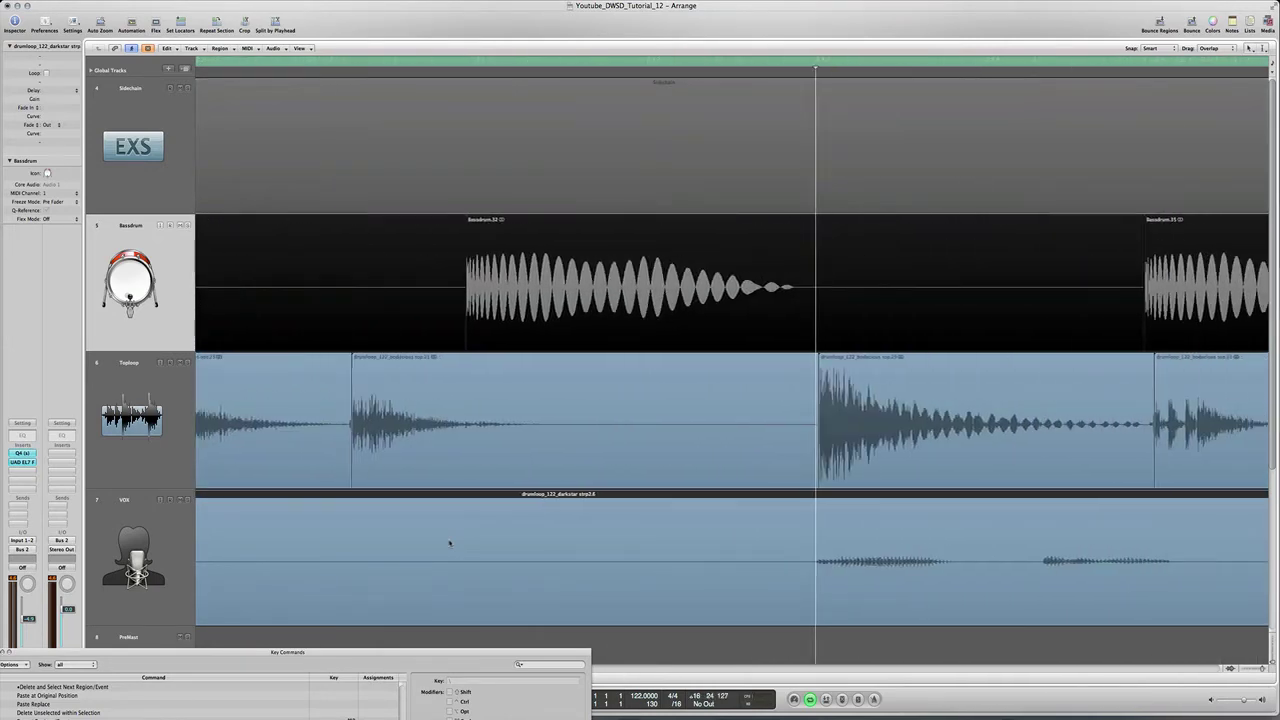
pyautogui.press('\\')
pyautogui.hotkey('ctrl', 'Right')
pyautogui.press('\\')
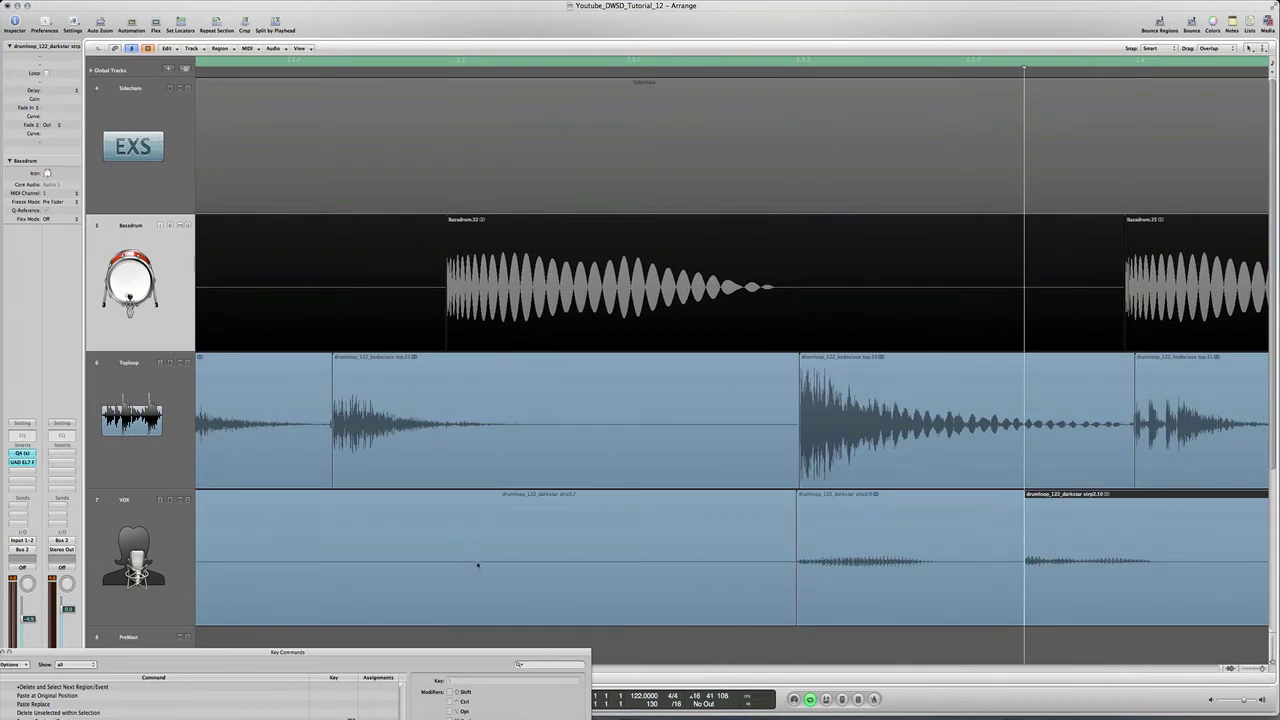
# Step: Delete the second bar's four Bassdrum slices, keeping the four in the first bar
pyautogui.moveTo(1265, 669); pyautogui.dragTo(1261, 669)
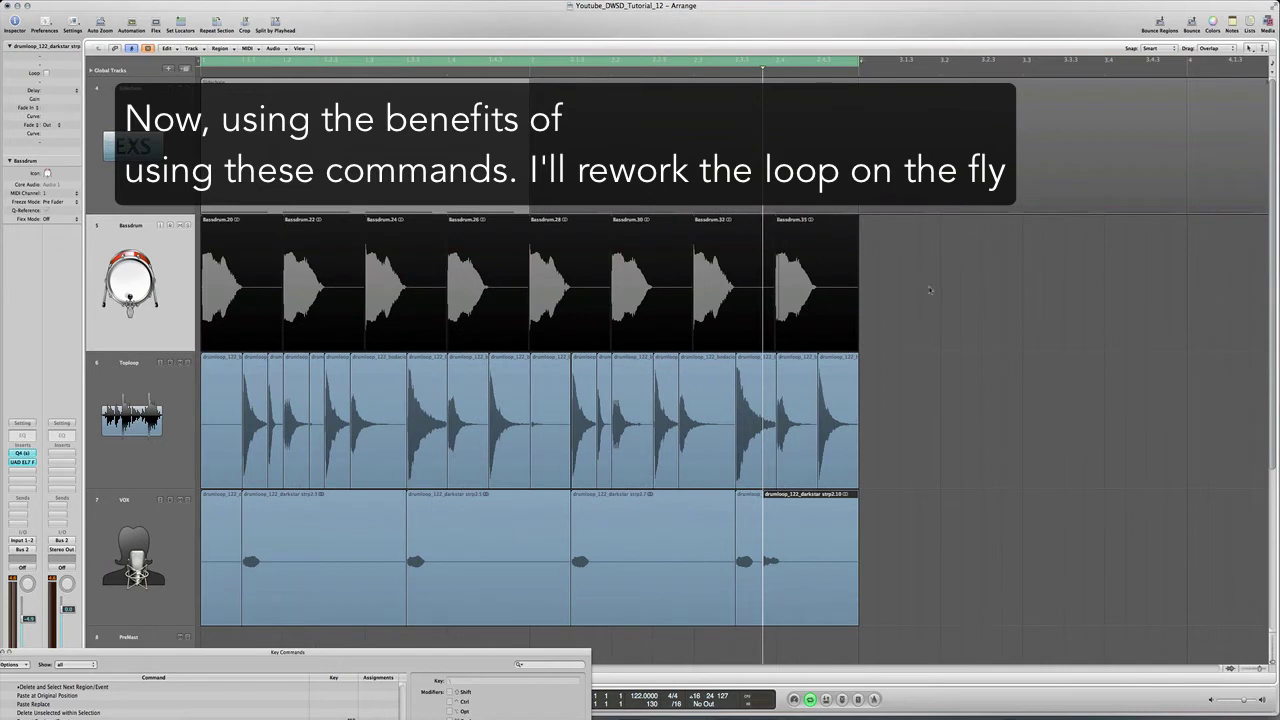
pyautogui.moveTo(929, 289); pyautogui.dragTo(250, 287)
pyautogui.press('Delete')
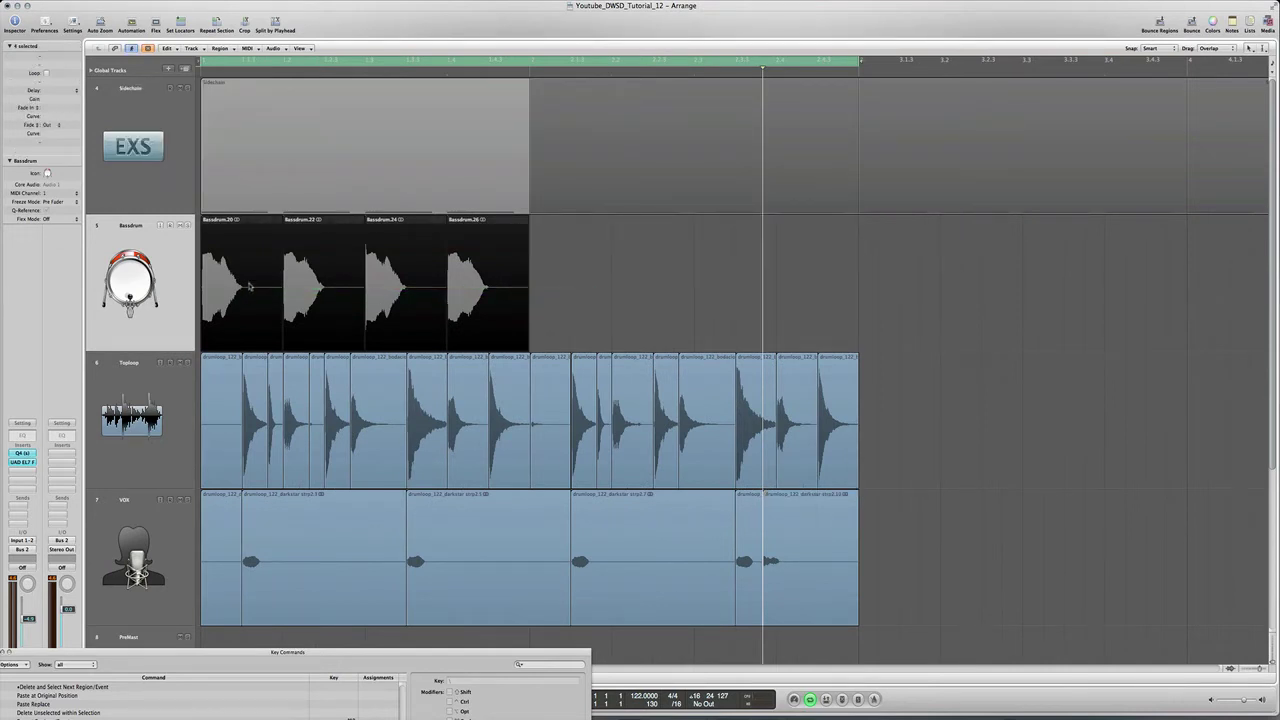
# Step: Pack the four remaining Bassdrum slices into a folder and loop the folder through the end of bar 2
pyautogui.rightClick(327, 267)
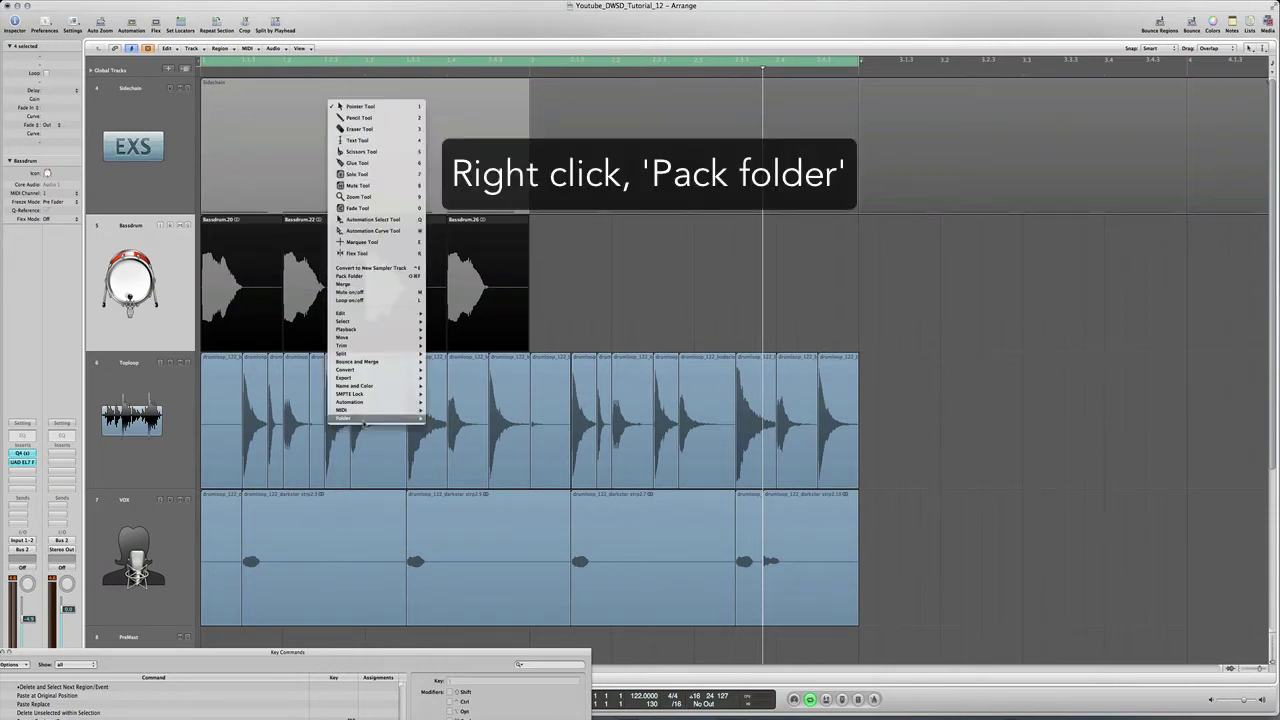
pyautogui.moveTo(418, 418)
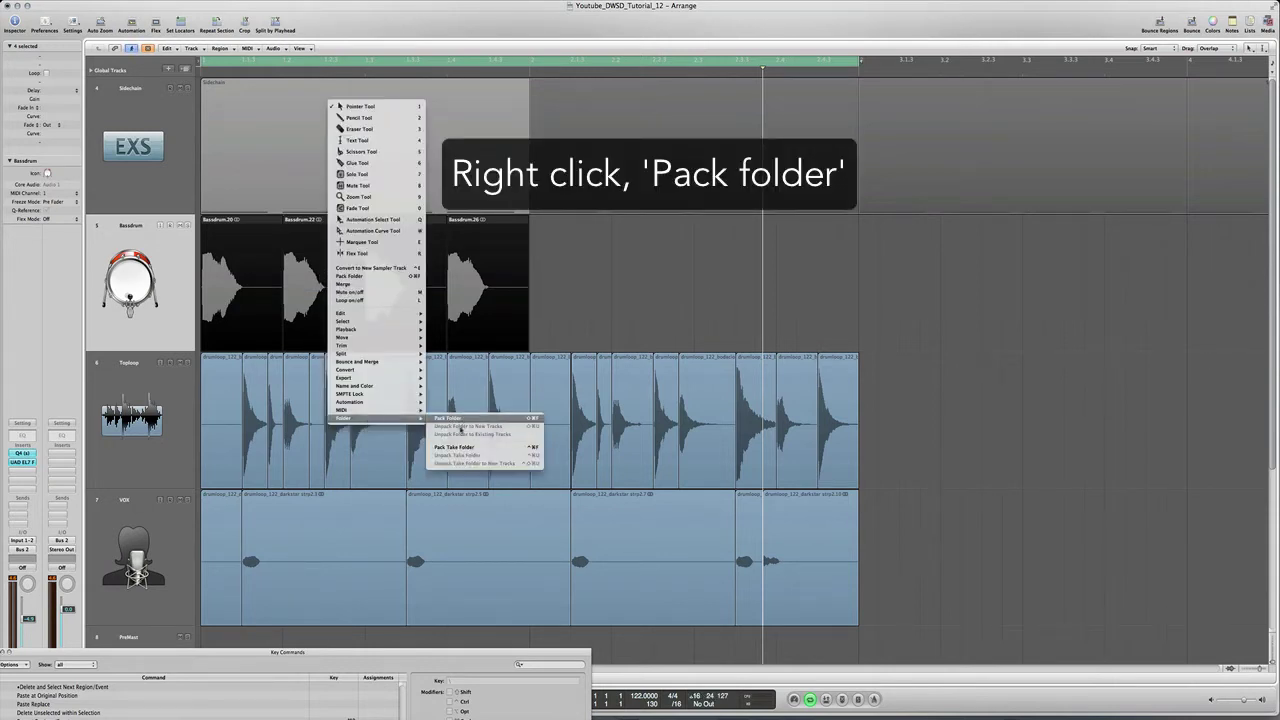
pyautogui.click(460, 420)
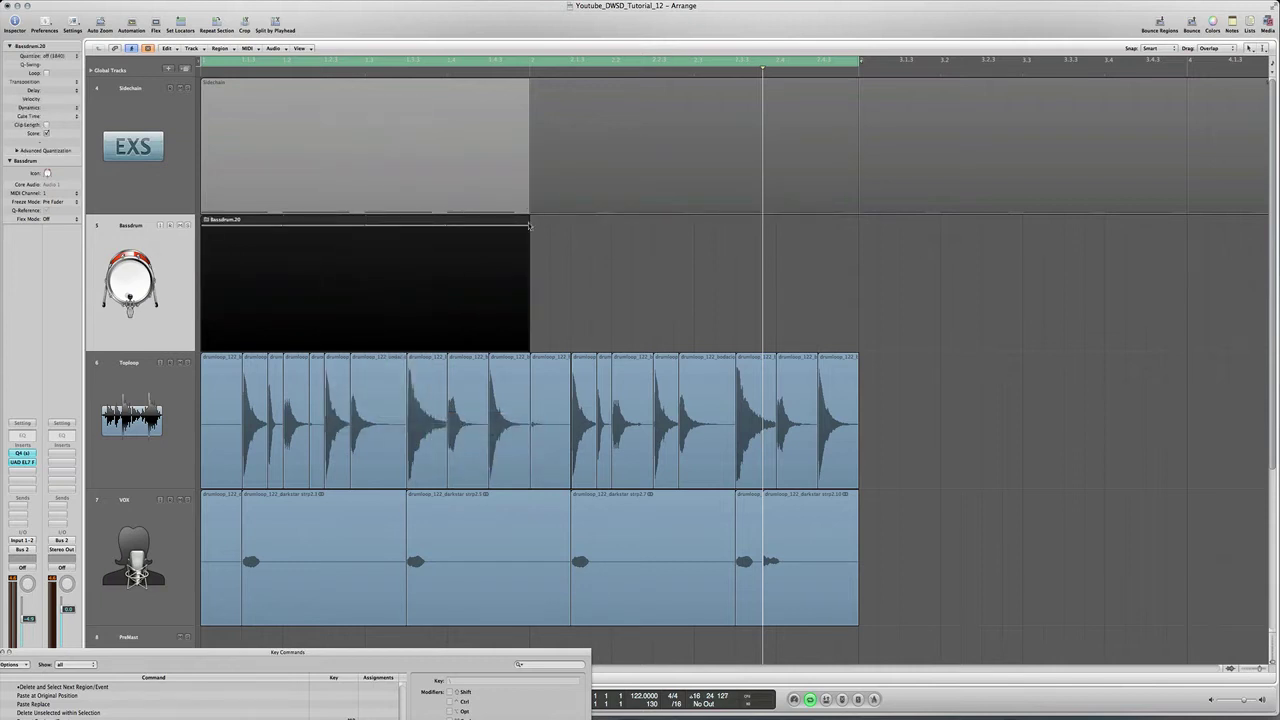
pyautogui.moveTo(529, 226); pyautogui.dragTo(858, 292)
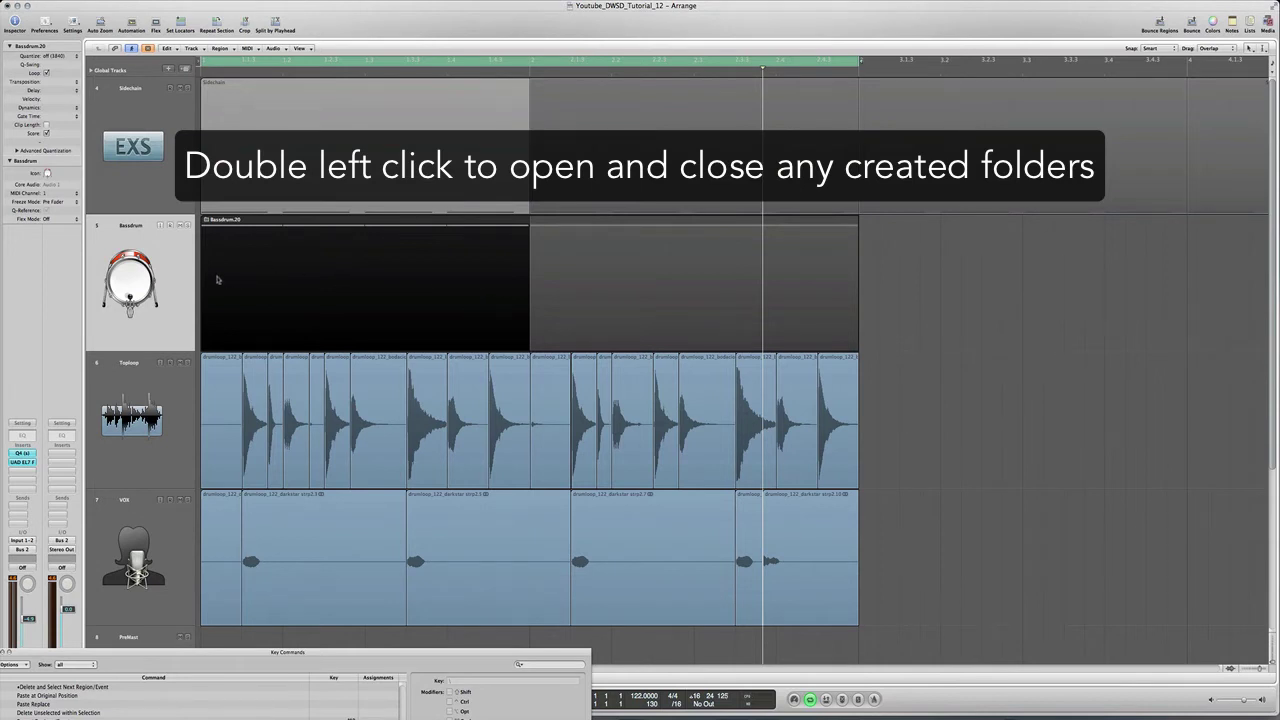
# Step: Play back the looped Bassdrum folder soloed and together with the other tracks
pyautogui.click(187, 226)
pyautogui.press('space')
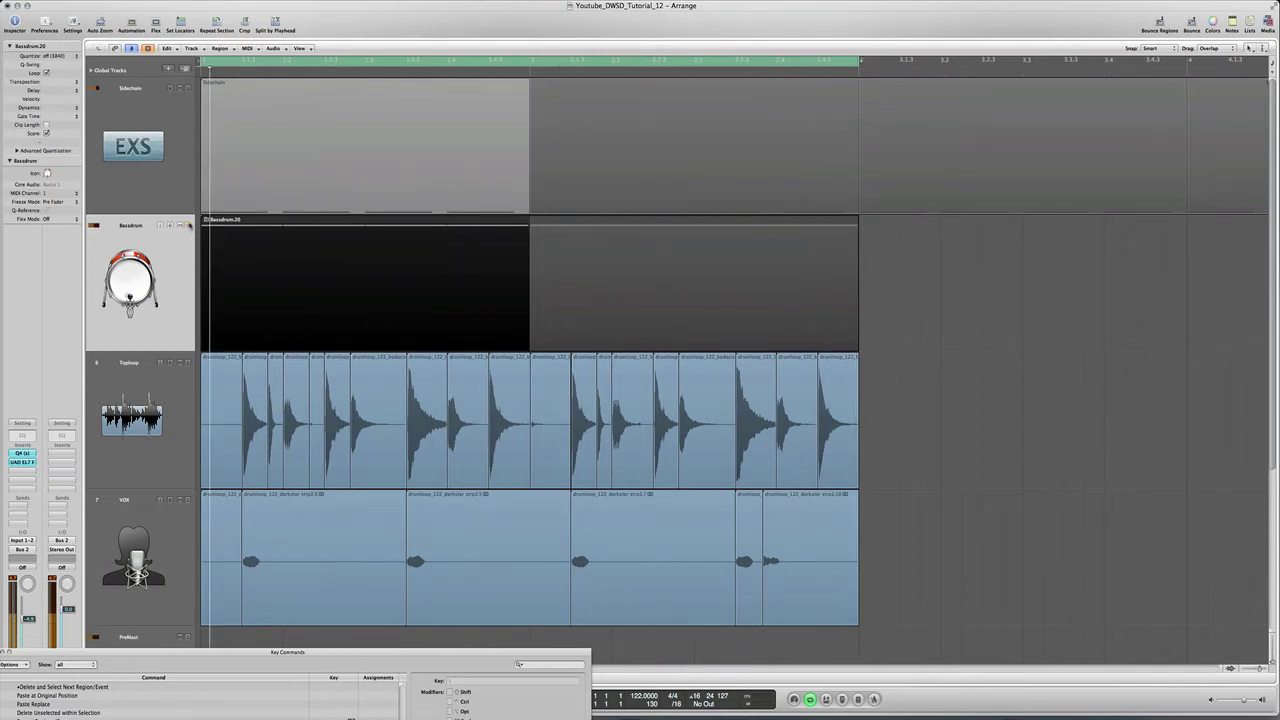
pyautogui.click(187, 226)
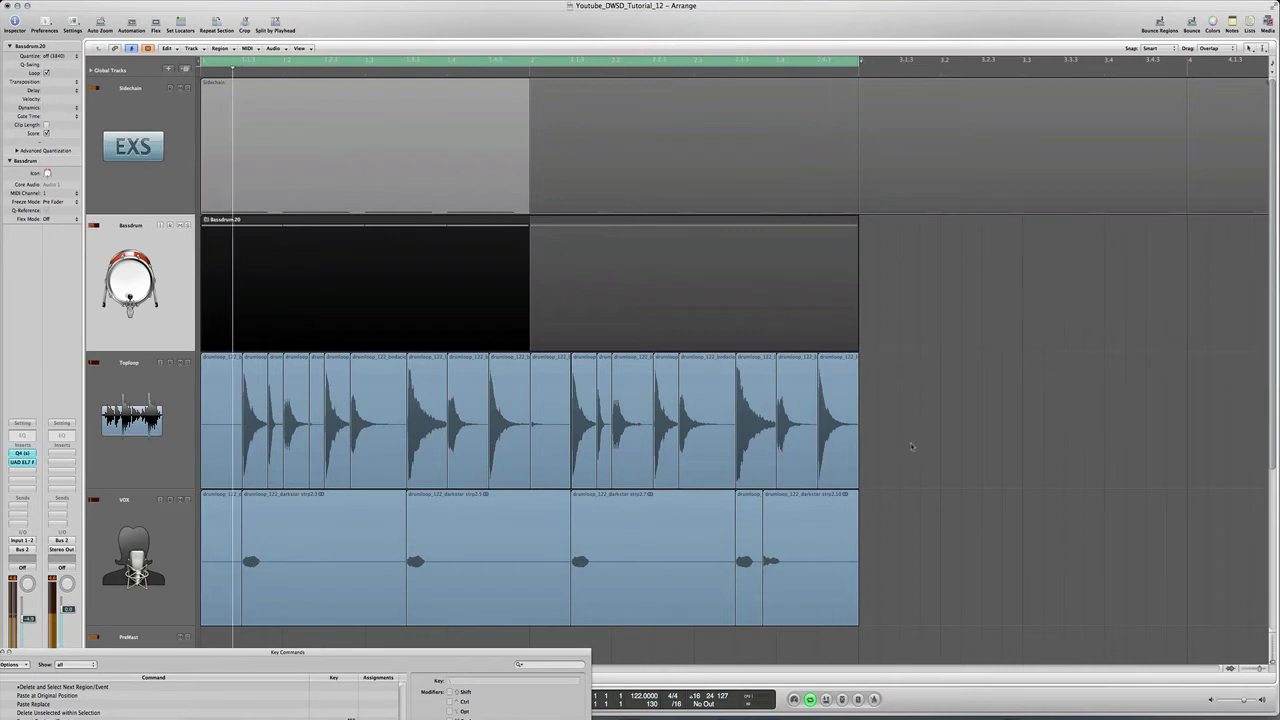
pyautogui.press('space')
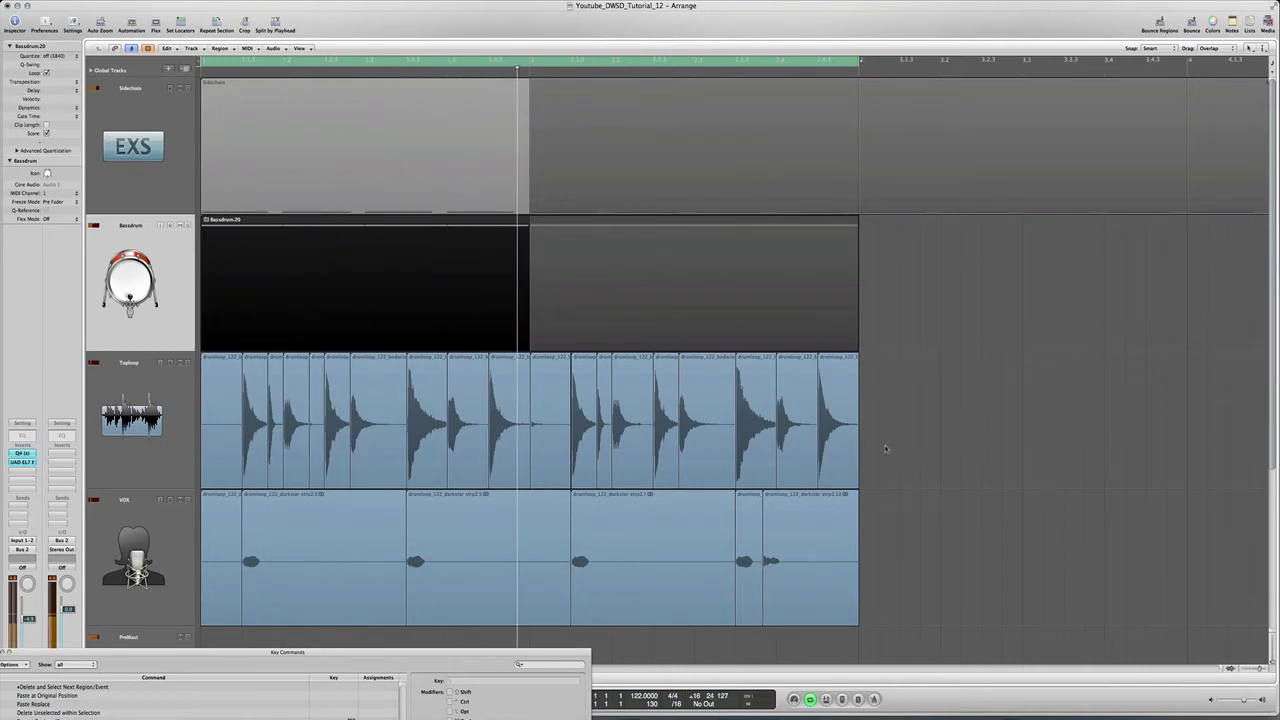
# Step: Convert all the Toploop slices to a new sampler track with zones created from regions
pyautogui.moveTo(892, 432); pyautogui.dragTo(197, 440)
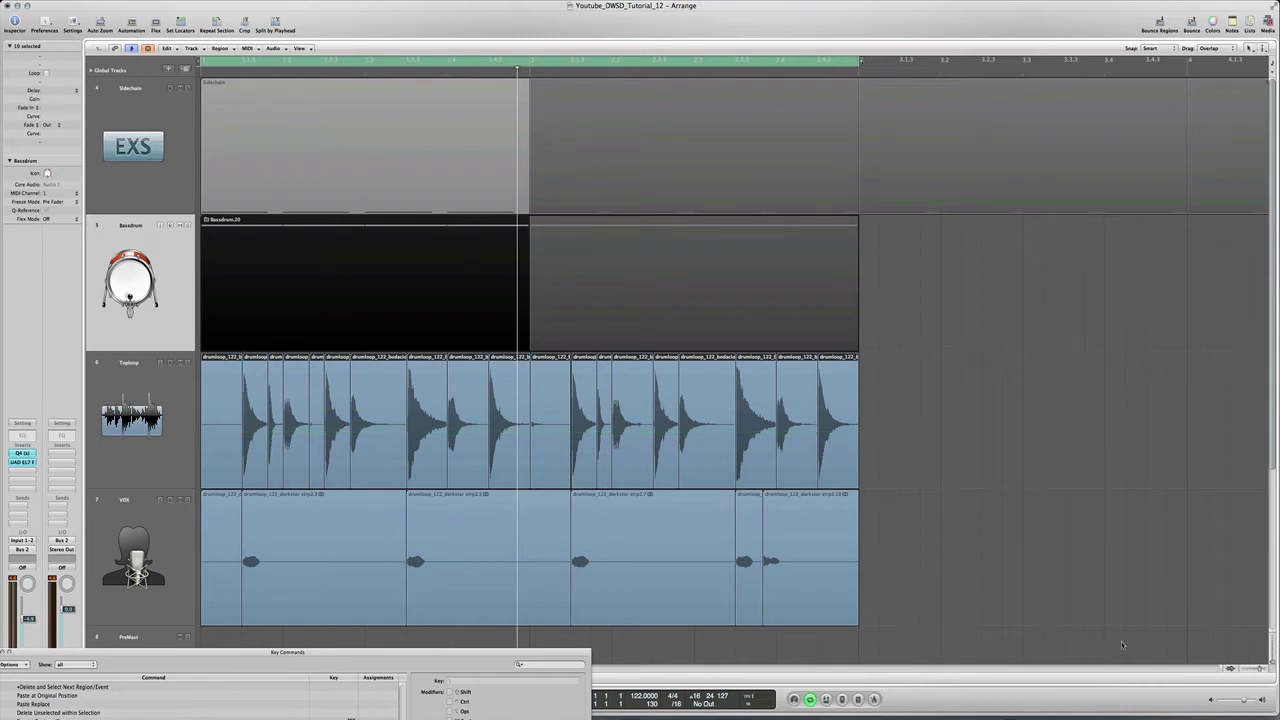
pyautogui.moveTo(1261, 670); pyautogui.dragTo(1260, 670)
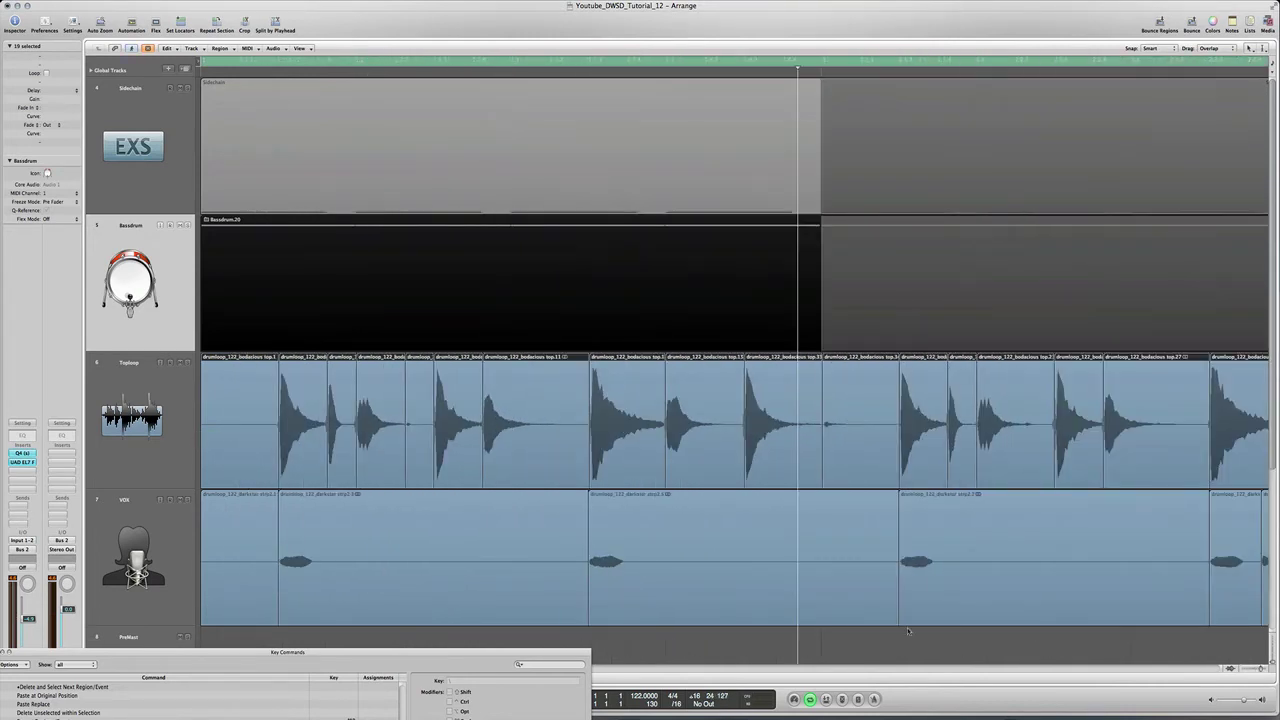
pyautogui.rightClick(412, 423)
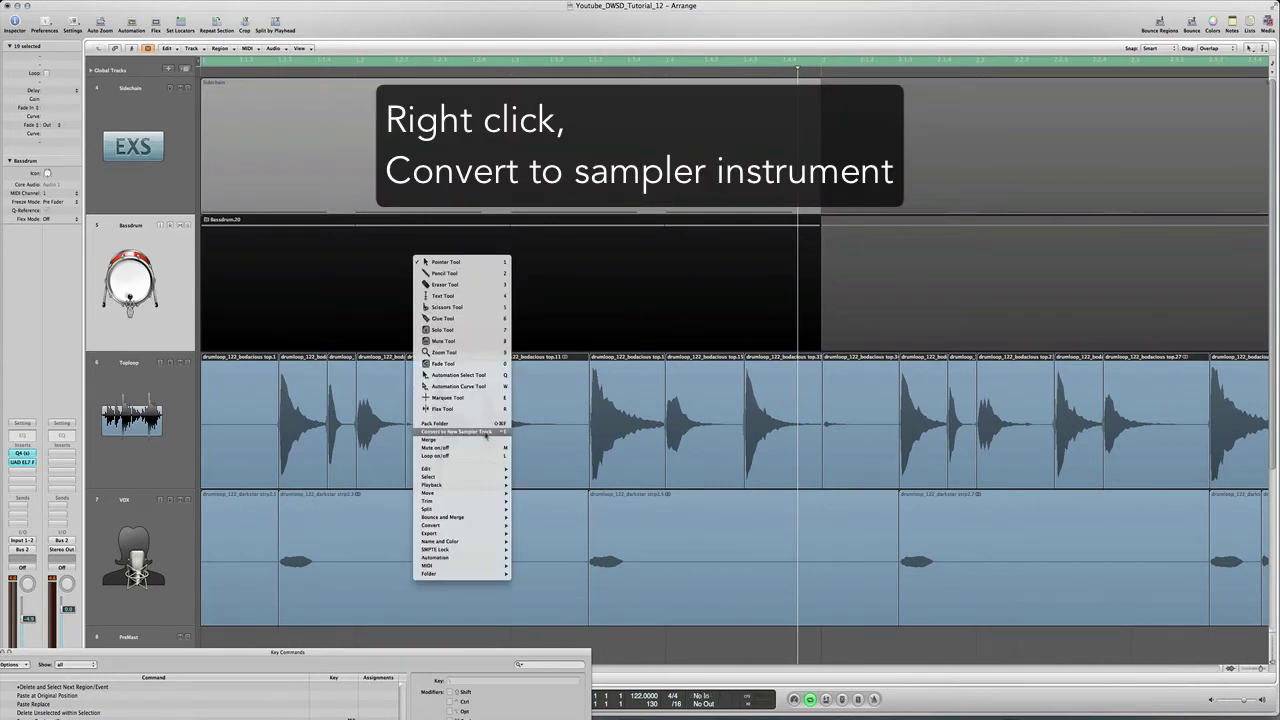
pyautogui.click(460, 431)
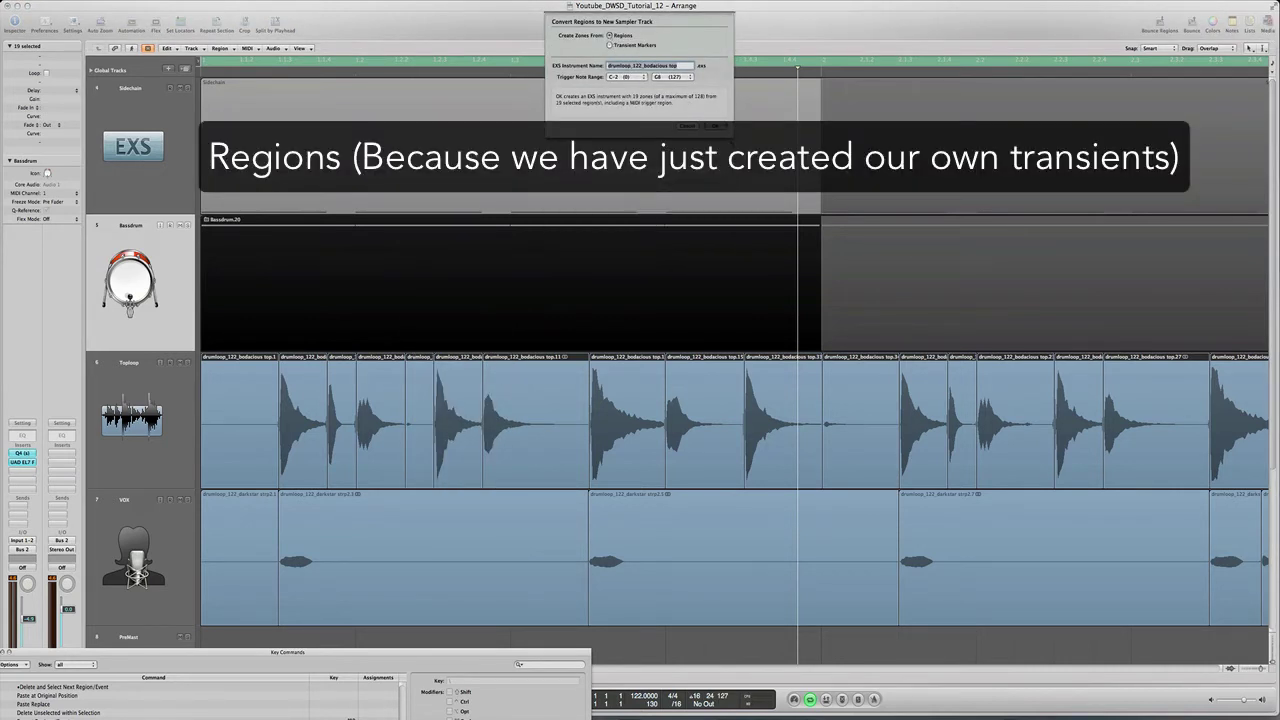
pyautogui.click(716, 126)
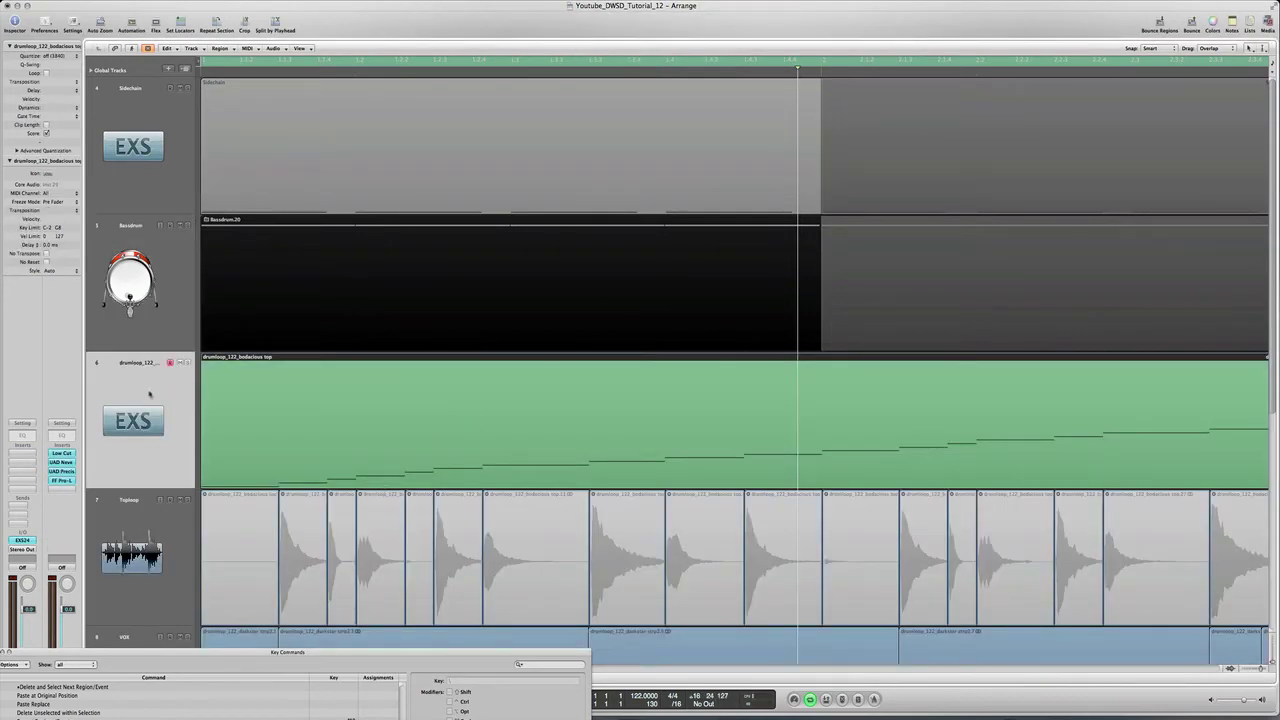
# Step: Play the new sampler track and open its MIDI region in the Piano Roll with the whole note range in view
pyautogui.press('space')
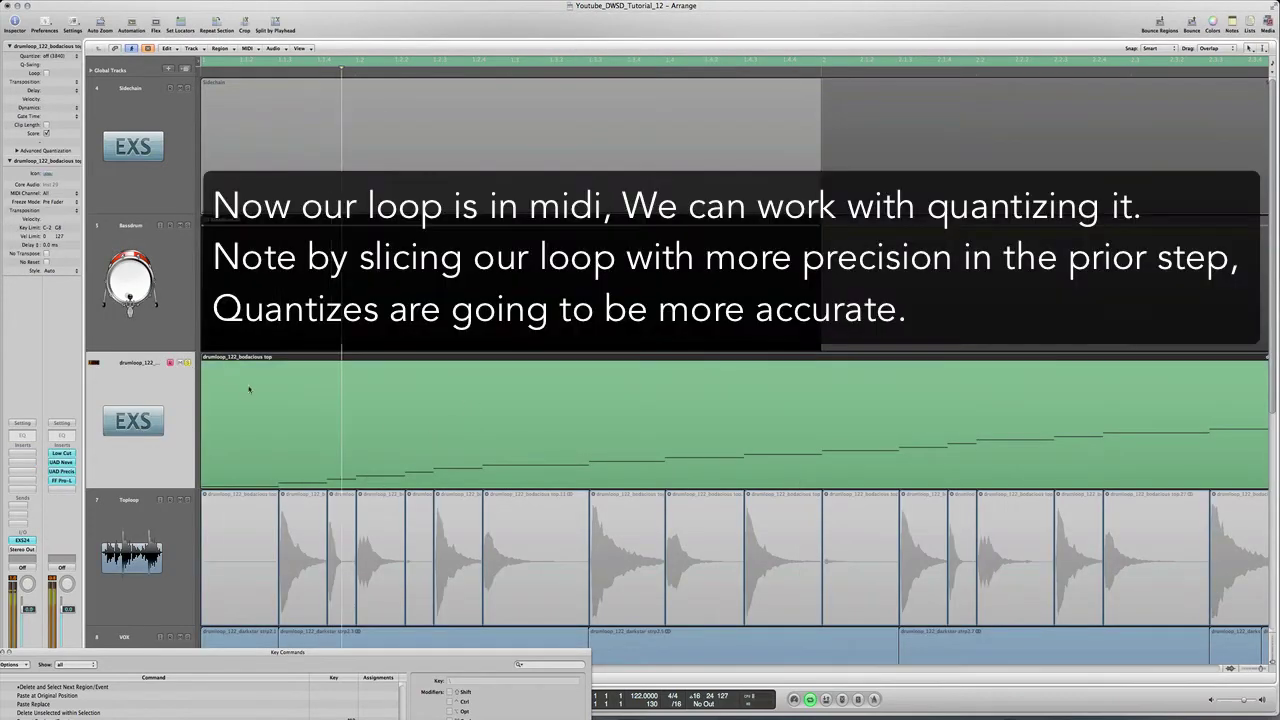
pyautogui.doubleClick(315, 432)
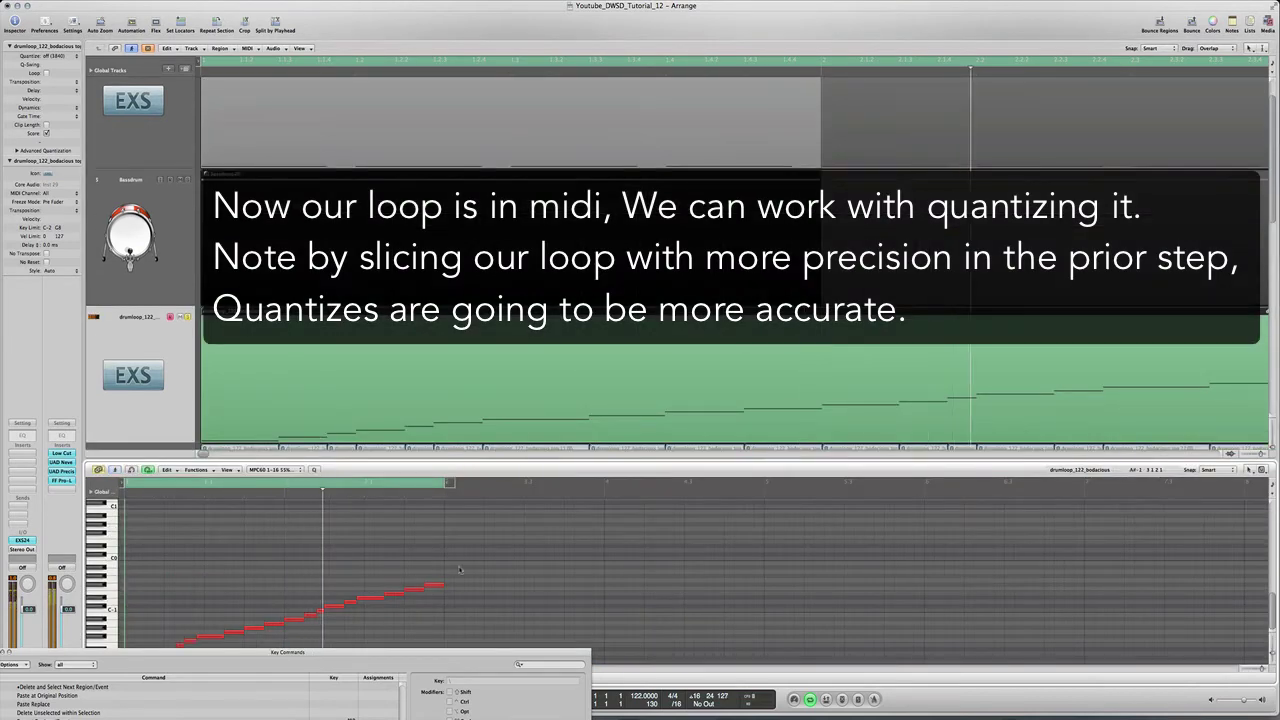
pyautogui.moveTo(93, 655); pyautogui.dragTo(975, 715)
pyautogui.click(1244, 669)
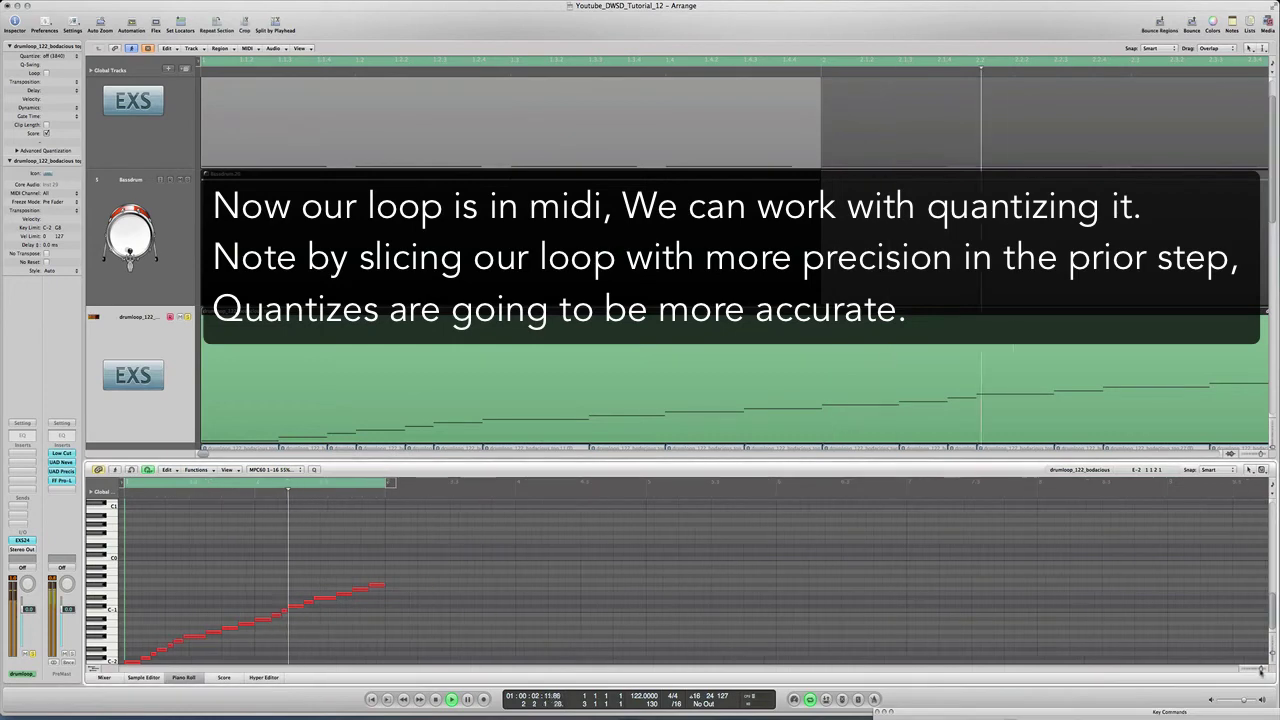
pyautogui.click(1272, 657)
pyautogui.scroll(-2, 240, 576)
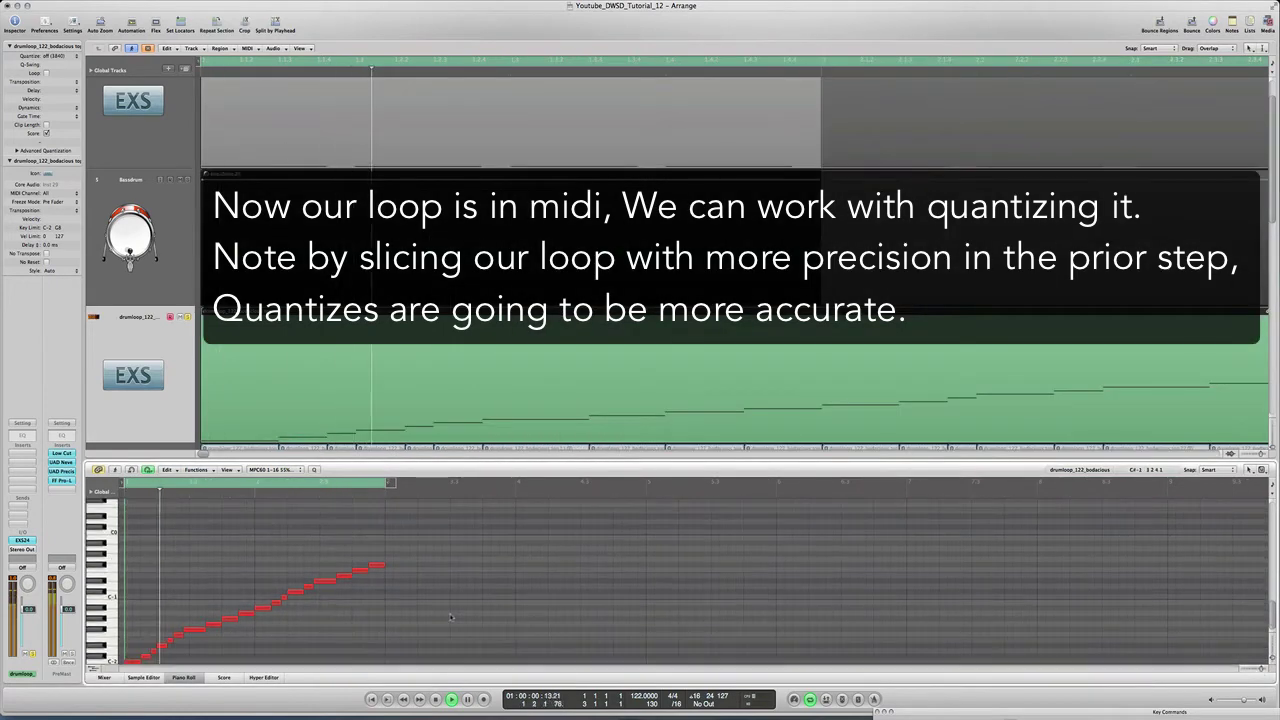
# Step: Stop playback and rework the Toploop sampler notes in the Piano Roll
pyautogui.press('space')
pyautogui.hotkey('ctrl', 'Right')
pyautogui.hotkey('ctrl', 'Right')
pyautogui.hotkey('ctrl', 'Right')
pyautogui.hotkey('ctrl', 'Right')
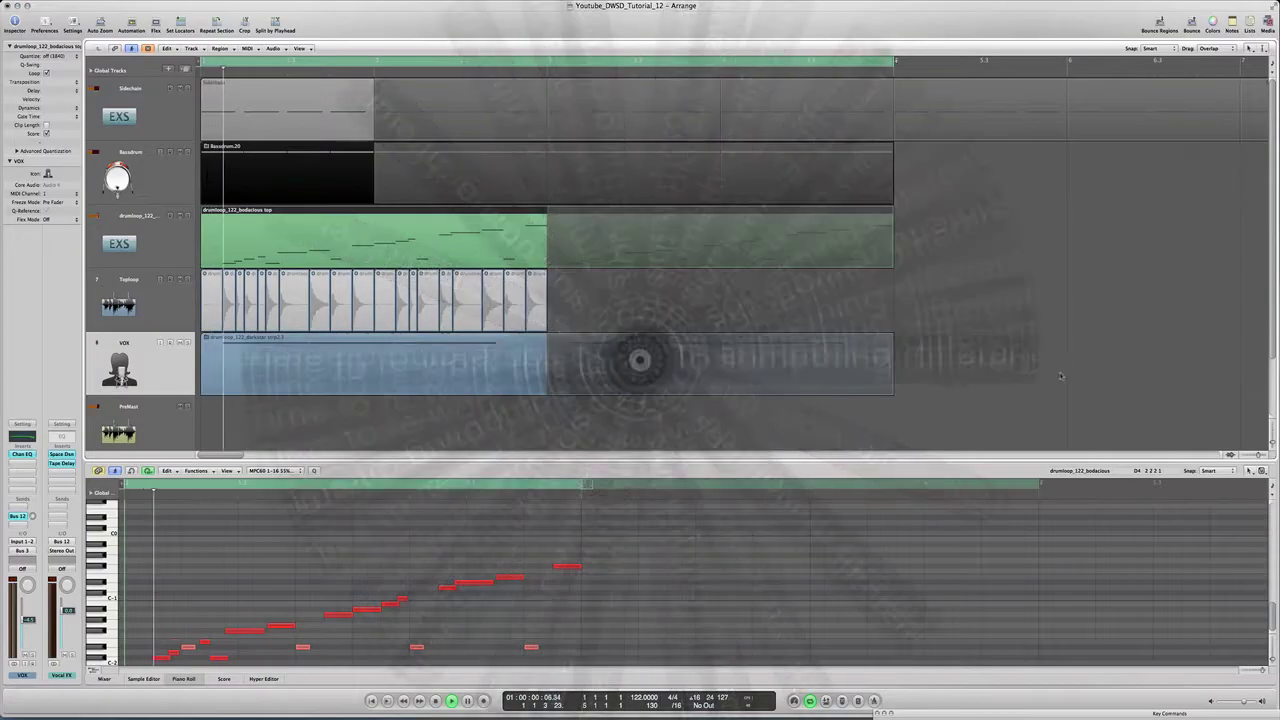
# Step: Delete the MIDI region on the Toploop sampler track and record a new four-bar part of repeated C#-1 hits
pyautogui.moveTo(1273, 443); pyautogui.dragTo(1254, 455)
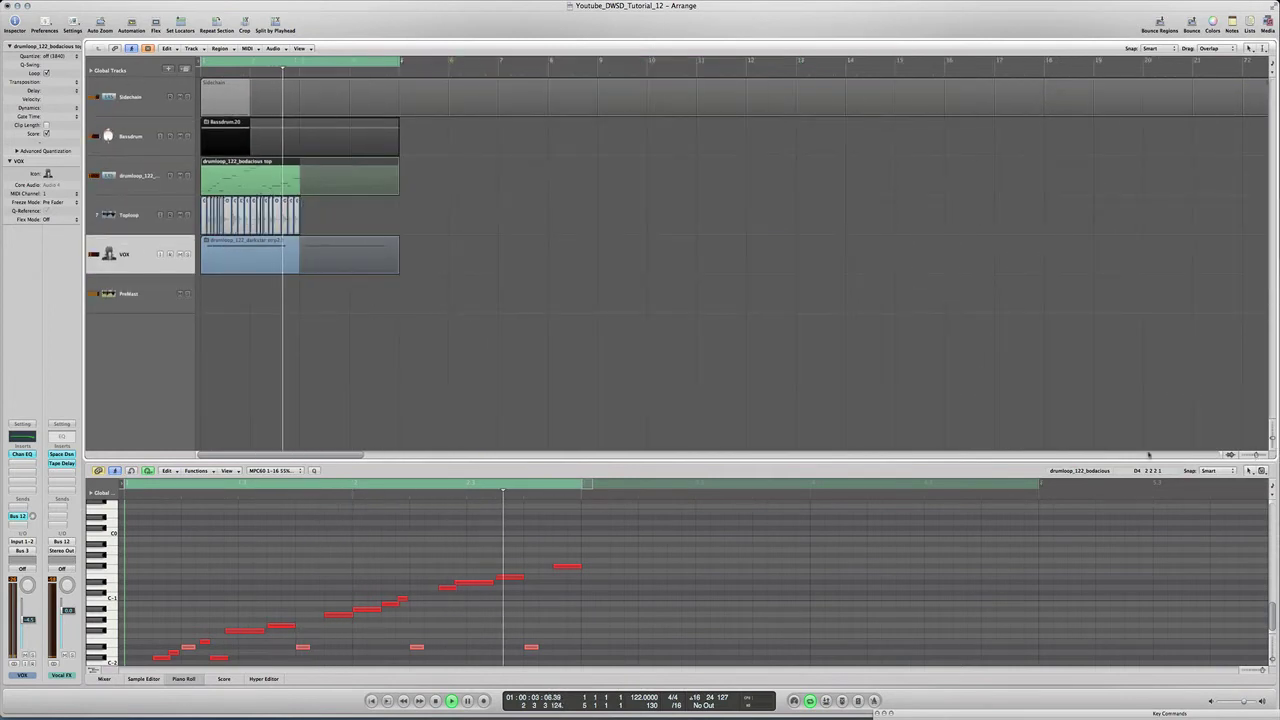
pyautogui.click(148, 178)
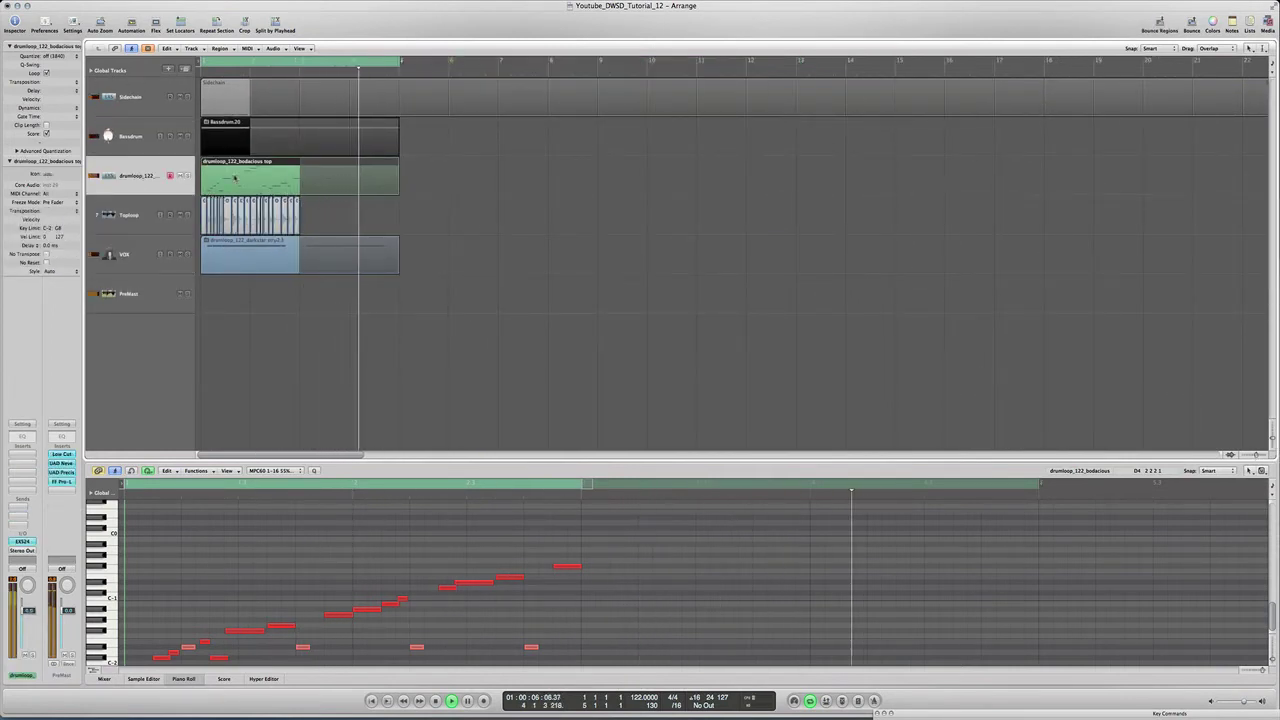
pyautogui.press('Delete')
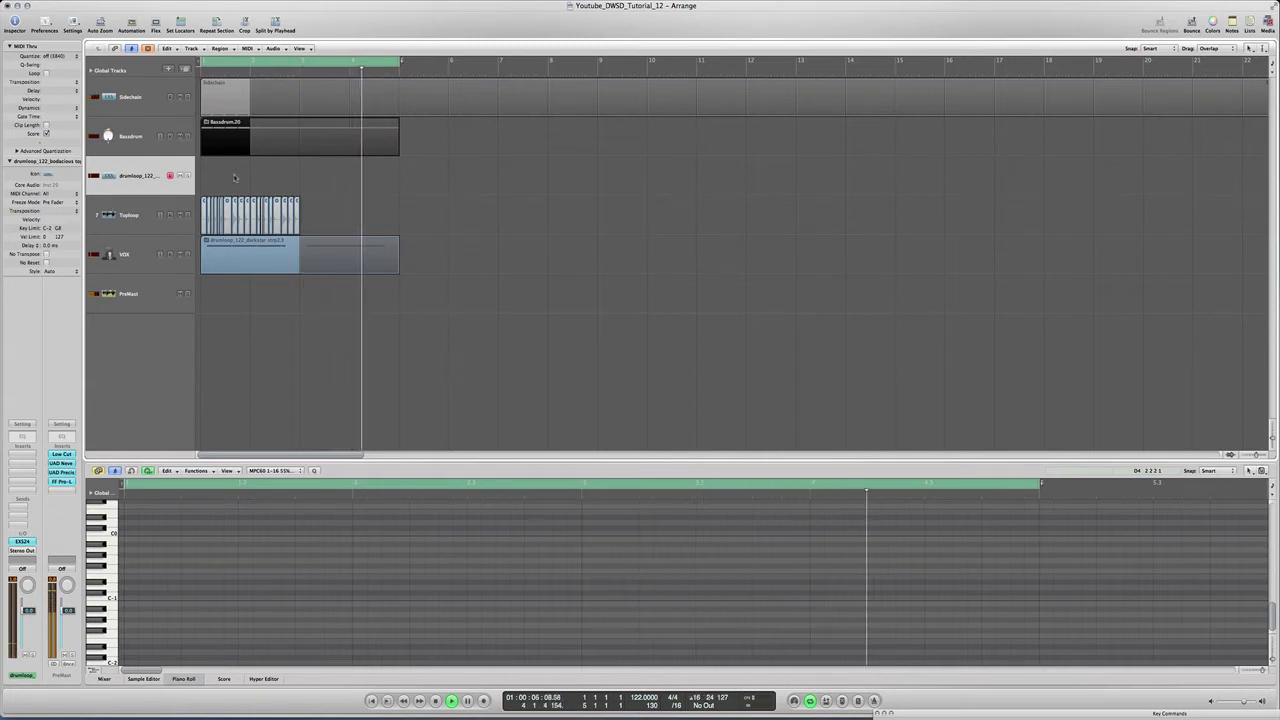
pyautogui.press('r')
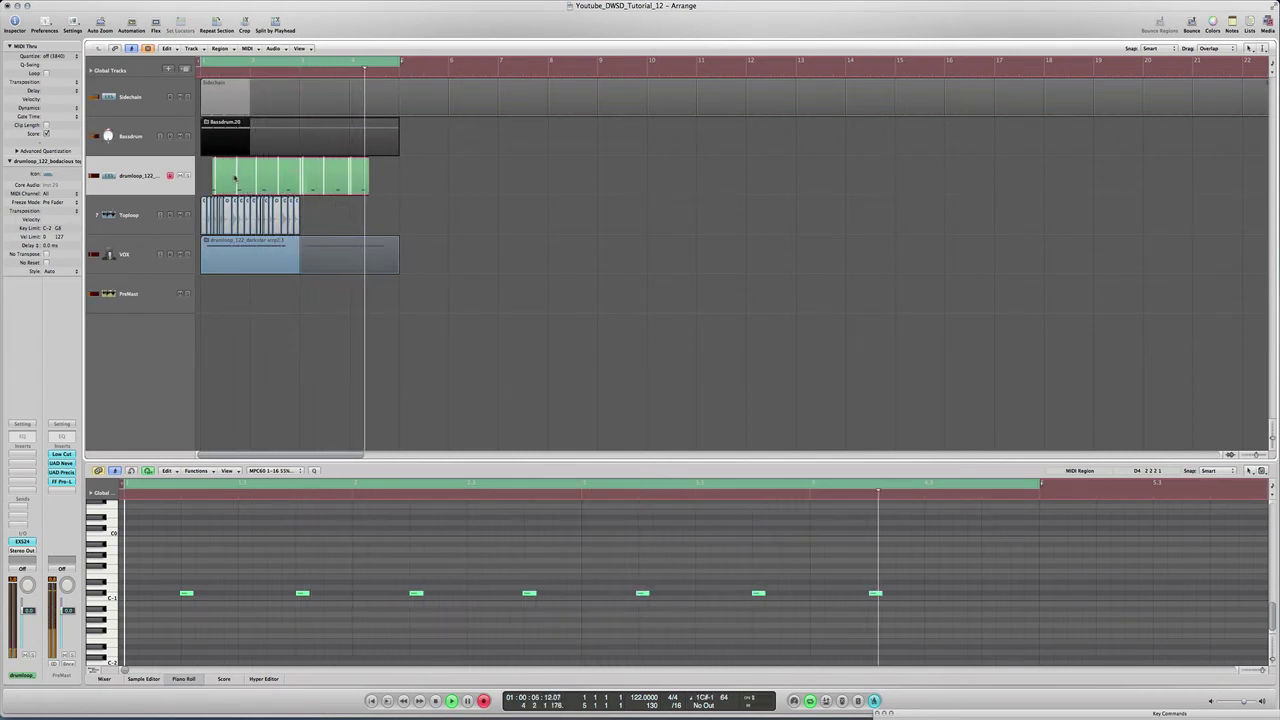
pyautogui.press('space')
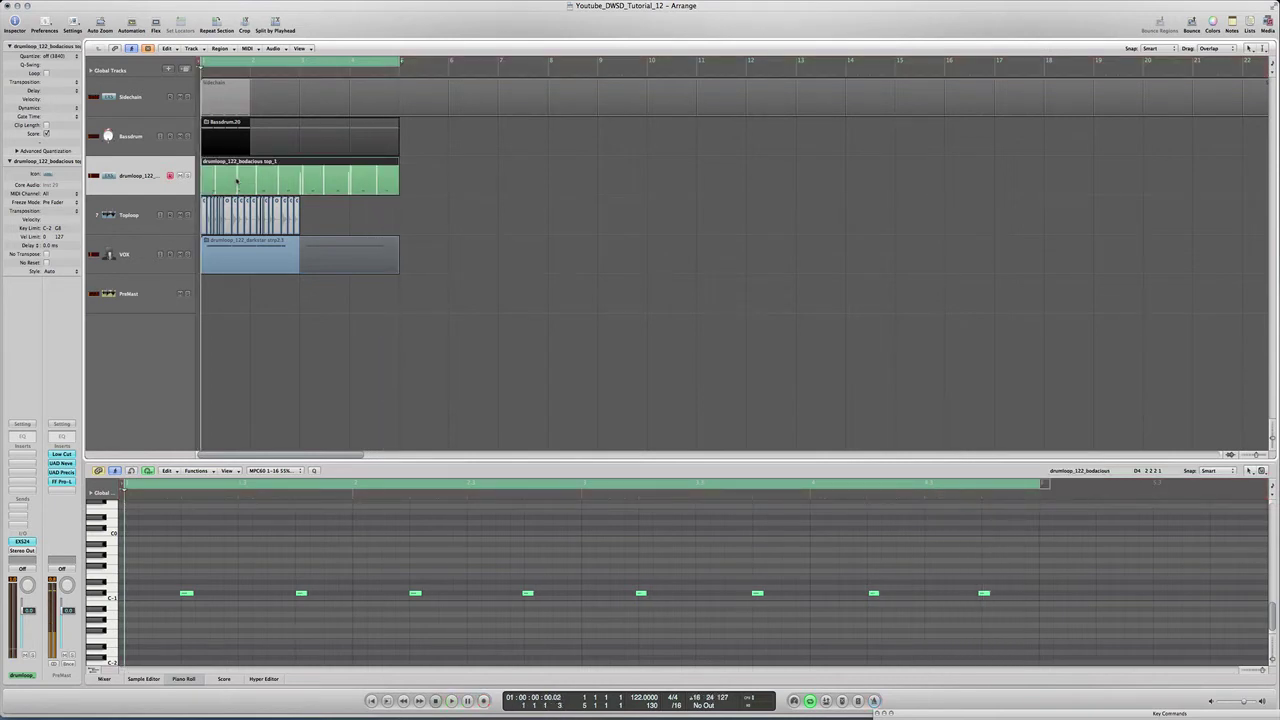
# Step: Select all the recorded notes in the sampler part, quantize them with the MPC60 1-16 setting and raise their velocity during playback
pyautogui.moveTo(917, 600); pyautogui.dragTo(152, 620)
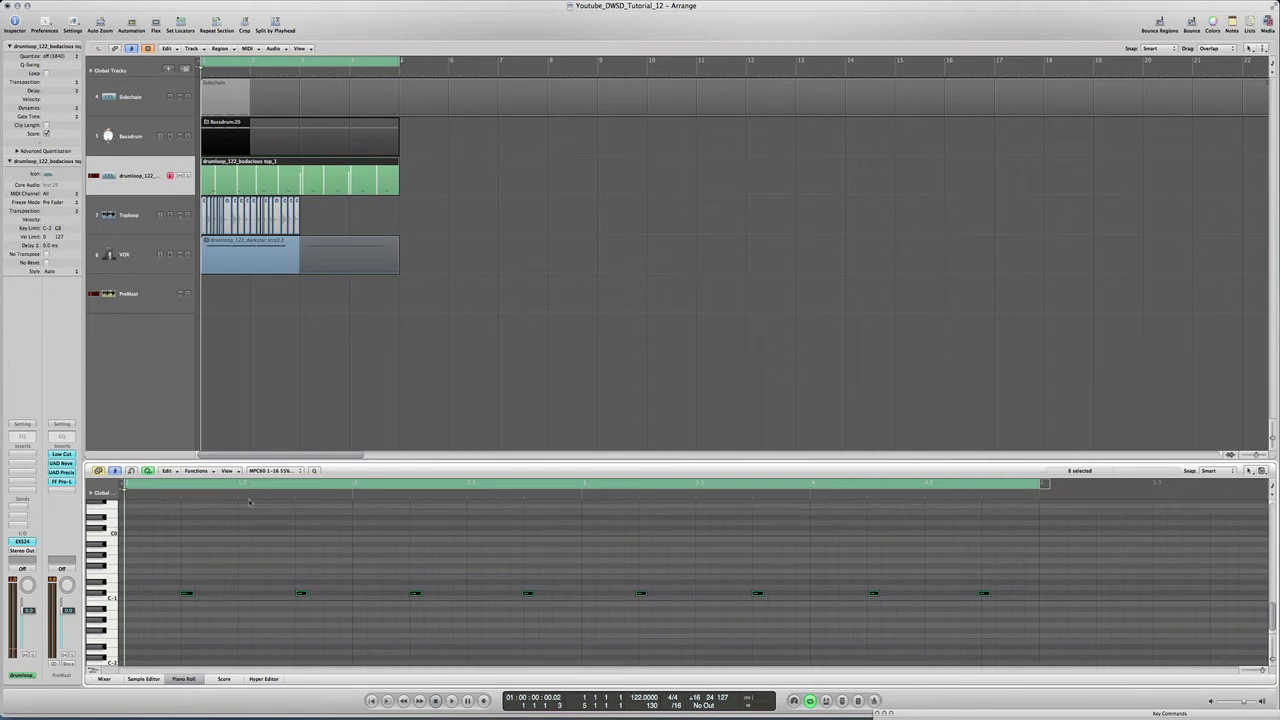
pyautogui.press('space')
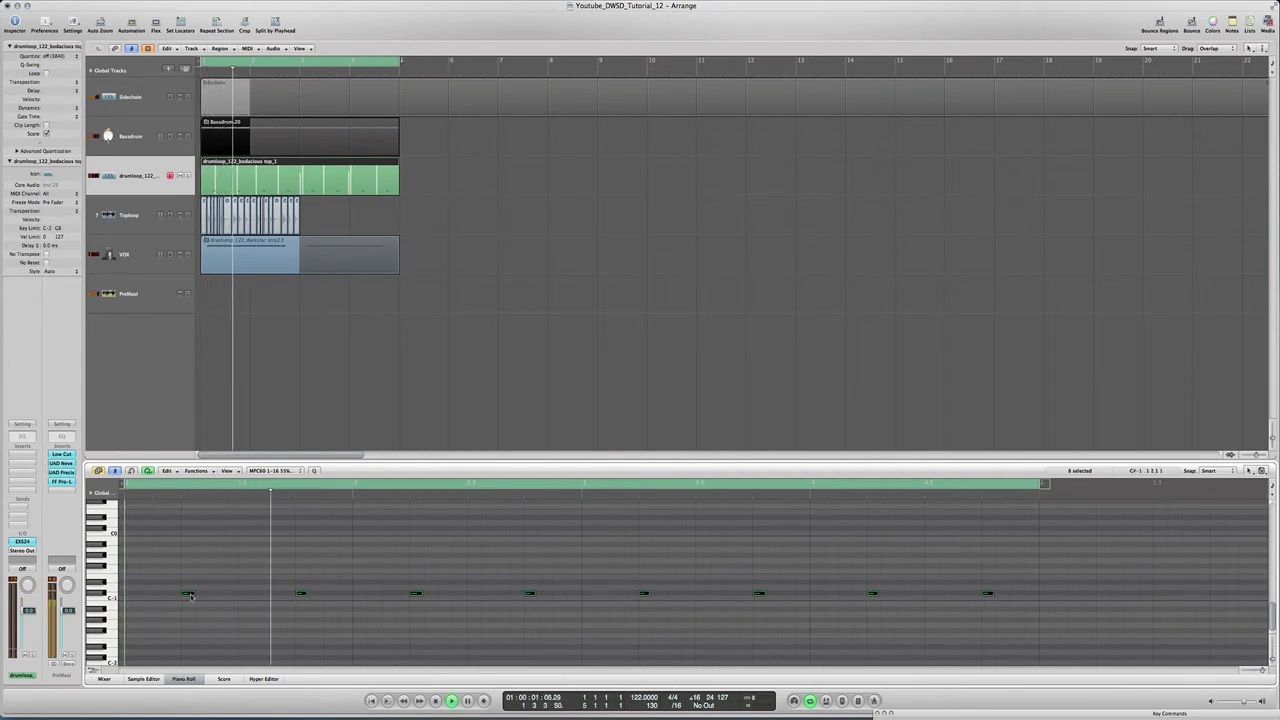
pyautogui.moveTo(187, 595); pyautogui.dragTo(192, 597)
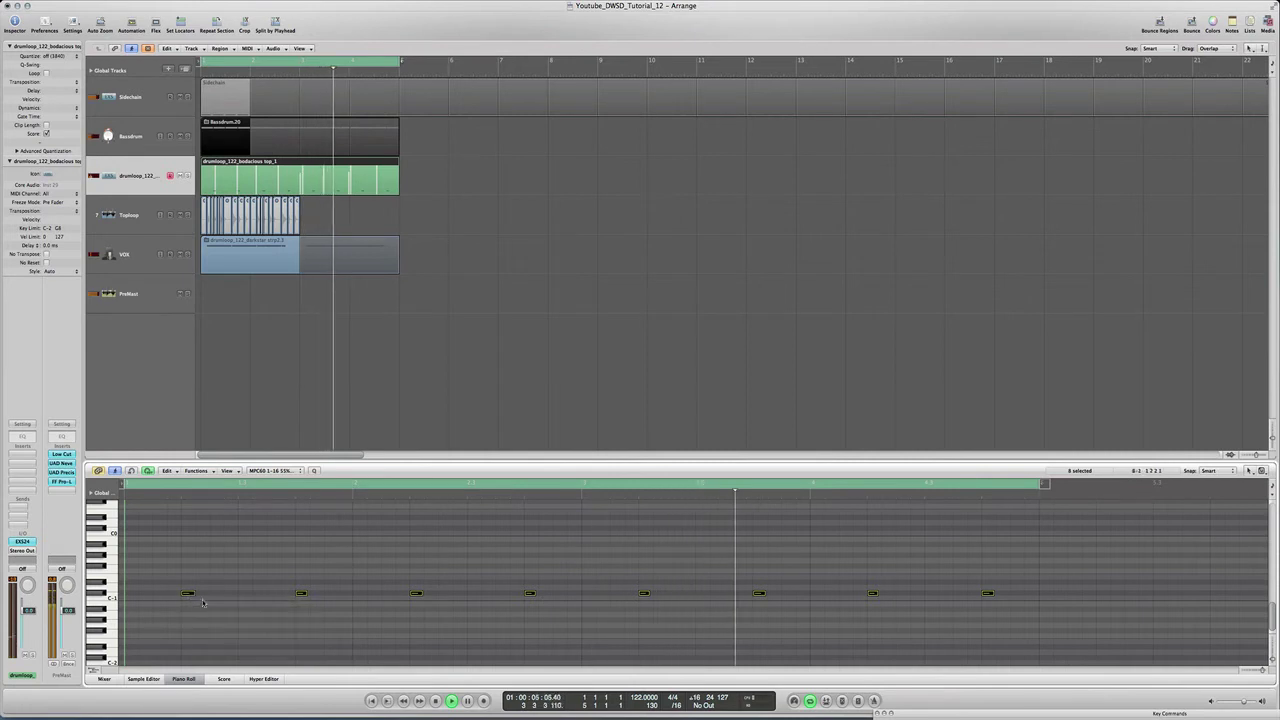
pyautogui.click(192, 597)
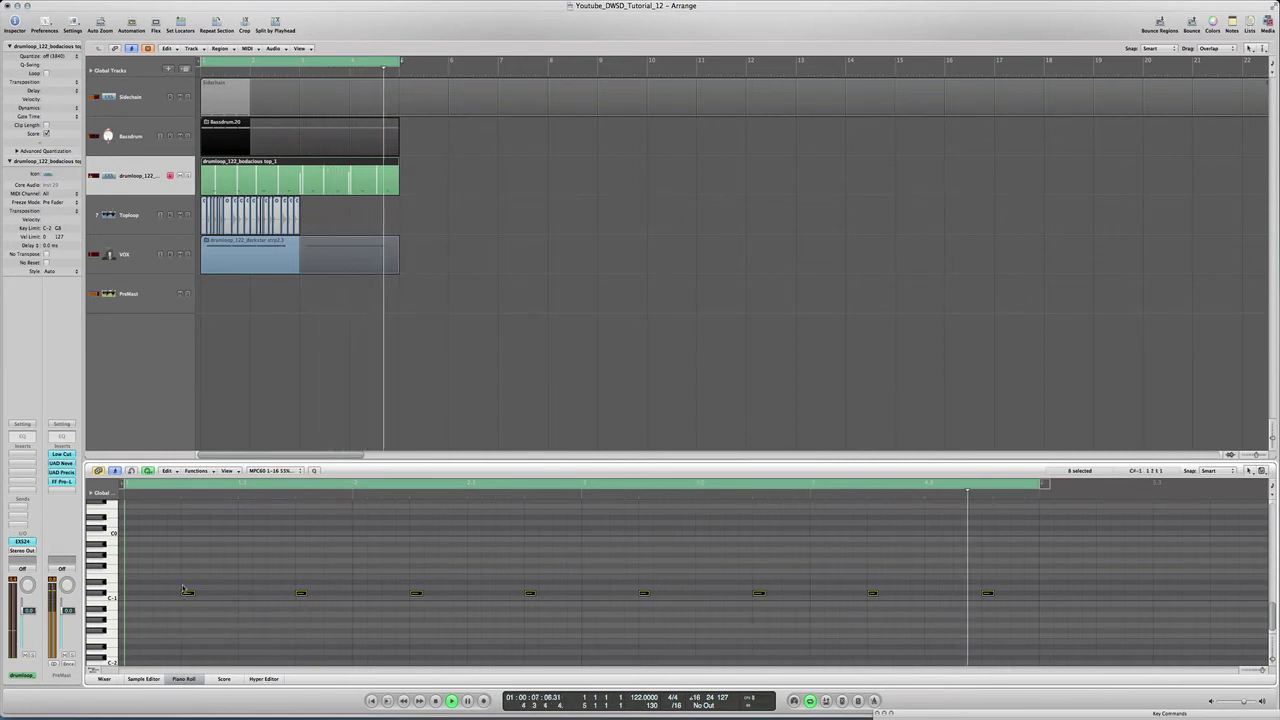
# Step: Shorten the EXS24 sampler's hits in envelope 2 by lowering the sustain to zero and raising the decay slightly
pyautogui.click(22, 541)
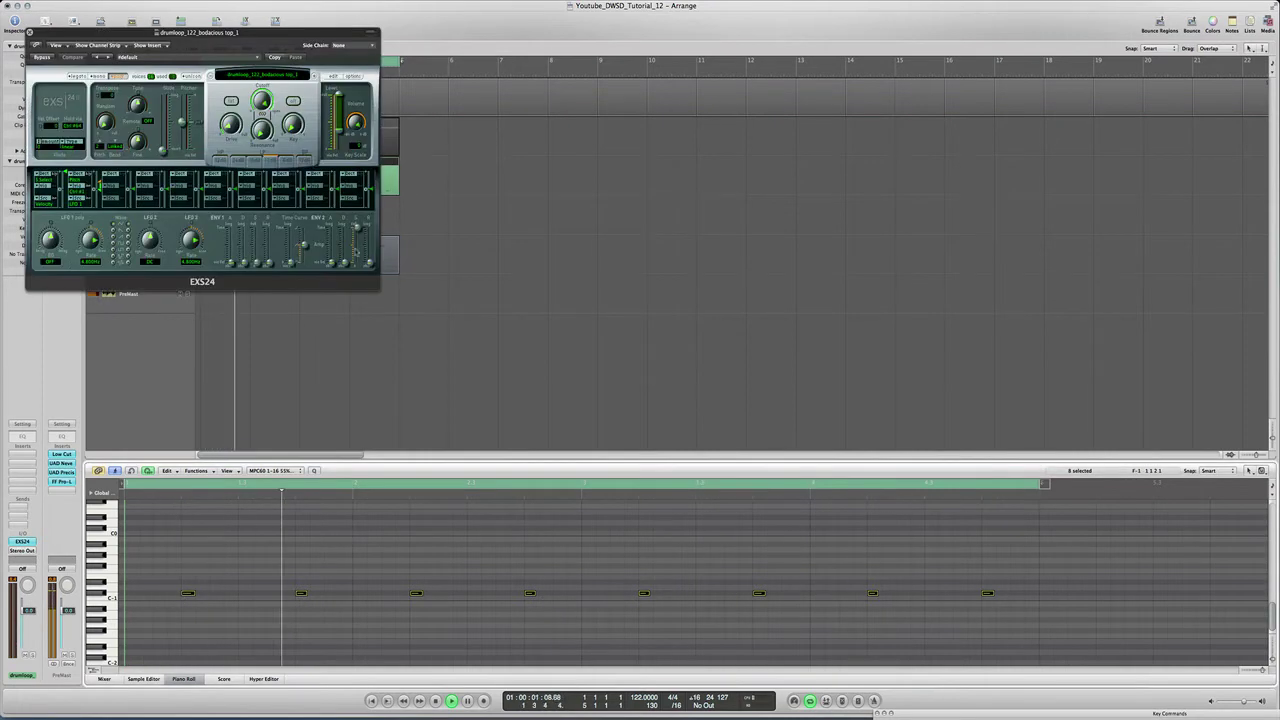
pyautogui.moveTo(346, 265)
pyautogui.mouseDown()
pyautogui.moveTo(346, 248)
pyautogui.moveTo(359, 266)
pyautogui.moveTo(345, 249)
pyautogui.mouseUp()
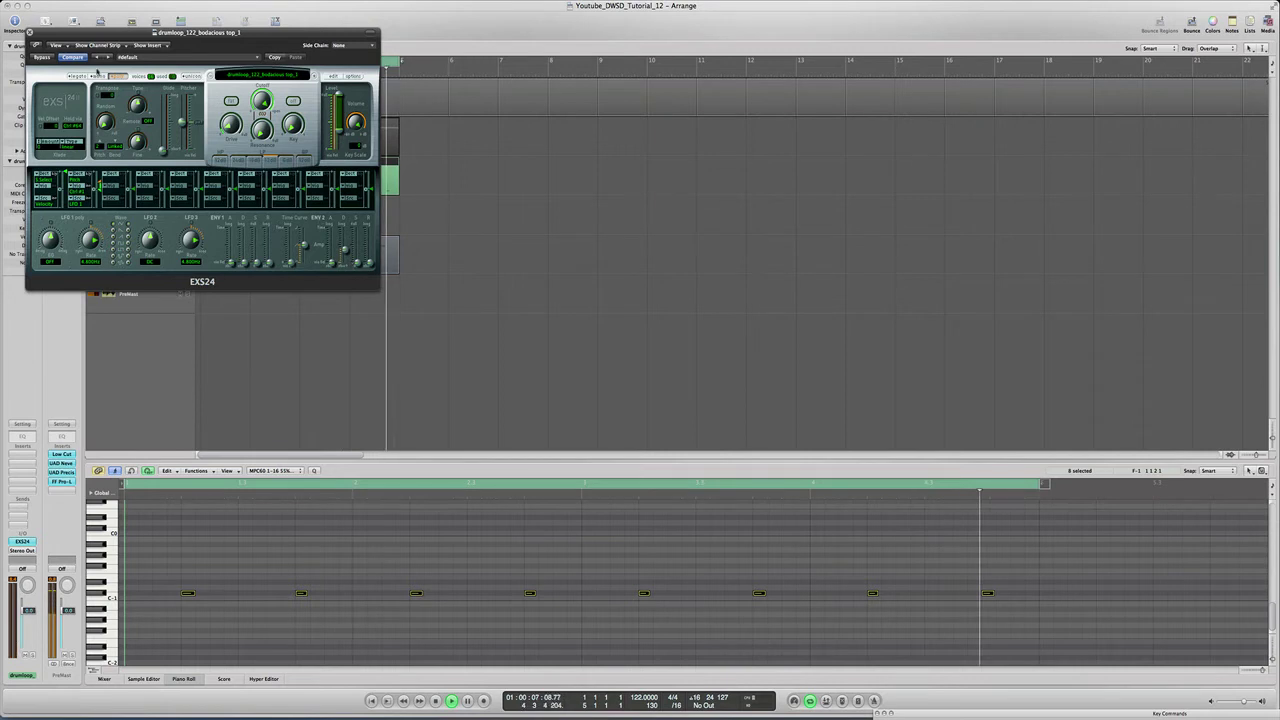
pyautogui.click(30, 32)
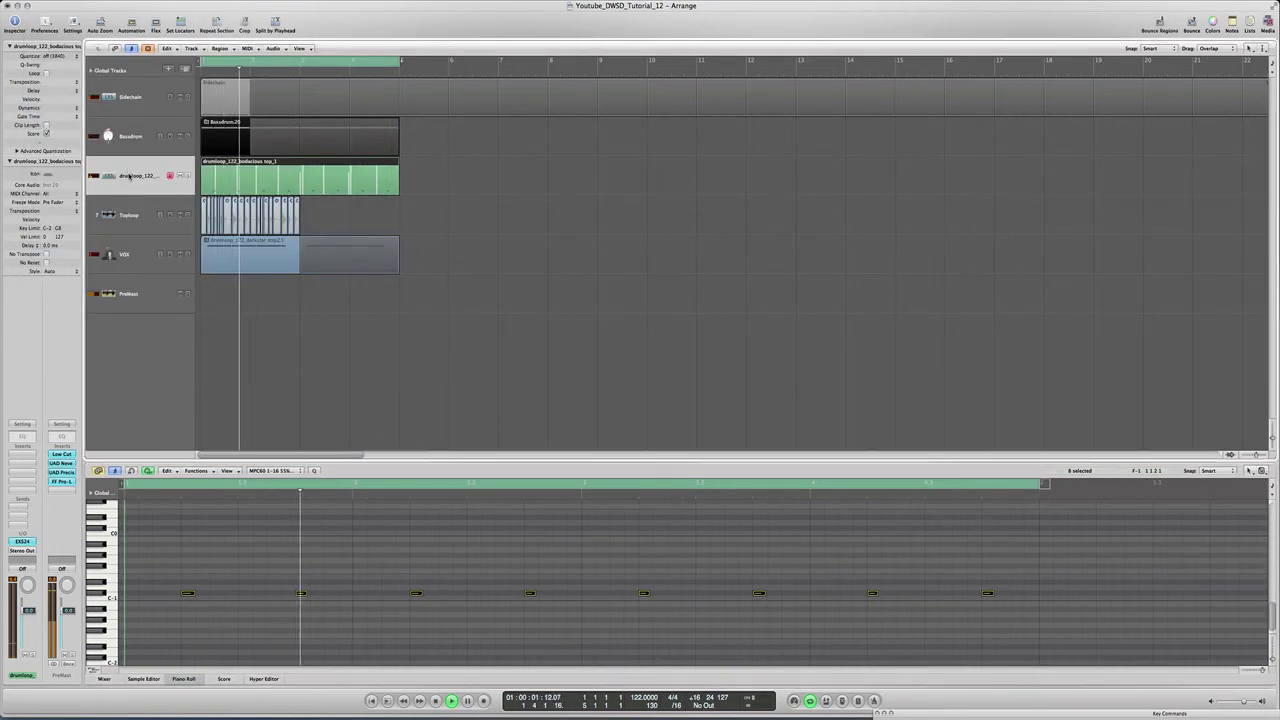
# Step: Duplicate the sampler track with its settings and record a four-bar part of repeated offbeat hits on the copy
pyautogui.click(184, 69)
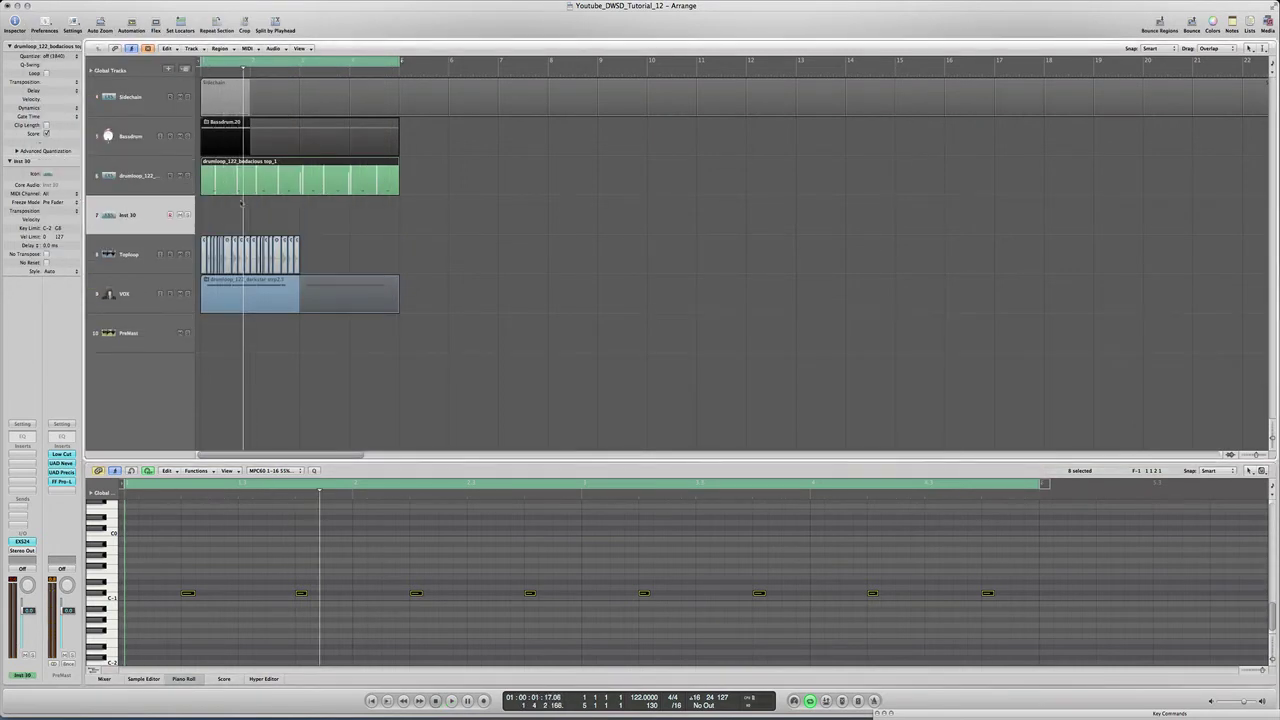
pyautogui.click(138, 222)
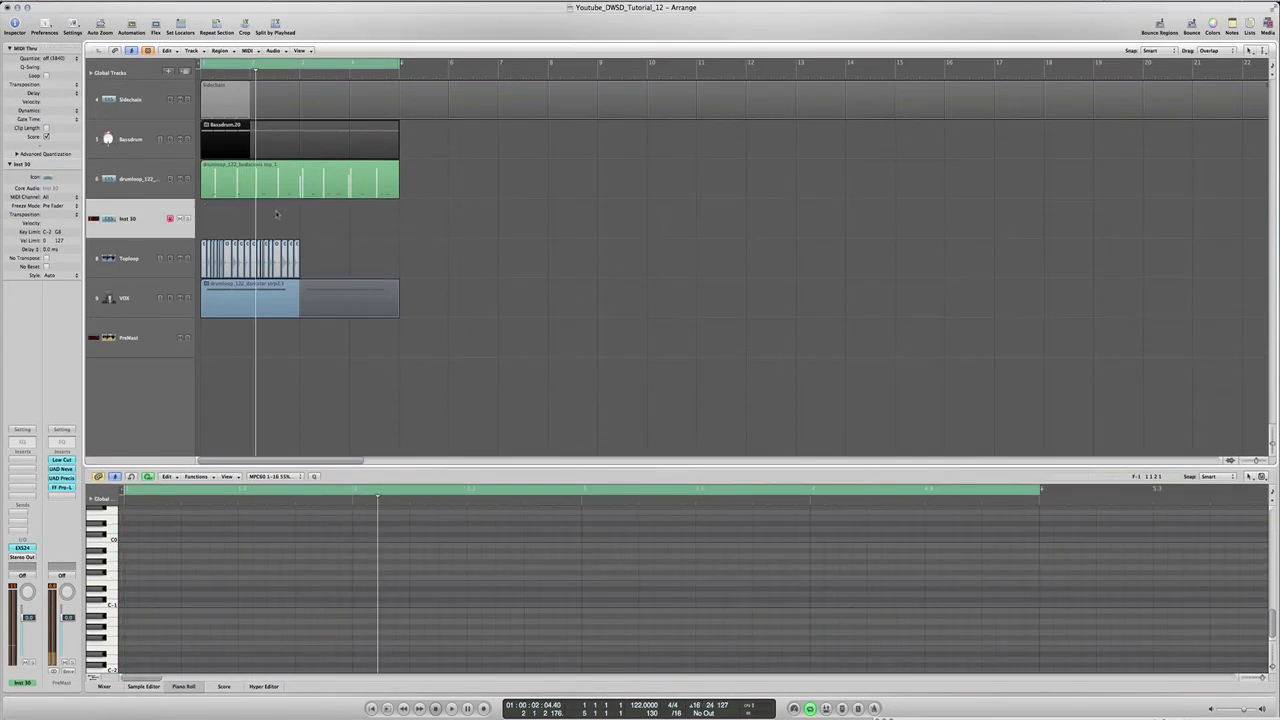
pyautogui.press('r')
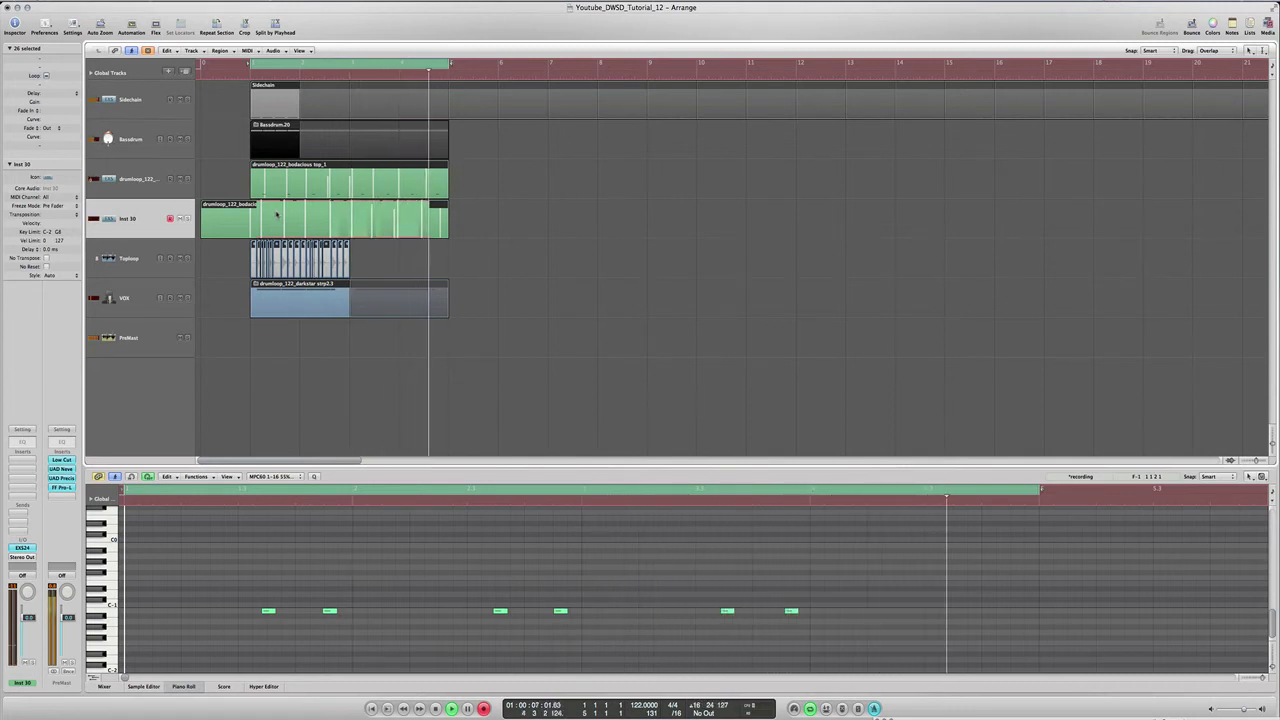
pyautogui.press('space')
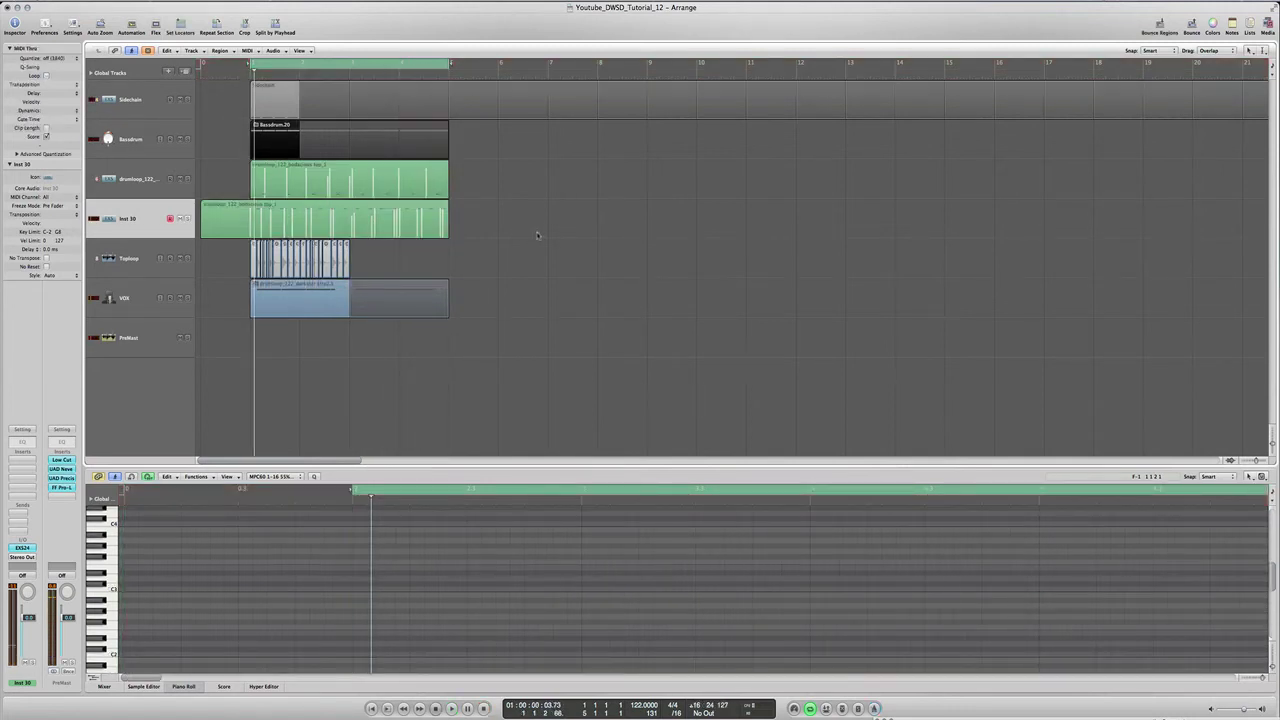
# Step: Merge the recorded takes on the duplicated track and trim the region to start at bar 1
pyautogui.click(430, 218)
pyautogui.rightClick(446, 220)
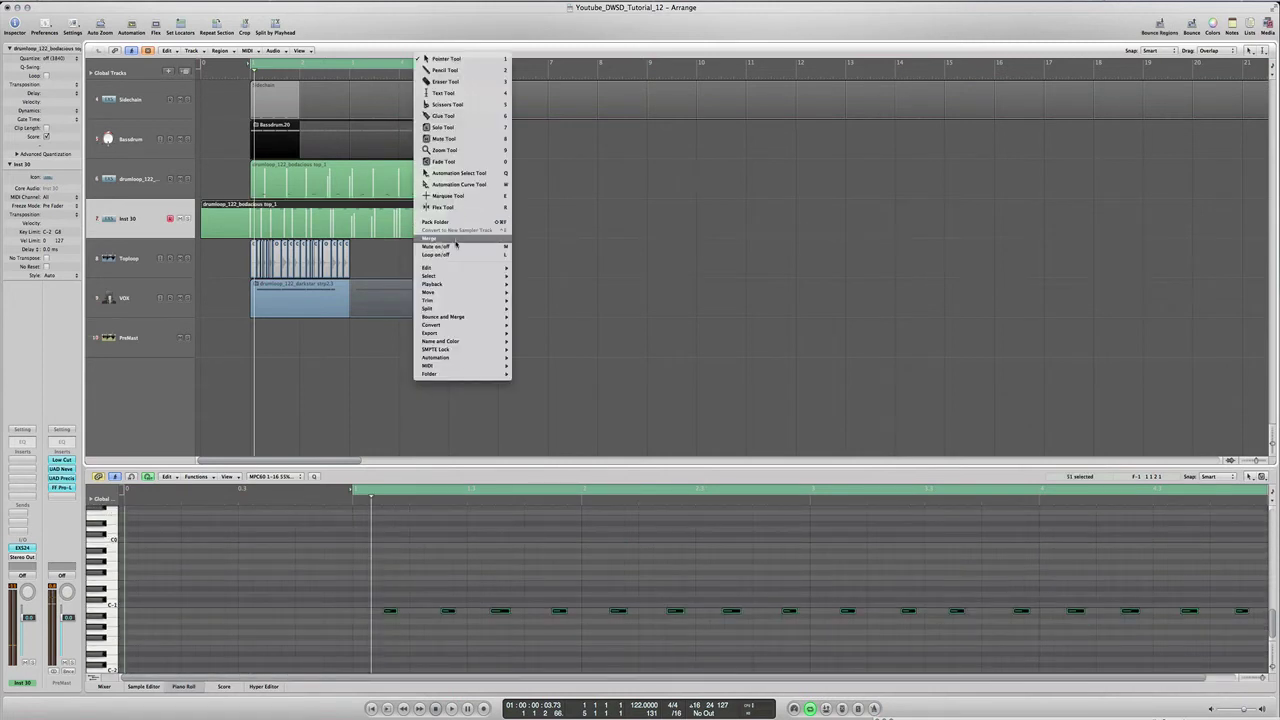
pyautogui.click(455, 240)
pyautogui.click(200, 235)
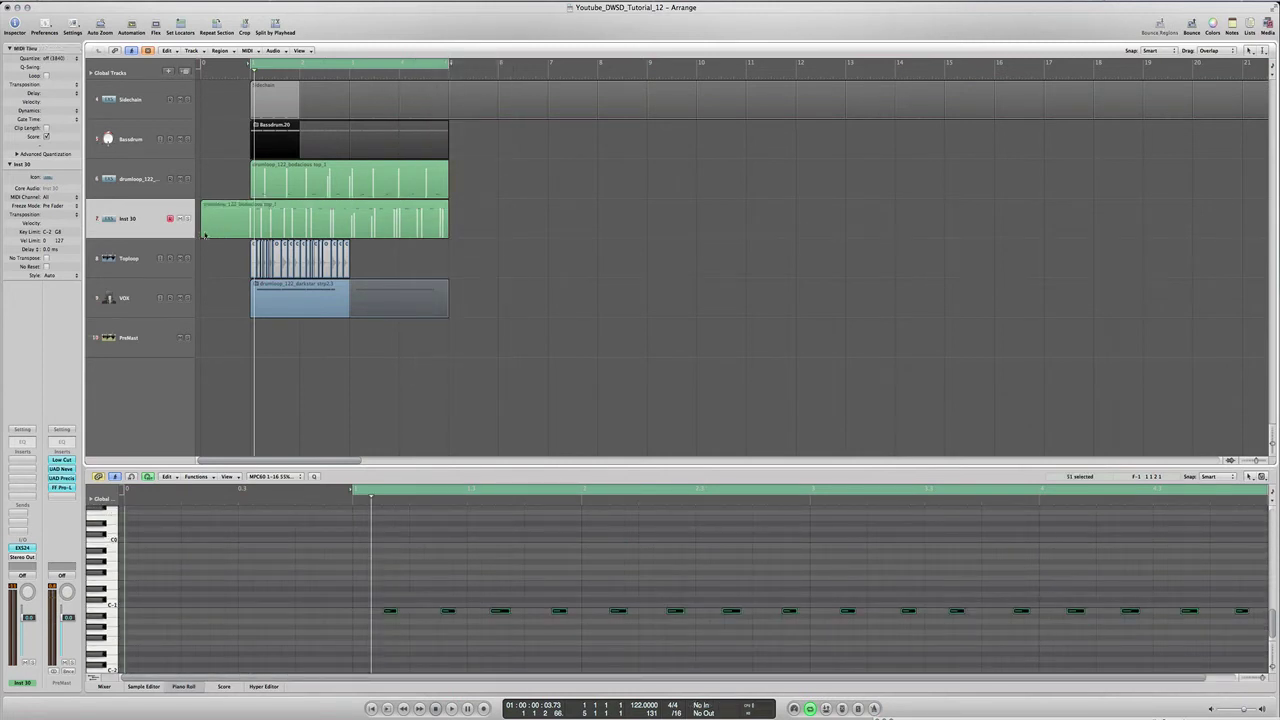
pyautogui.click(222, 234)
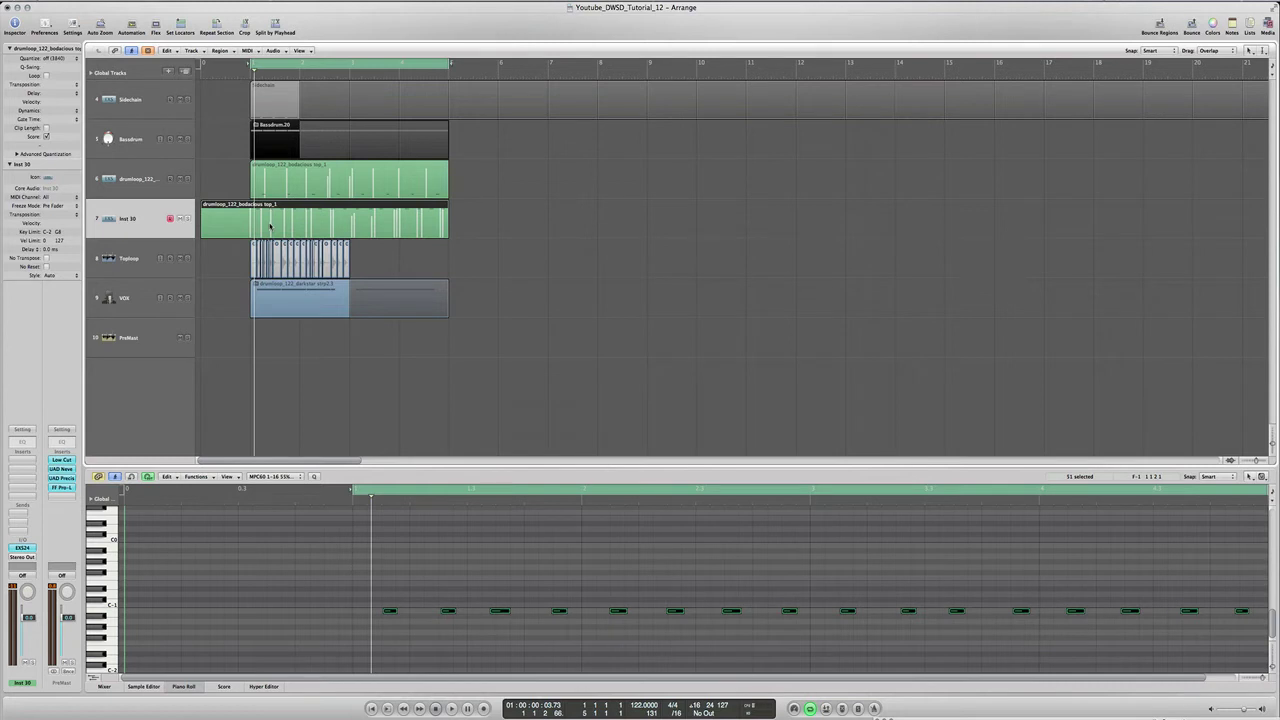
pyautogui.press('\\')
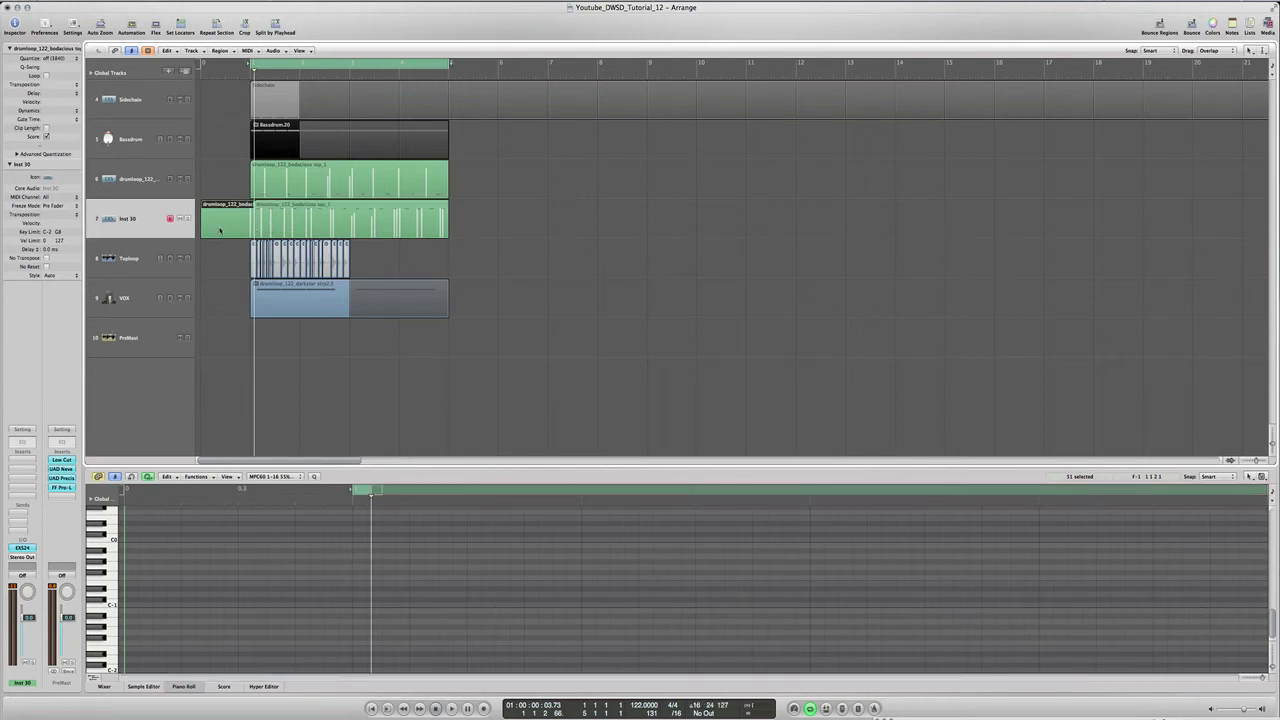
pyautogui.press('Delete')
pyautogui.click(256, 237)
pyautogui.moveTo(256, 237); pyautogui.dragTo(251, 237)
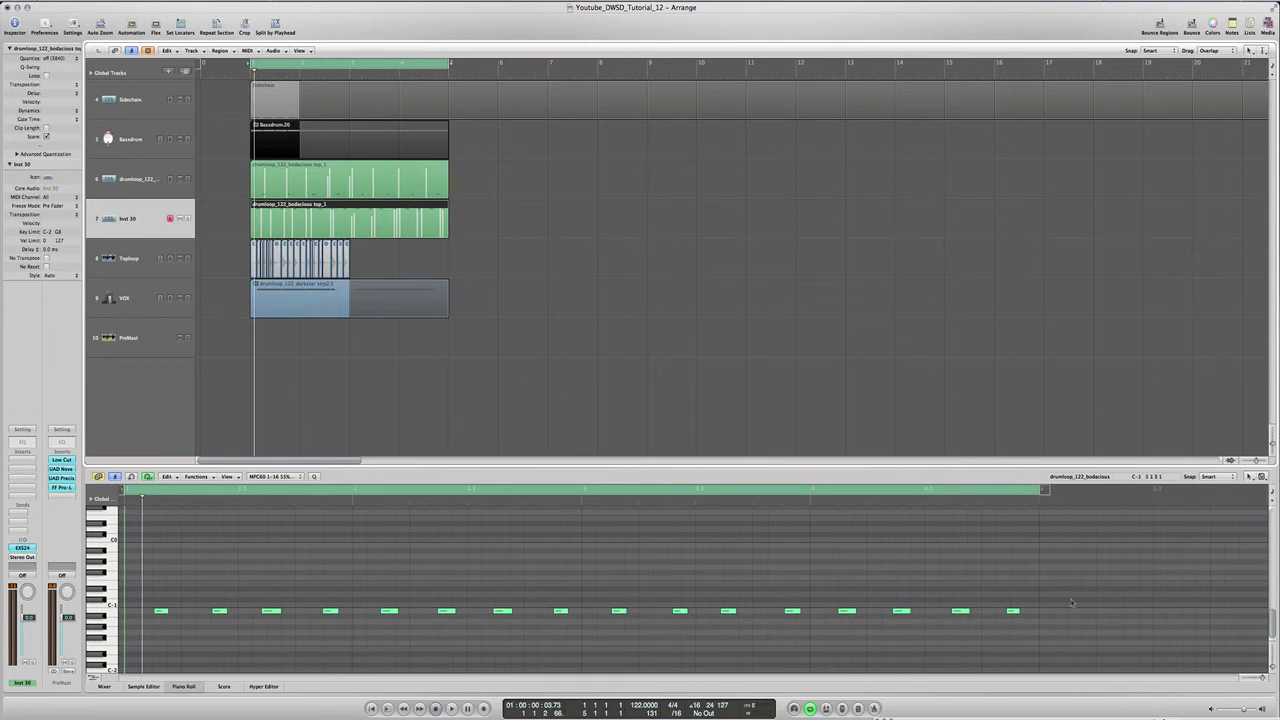
# Step: Quantize all the notes of the duplicated track's part and cut them from the region
pyautogui.moveTo(1071, 602); pyautogui.dragTo(155, 614)
pyautogui.rightClick(159, 611)
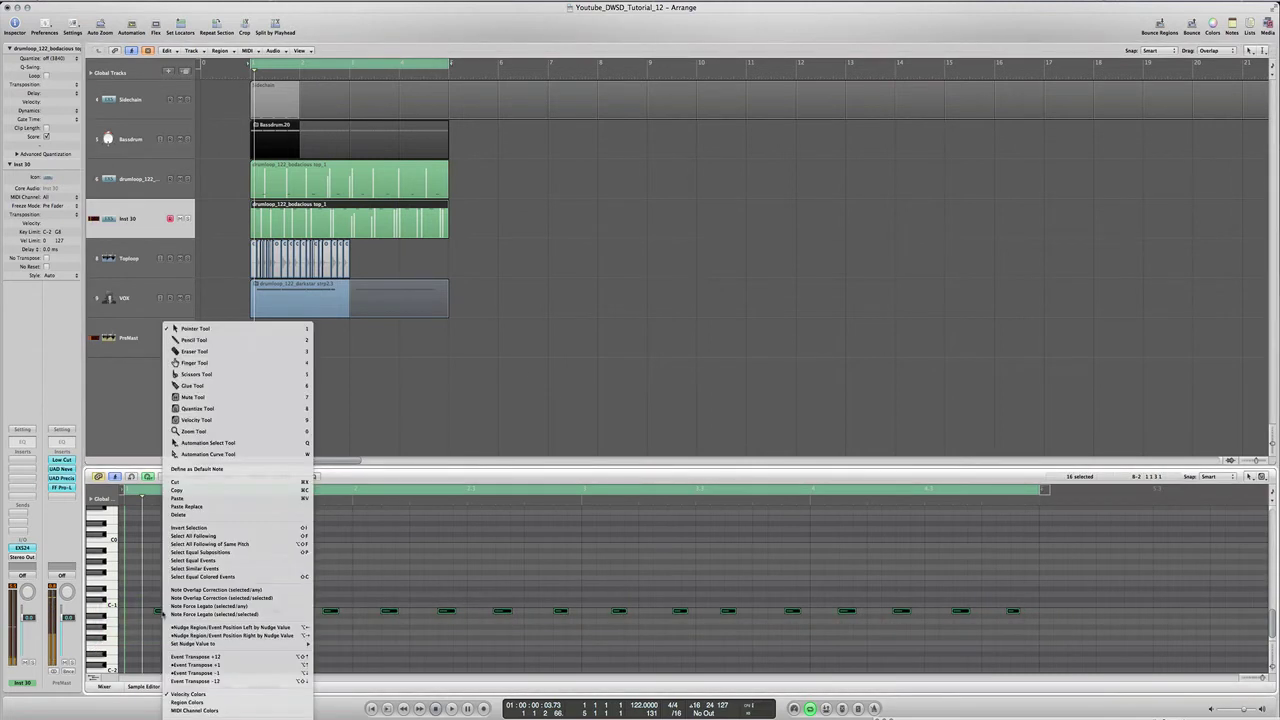
pyautogui.click(139, 624)
pyautogui.rightClick(170, 606)
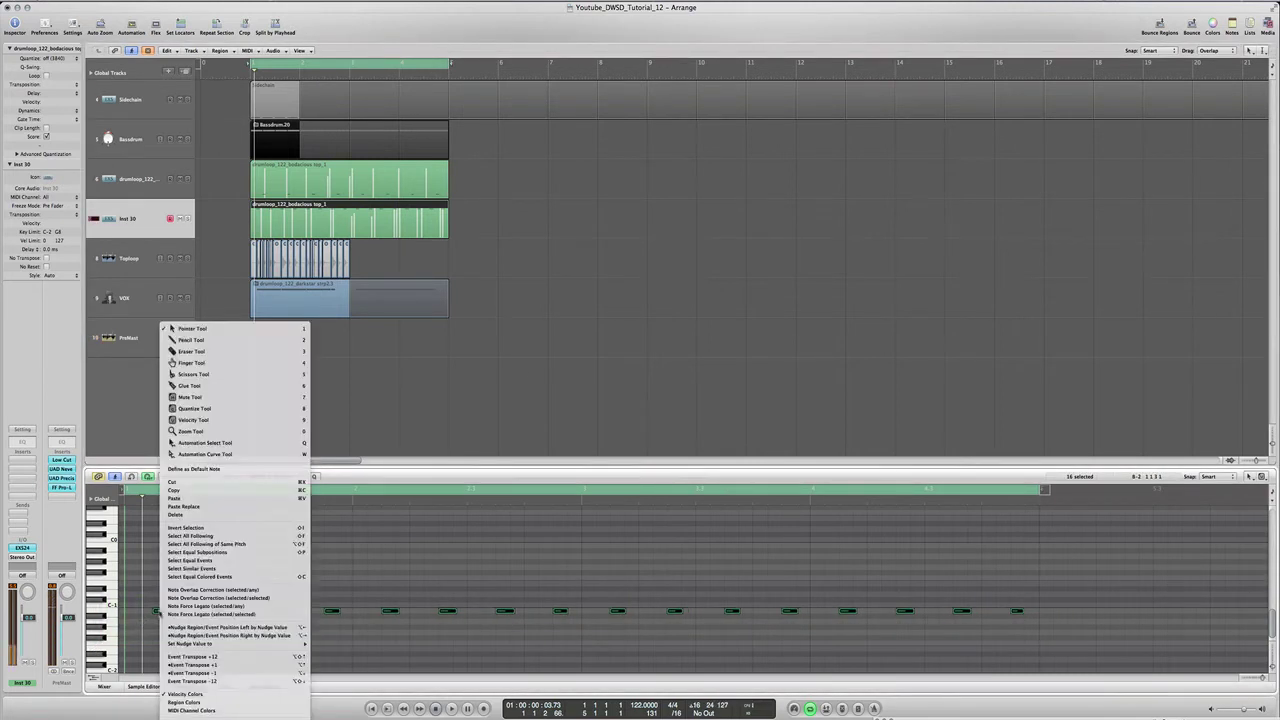
pyautogui.click(200, 485)
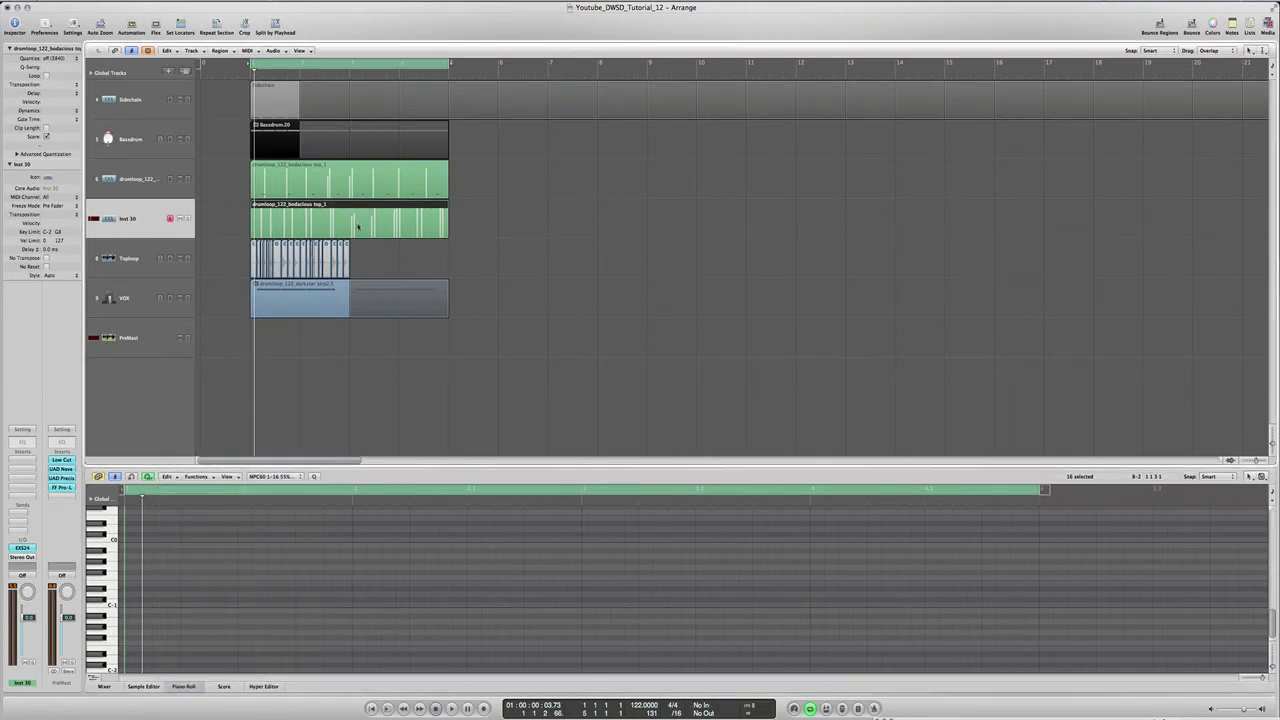
# Step: Replace the duplicated track's region with an empty MIDI region, paste the notes at their original position and trim its start to bar 1
pyautogui.press('Delete')
pyautogui.rightClick(276, 237)
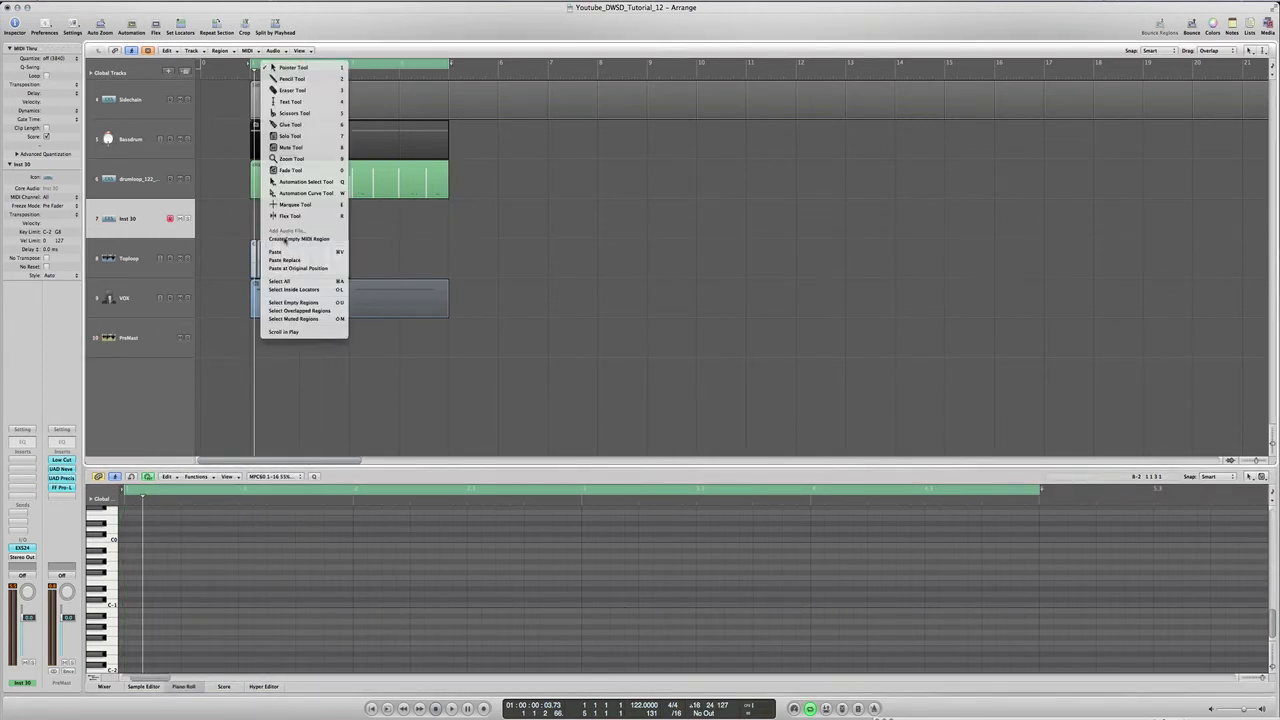
pyautogui.click(290, 239)
pyautogui.rightClick(231, 587)
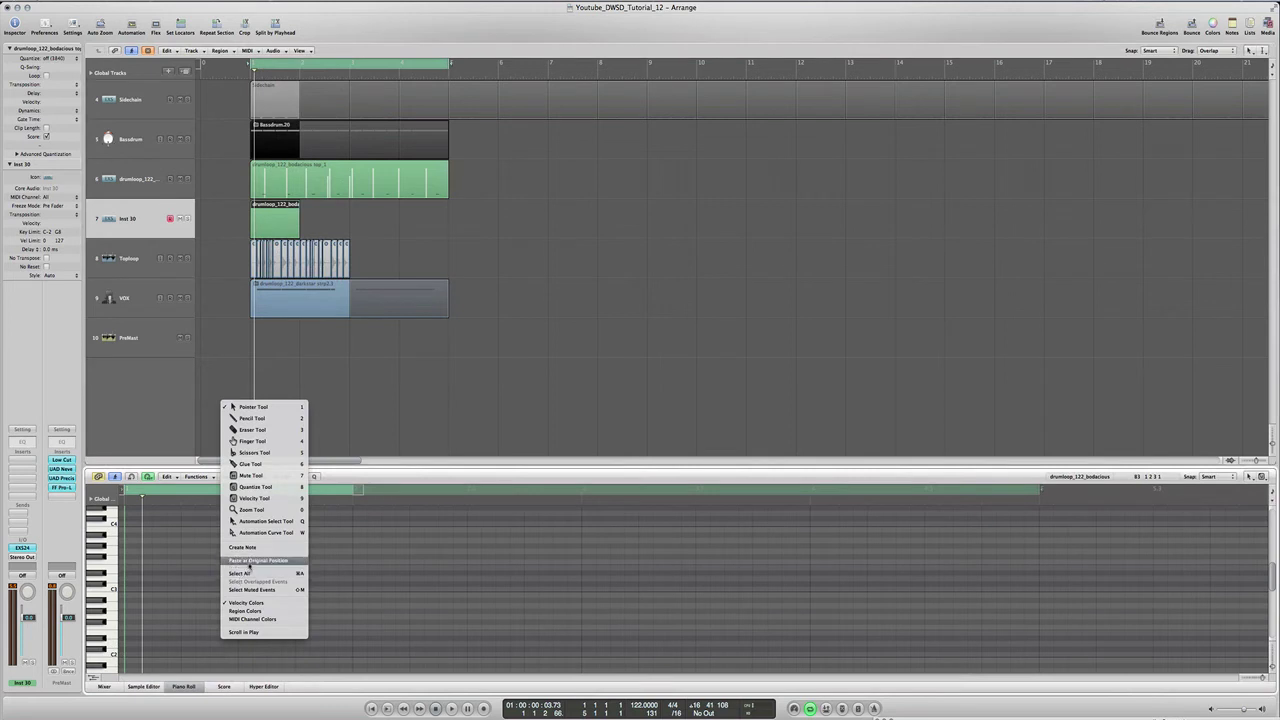
pyautogui.click(262, 561)
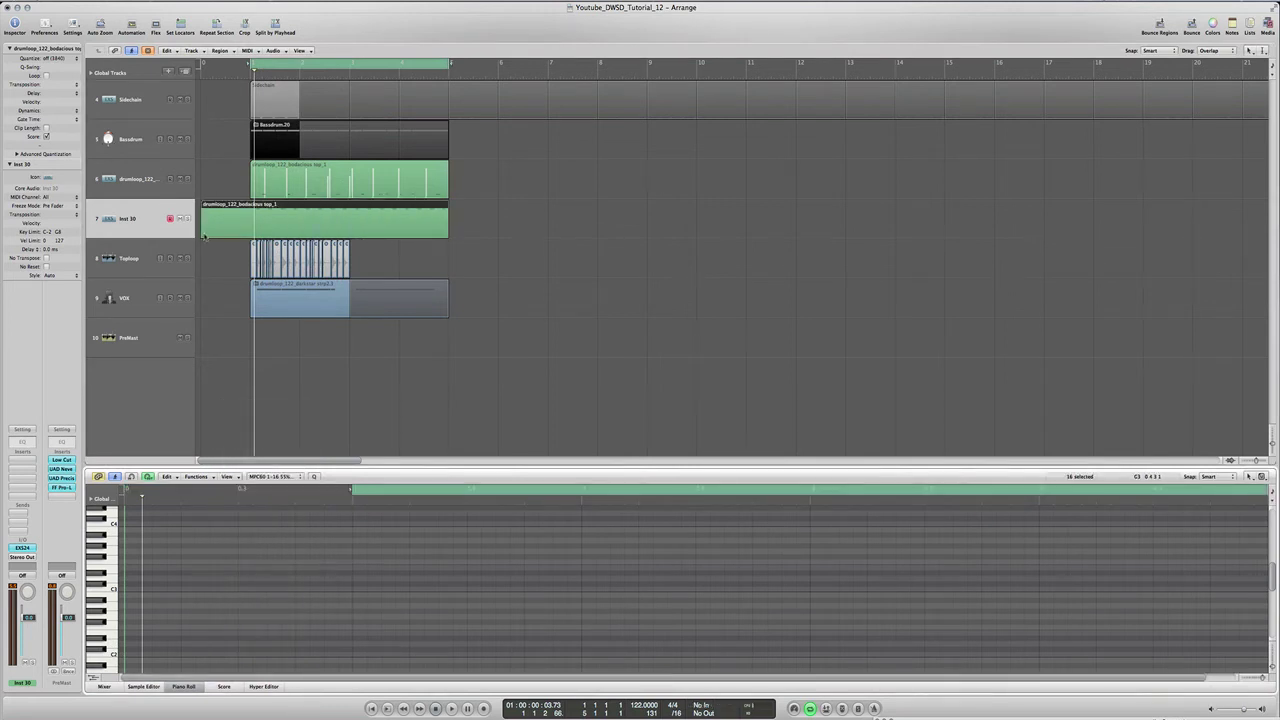
pyautogui.moveTo(204, 235); pyautogui.dragTo(251, 236)
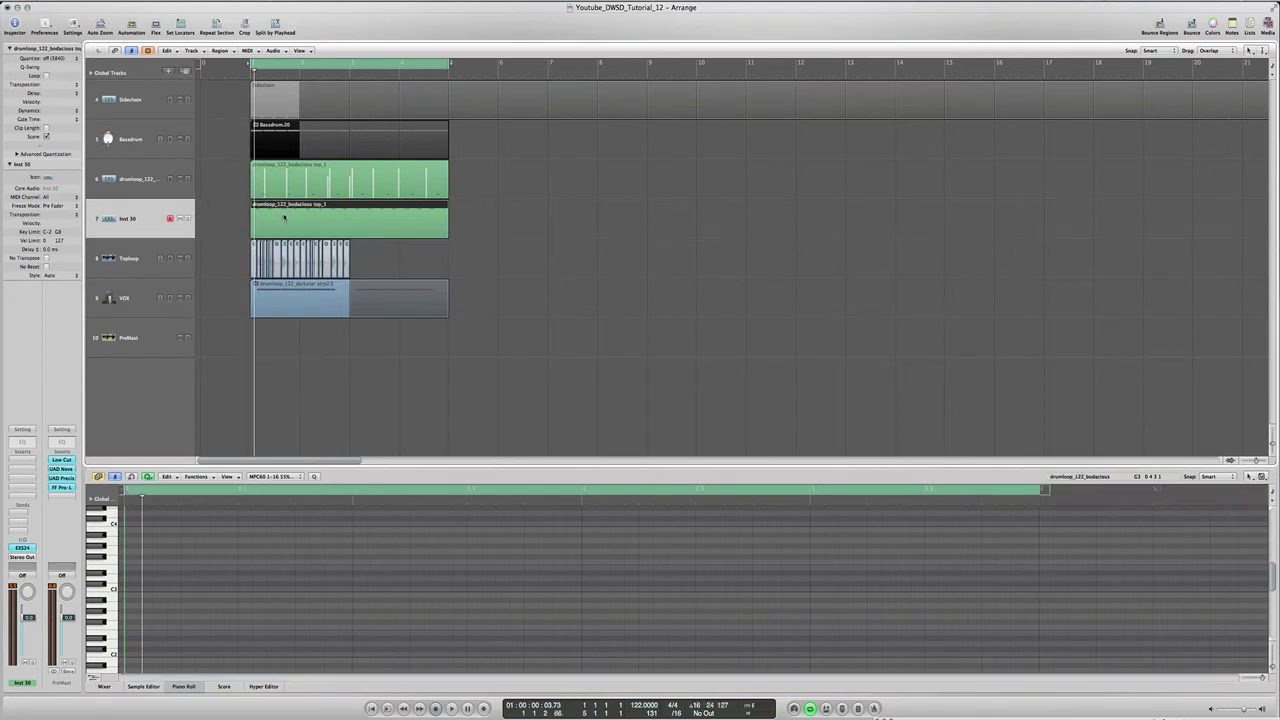
# Step: Open the rebuilt region in the Piano Roll and play it back with the other tracks
pyautogui.doubleClick(284, 217)
pyautogui.press('space')
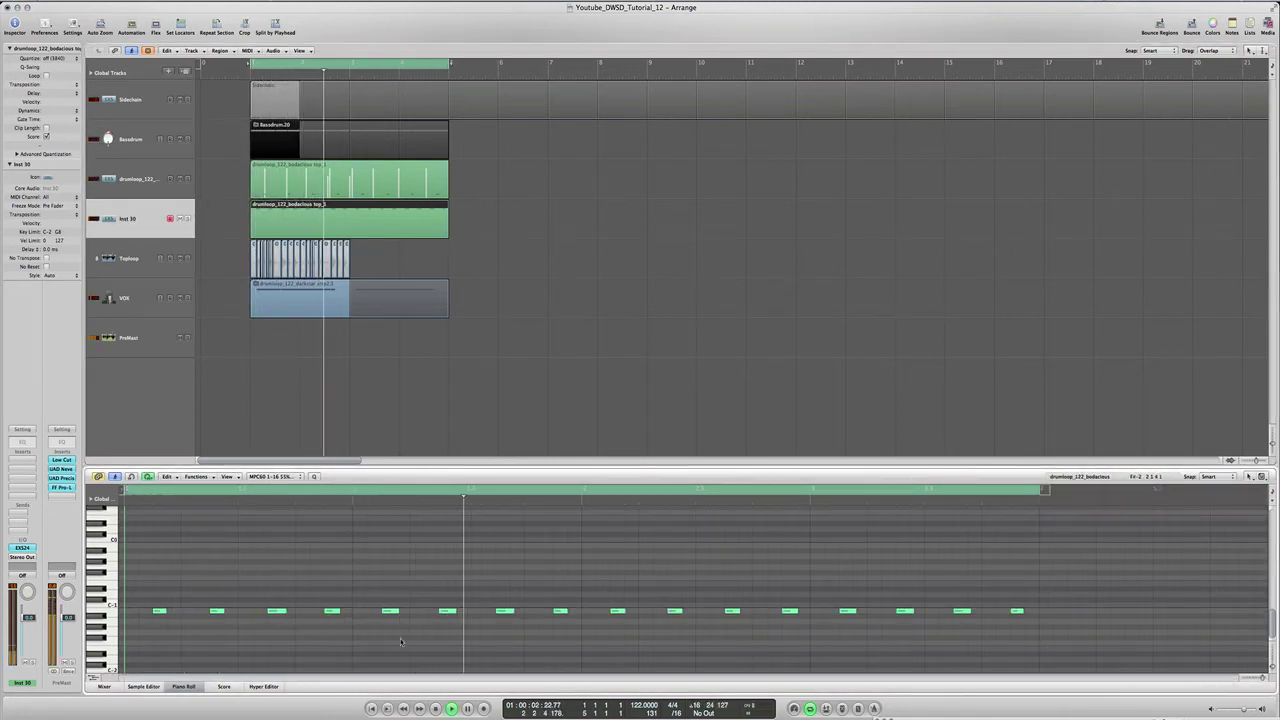
pyautogui.press('space')
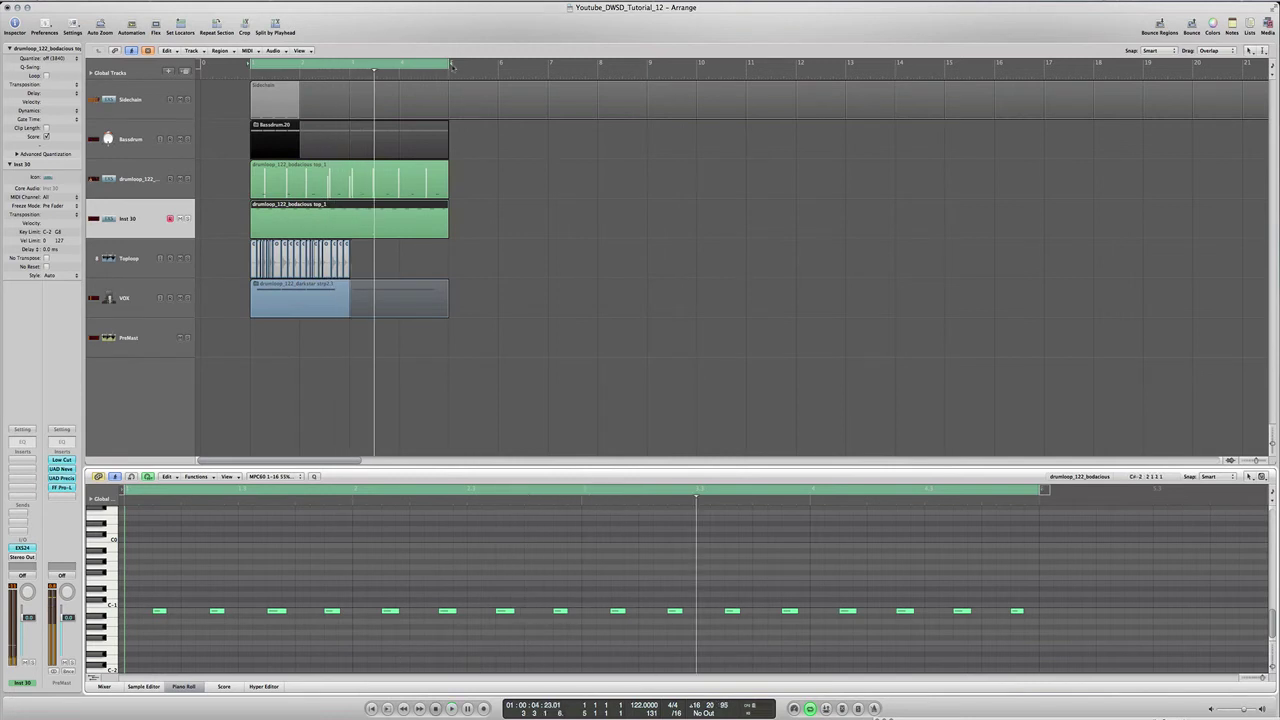
# Step: Cut the offbeat region down to its first bar and loop it to bar 5, with the cycle range set back to four bars
pyautogui.moveTo(449, 63); pyautogui.dragTo(298, 147)
pyautogui.press('super+t')
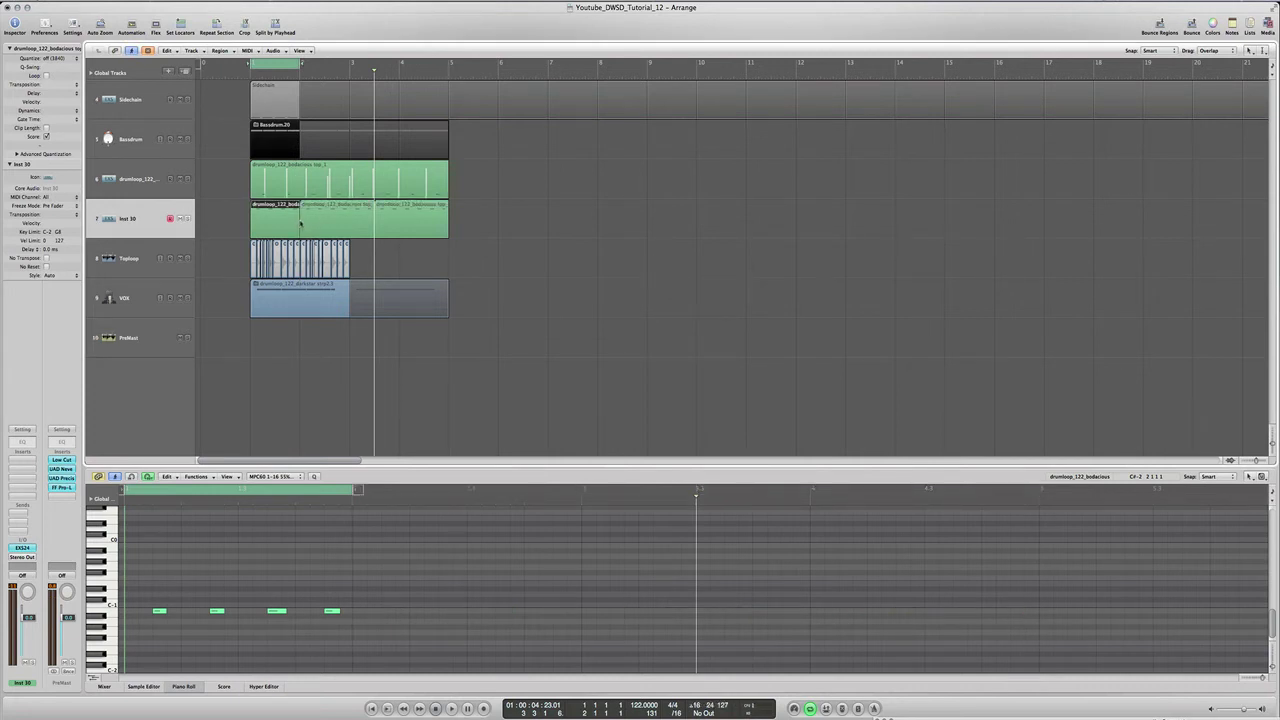
pyautogui.click(314, 224)
pyautogui.press('Delete')
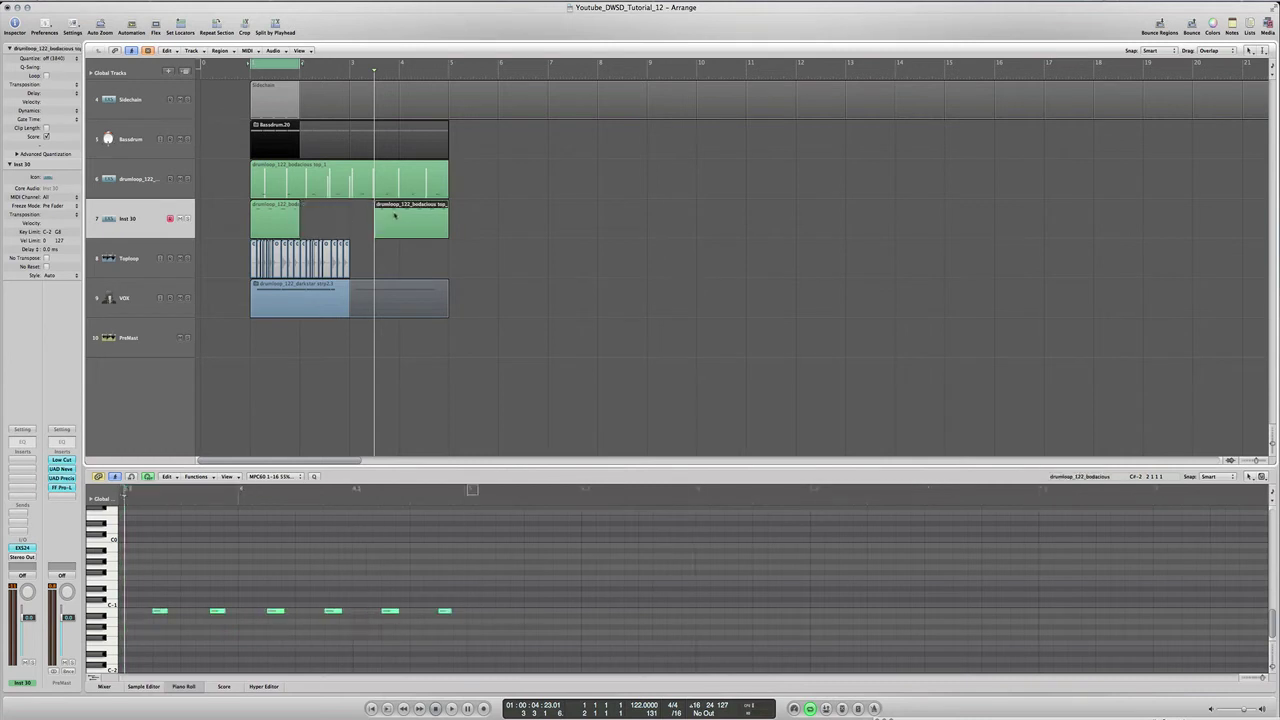
pyautogui.press('Delete')
pyautogui.moveTo(302, 205); pyautogui.dragTo(452, 221)
pyautogui.press('space')
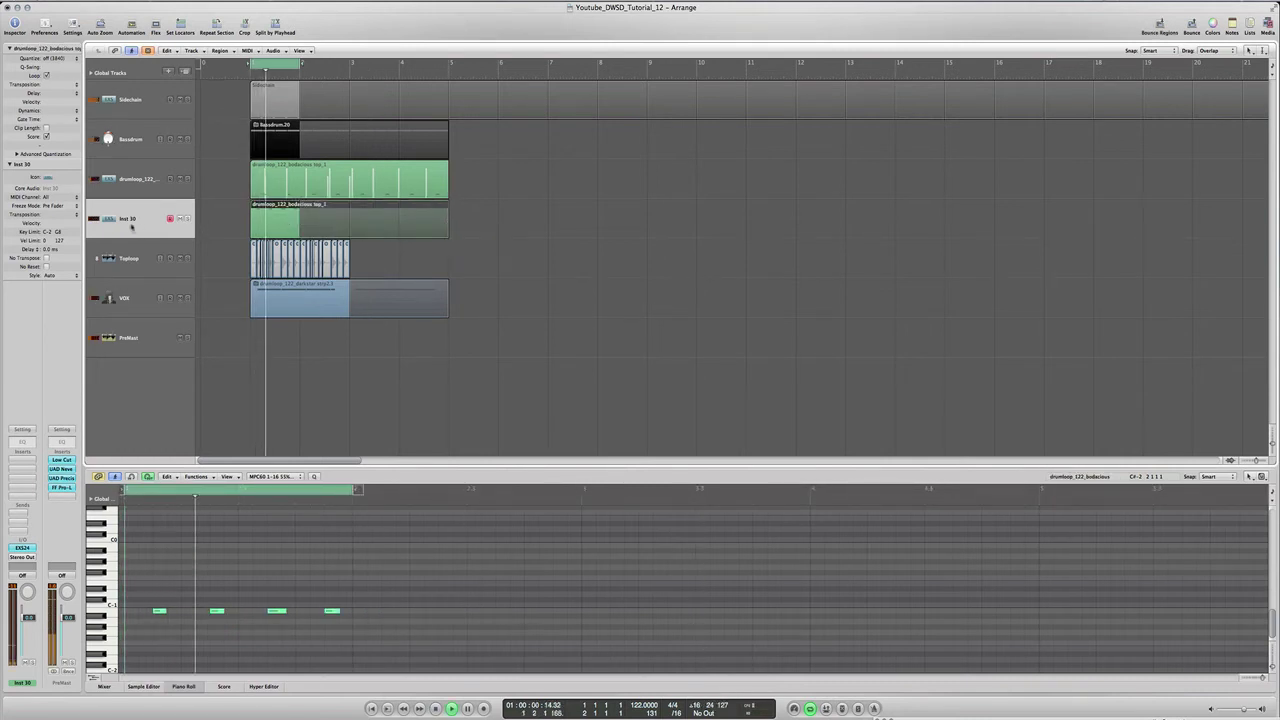
pyautogui.moveTo(300, 66); pyautogui.dragTo(449, 66)
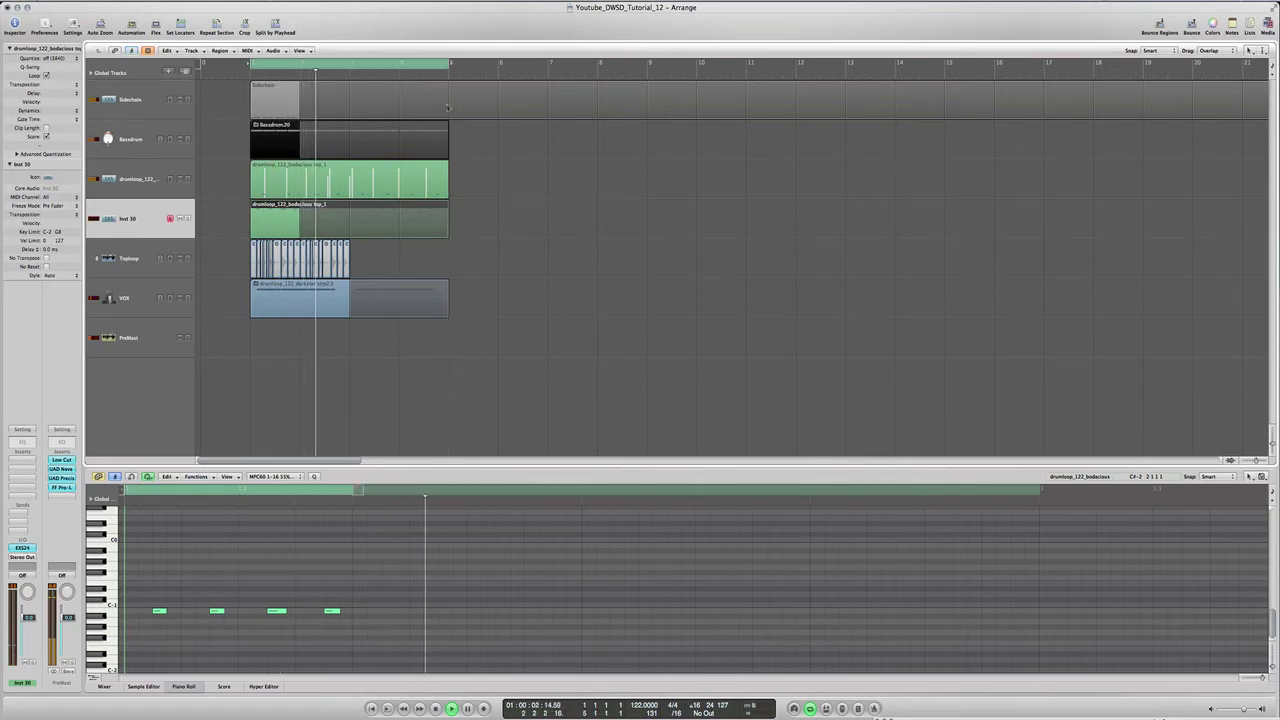
# Step: Rename the new offbeat sampler track to Hat and the original sampler track to Clap
pyautogui.write('Hat')
pyautogui.press('Return')
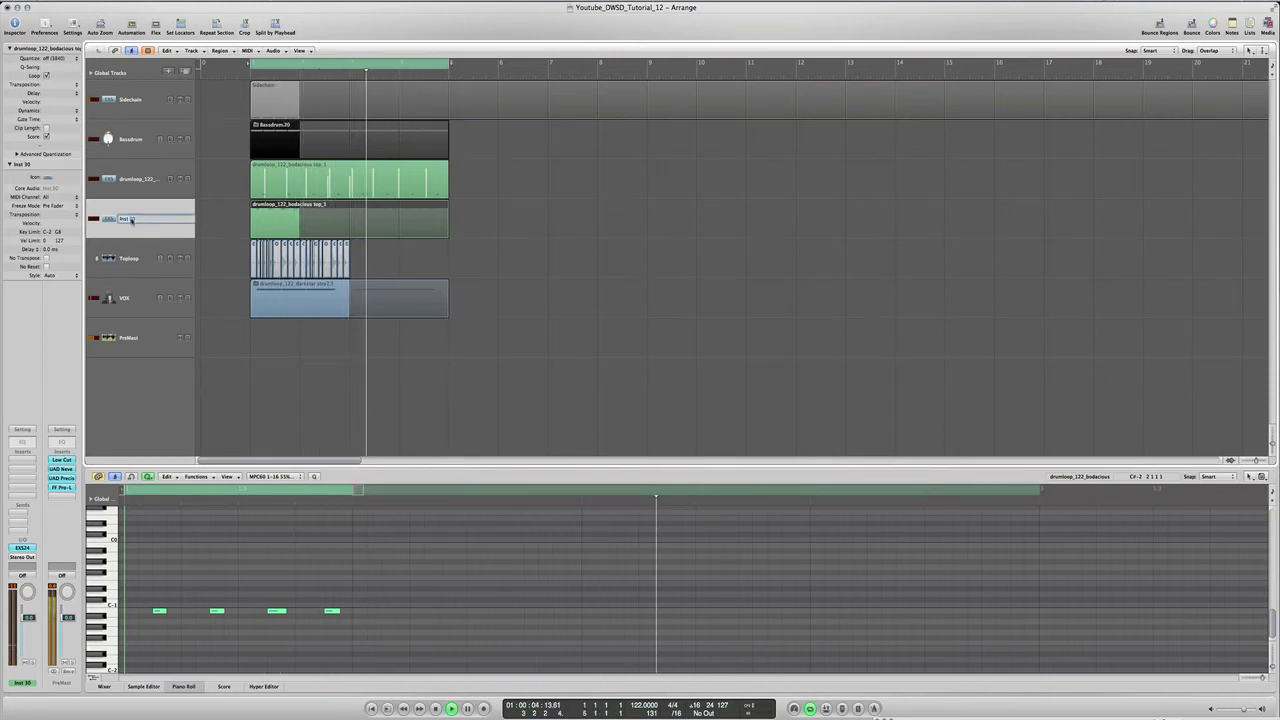
pyautogui.doubleClick(130, 181)
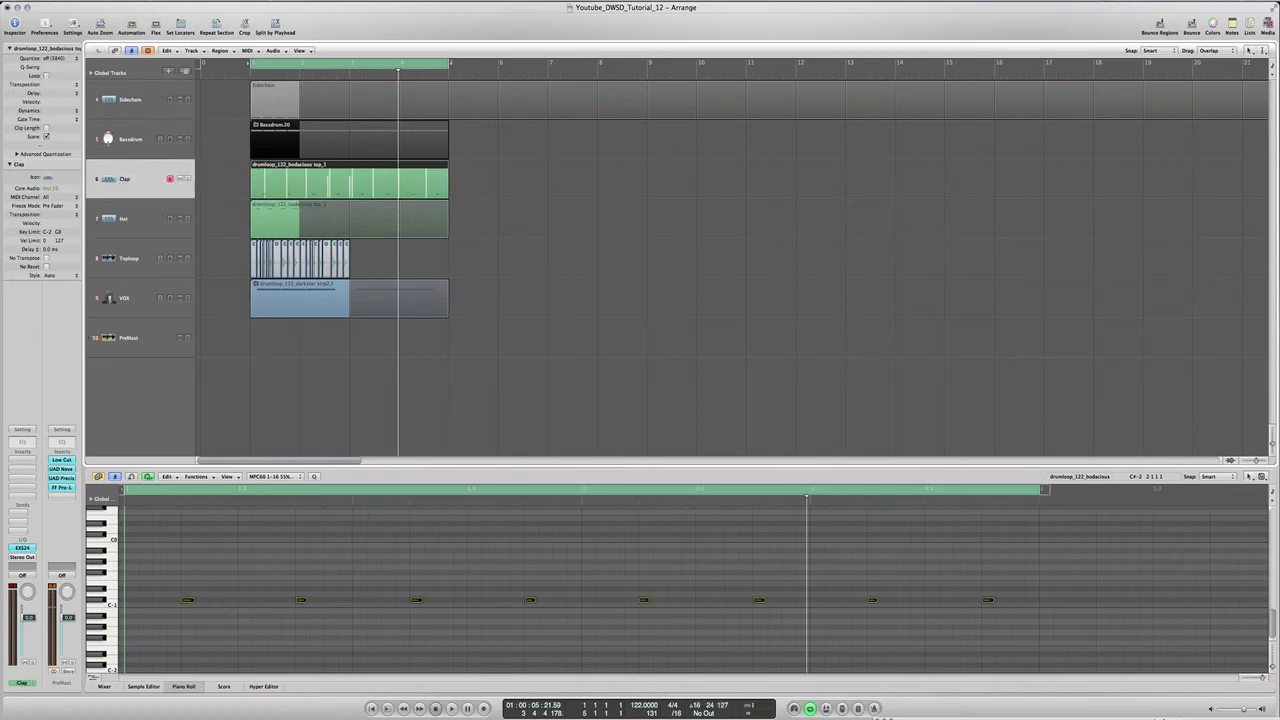
# Step: Duplicate the Hat sampler track with its EXS24 setting and record a new percussion pattern on it over the playing loop
pyautogui.click(143, 220)
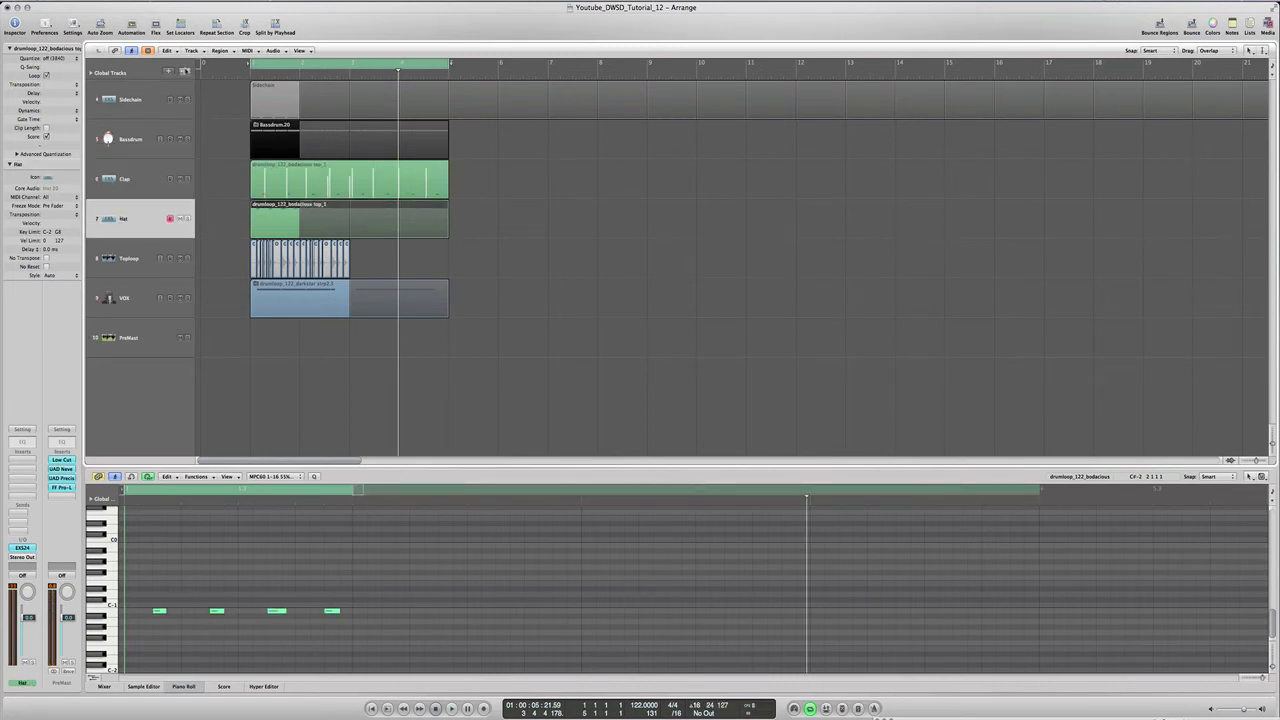
pyautogui.press('super+d')
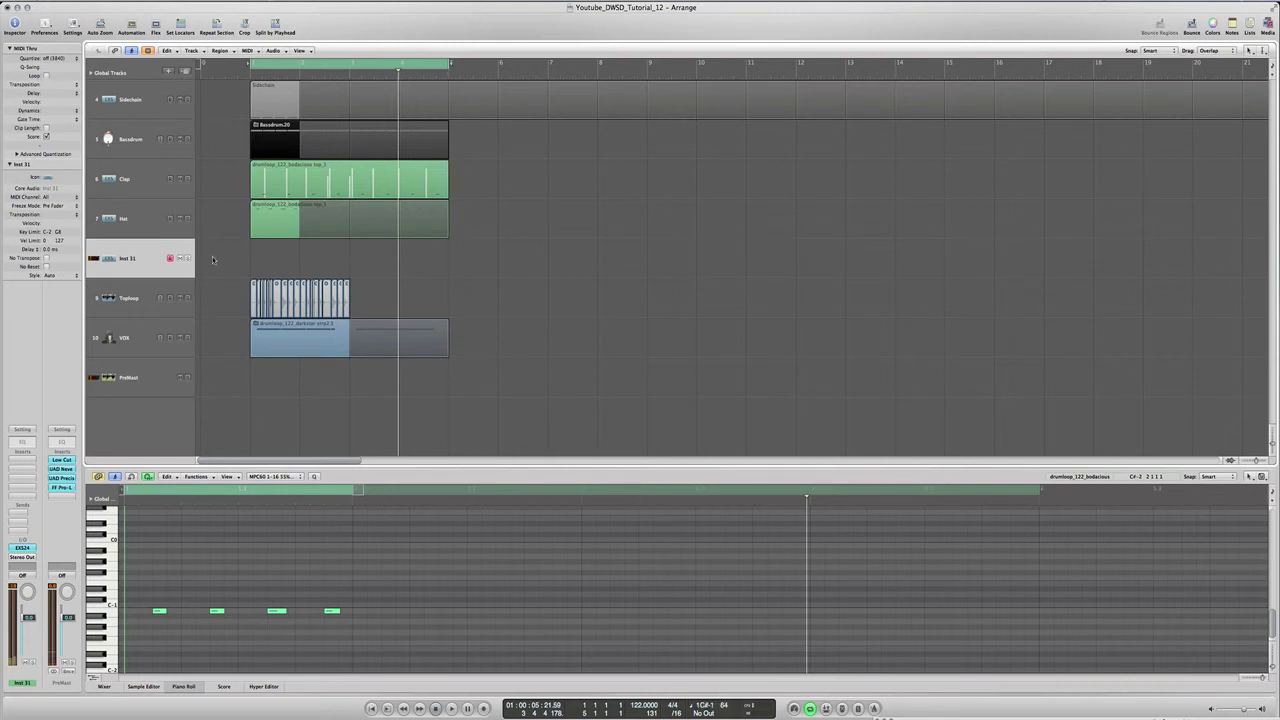
pyautogui.press('space')
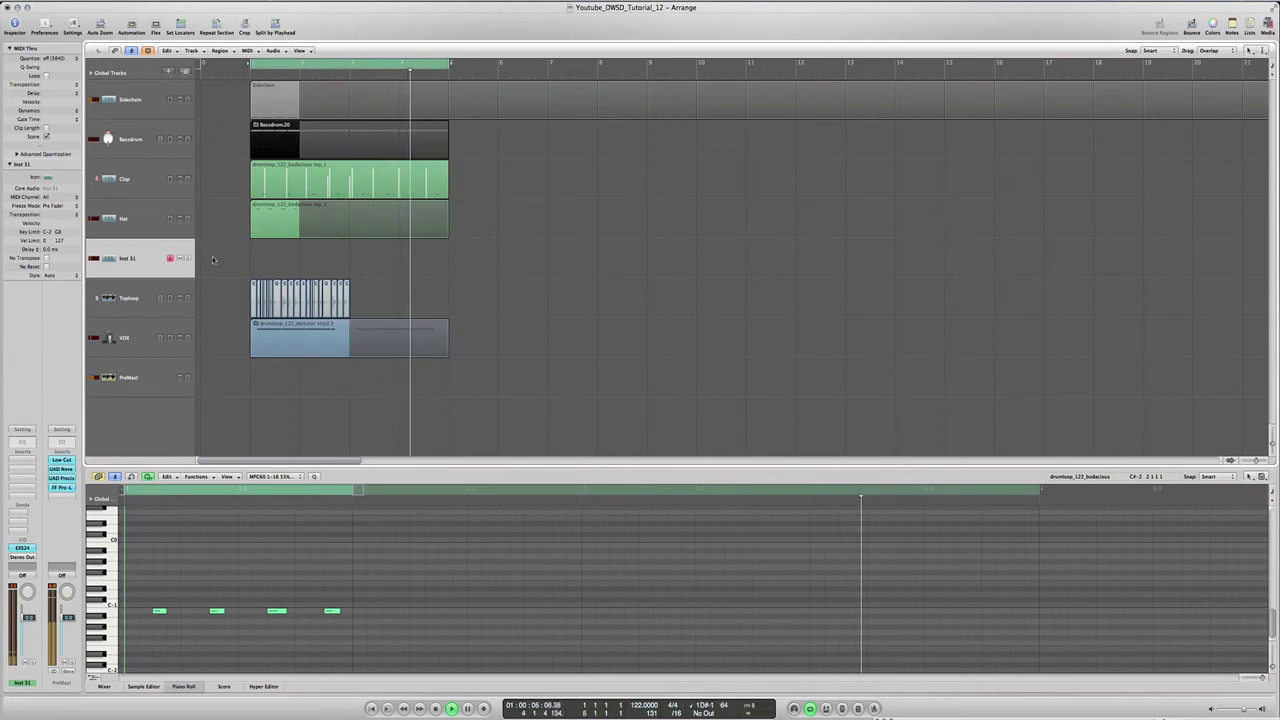
pyautogui.press('r')
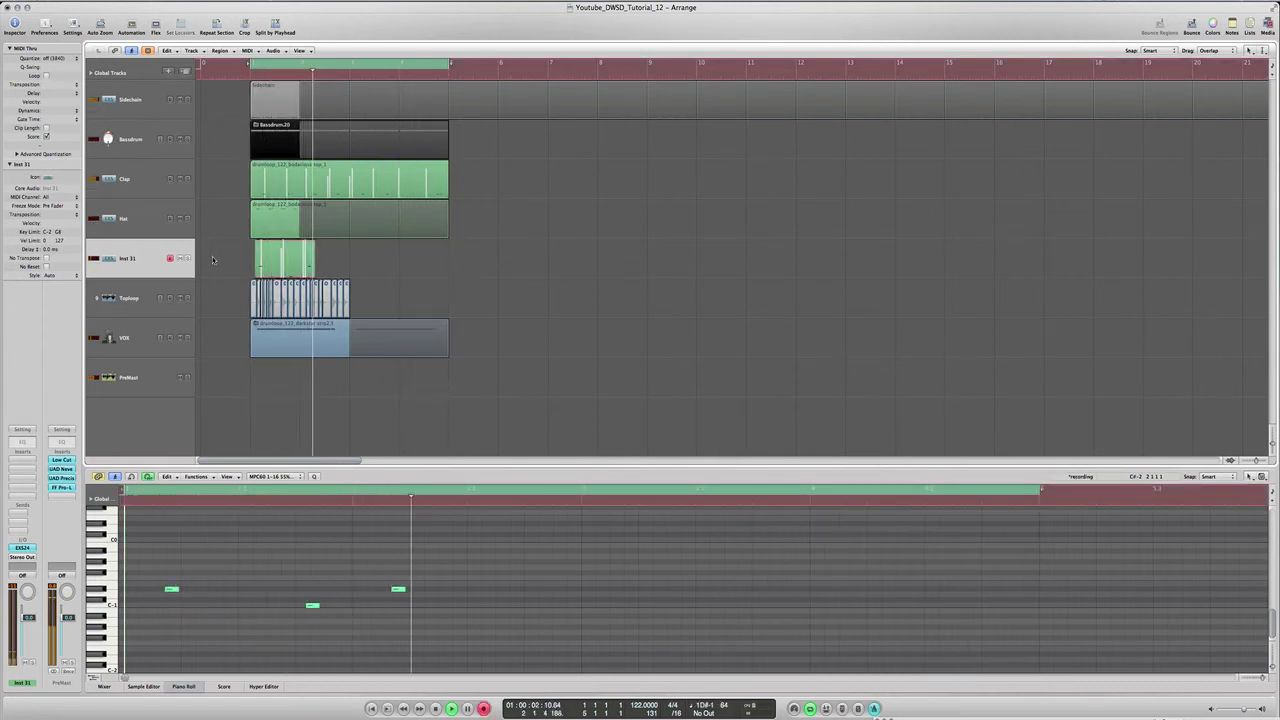
pyautogui.press('space')
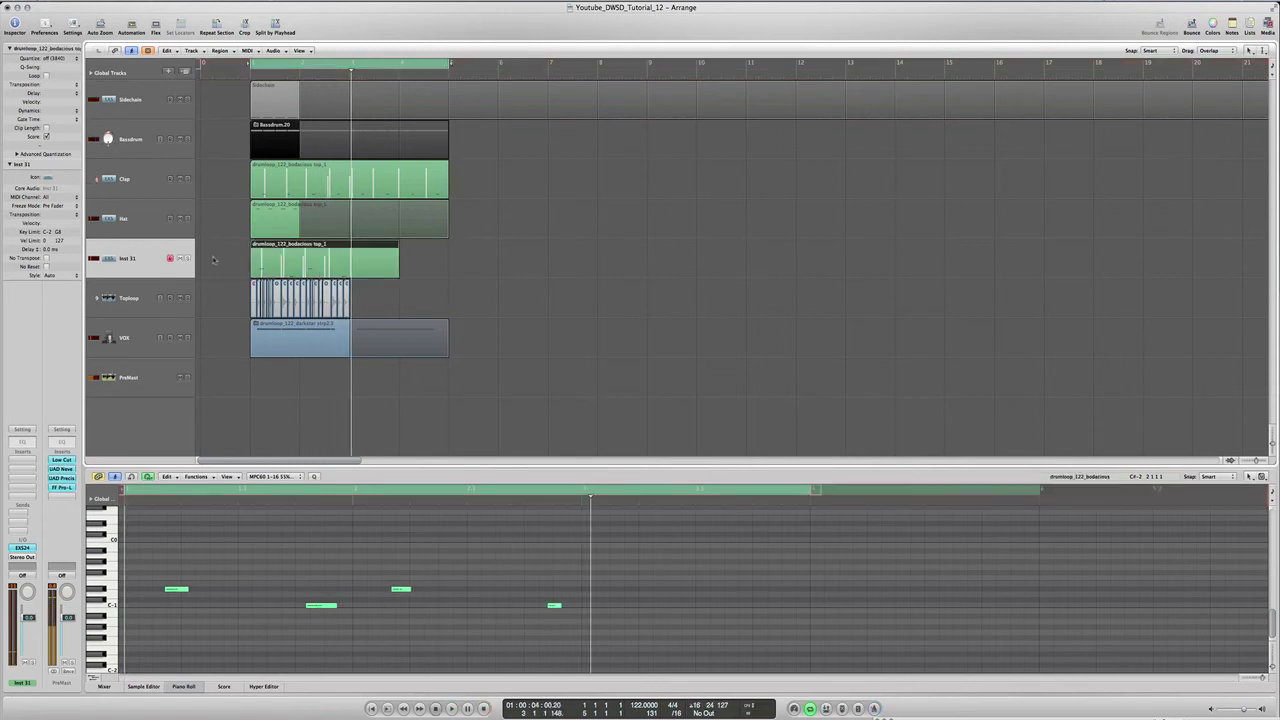
# Step: Delete the last two recorded notes and copy the two first-bar notes to the matching positions in bar 2, checking them in playback
pyautogui.moveTo(376, 560); pyautogui.dragTo(630, 625)
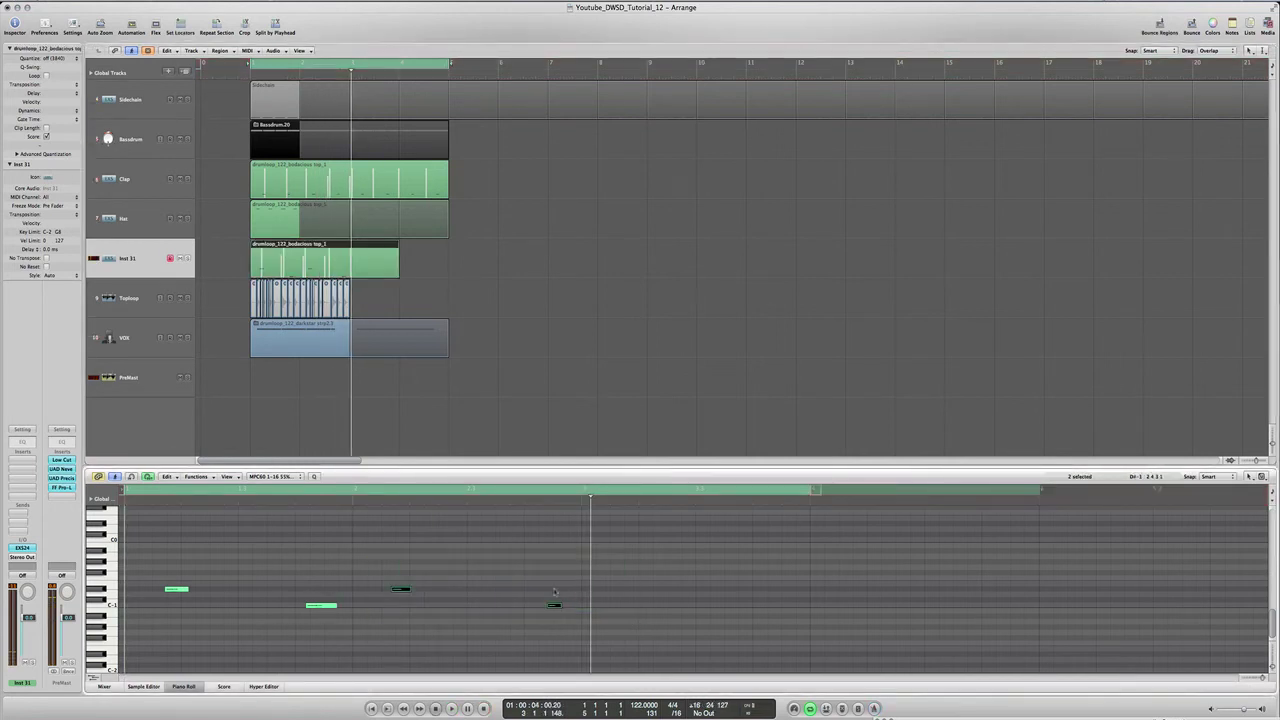
pyautogui.moveTo(410, 575); pyautogui.dragTo(182, 655)
pyautogui.moveTo(177, 590); pyautogui.dragTo(463, 591)
pyautogui.press('space')
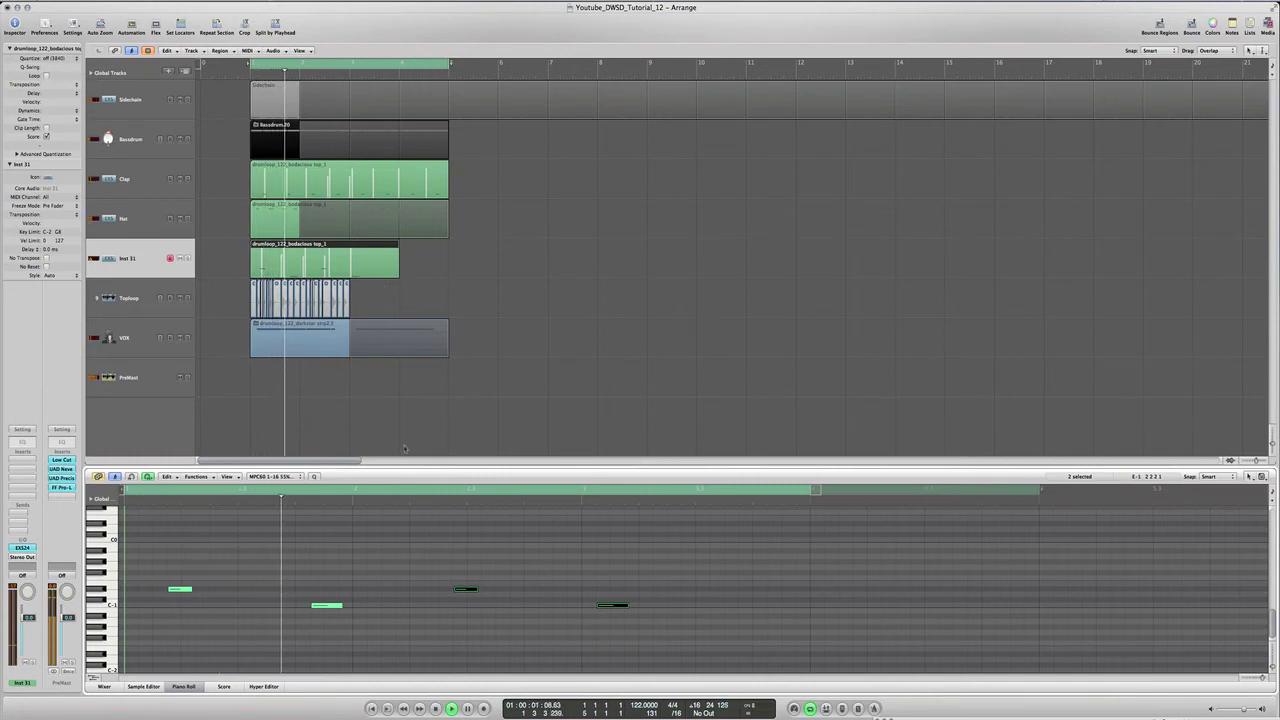
pyautogui.moveTo(467, 590); pyautogui.dragTo(410, 590)
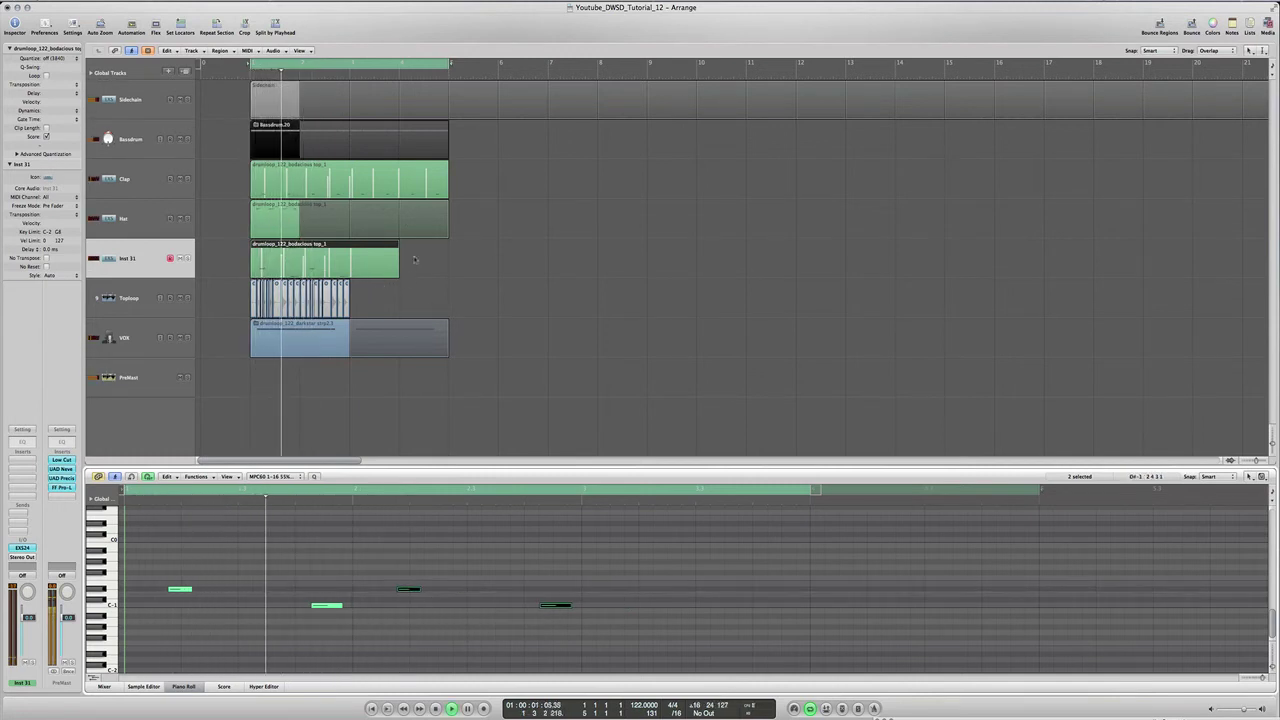
# Step: Shorten the new percussion region to two bars and loop it to bar 5
pyautogui.moveTo(397, 274); pyautogui.dragTo(349, 277)
pyautogui.press('l')
pyautogui.press('l')
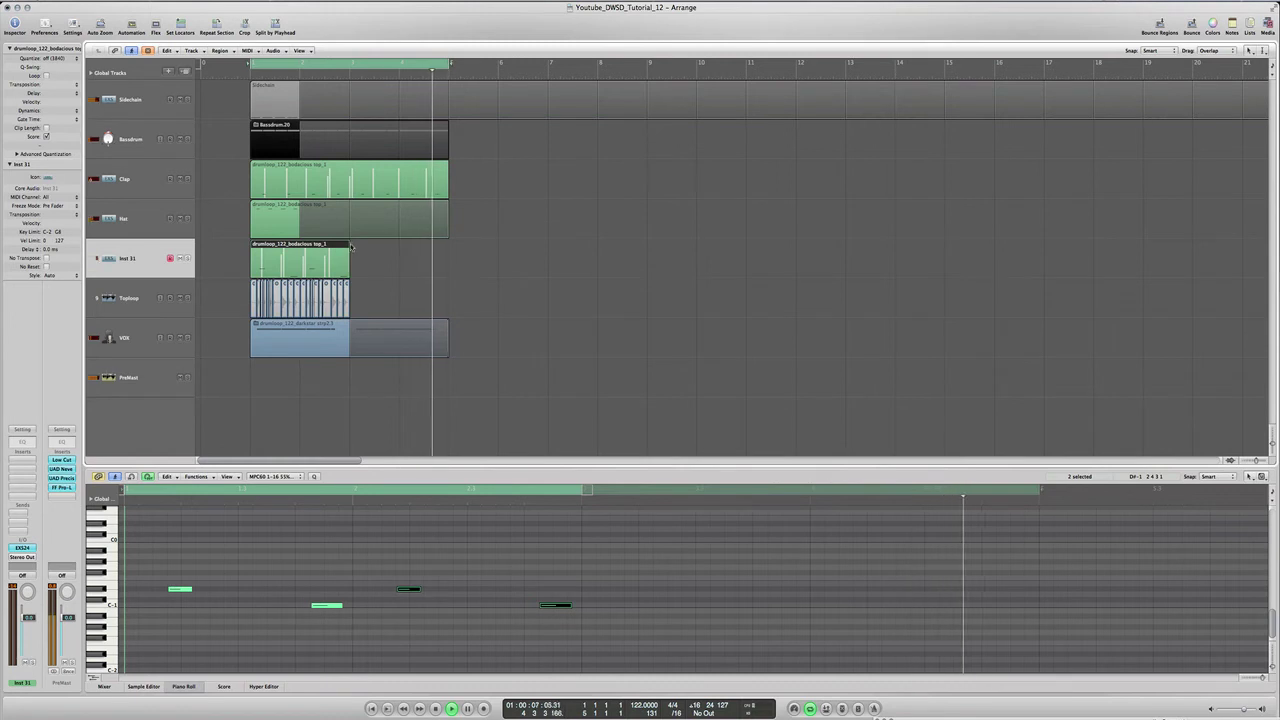
pyautogui.moveTo(347, 262); pyautogui.dragTo(448, 252)
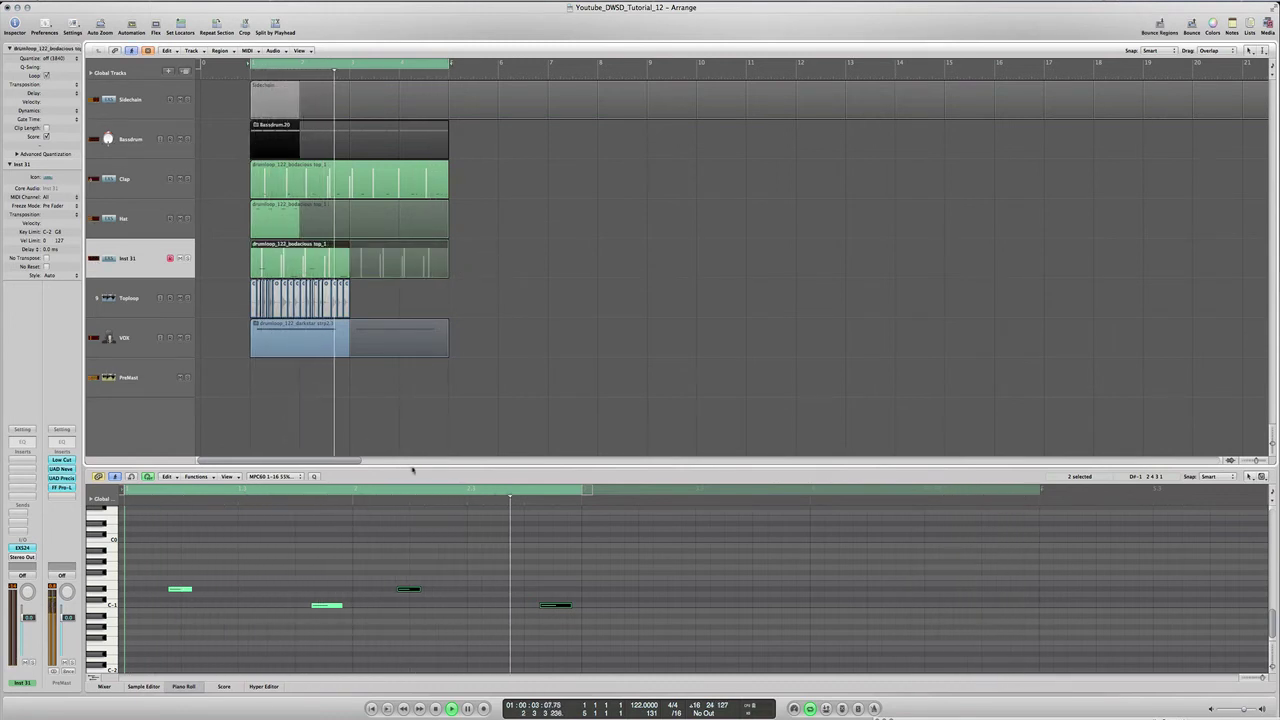
# Step: Raise the velocity of the two upper percussion notes and of the two C-1 notes
pyautogui.click(584, 588)
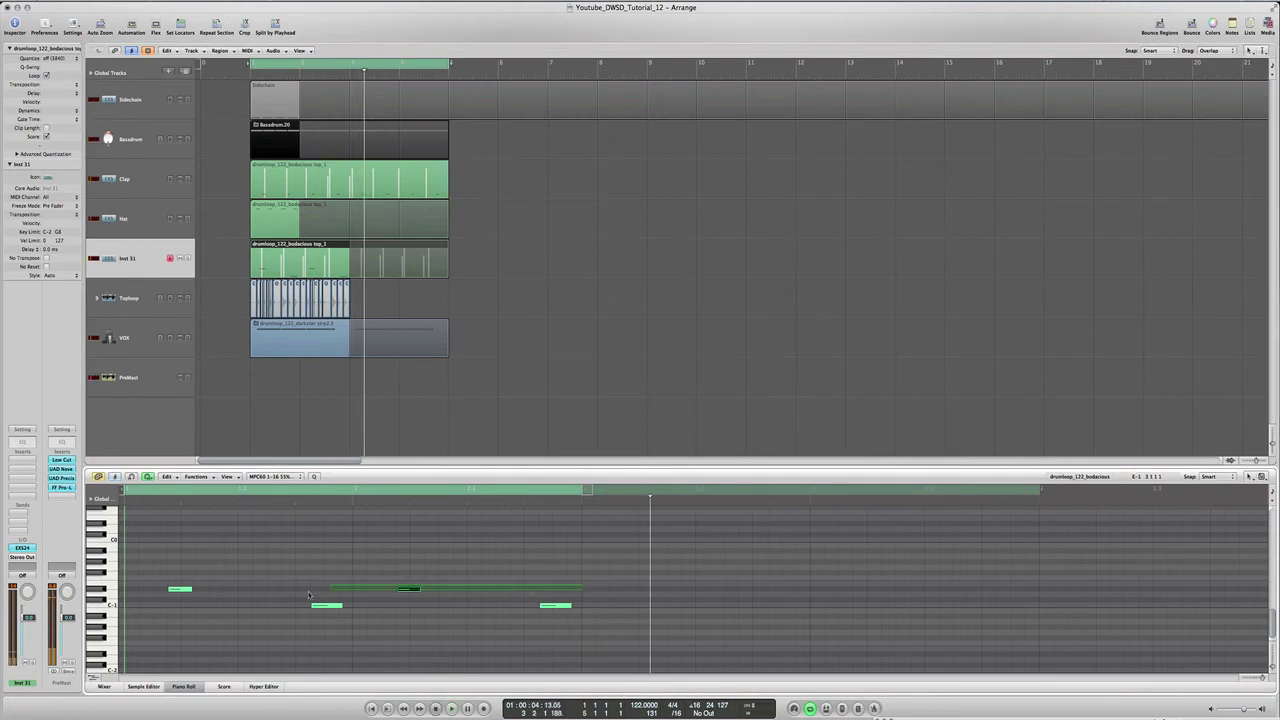
pyautogui.click(172, 595)
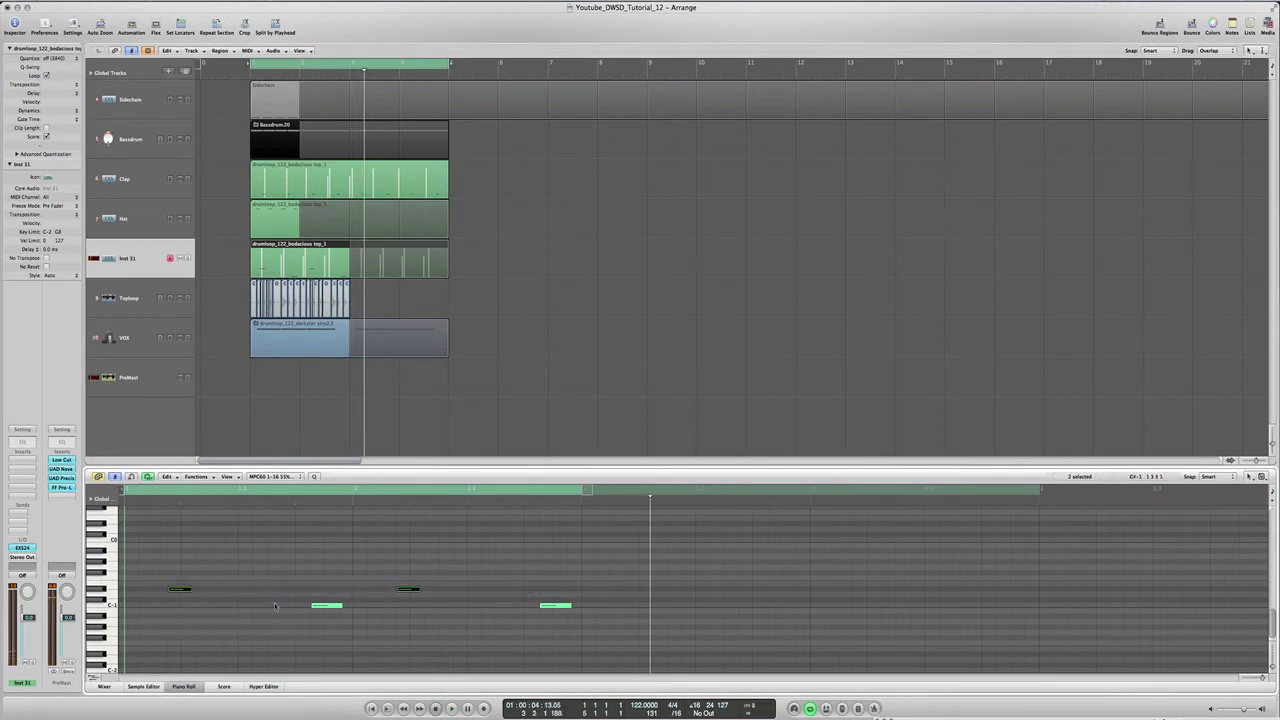
pyautogui.click(566, 608)
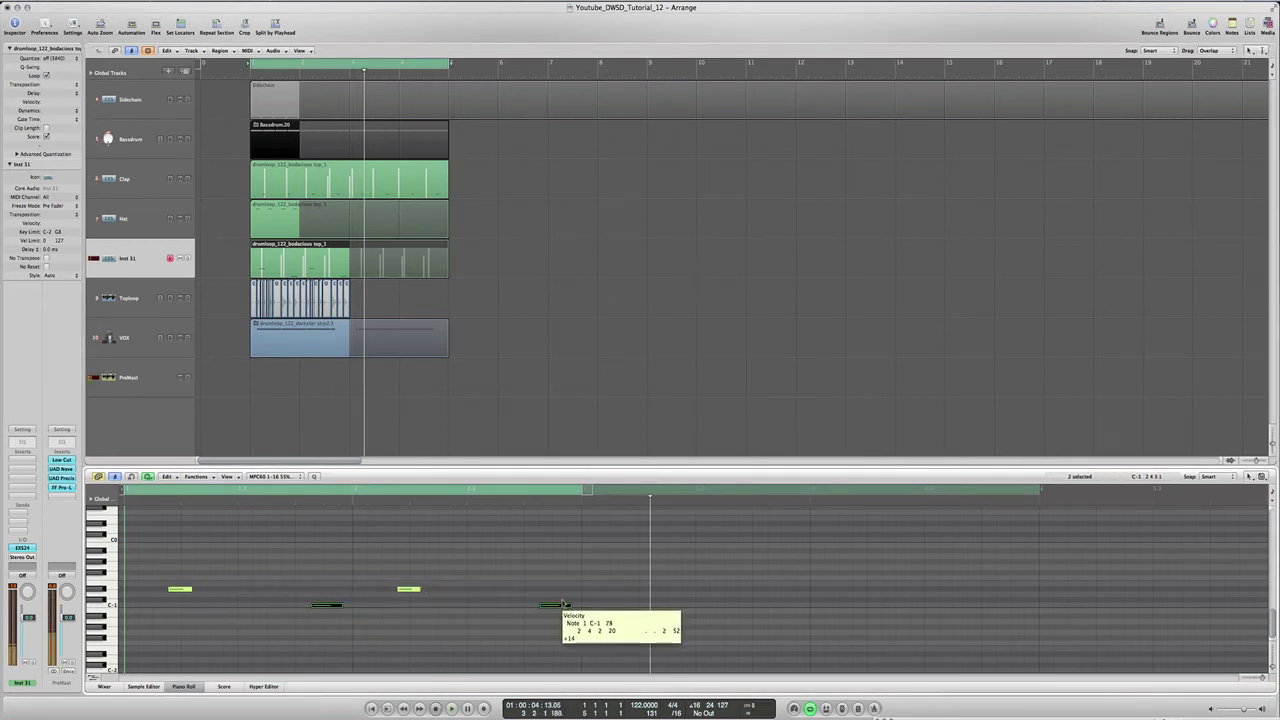
# Step: Raise the velocity of all four notes in the Hat region
pyautogui.click(273, 226)
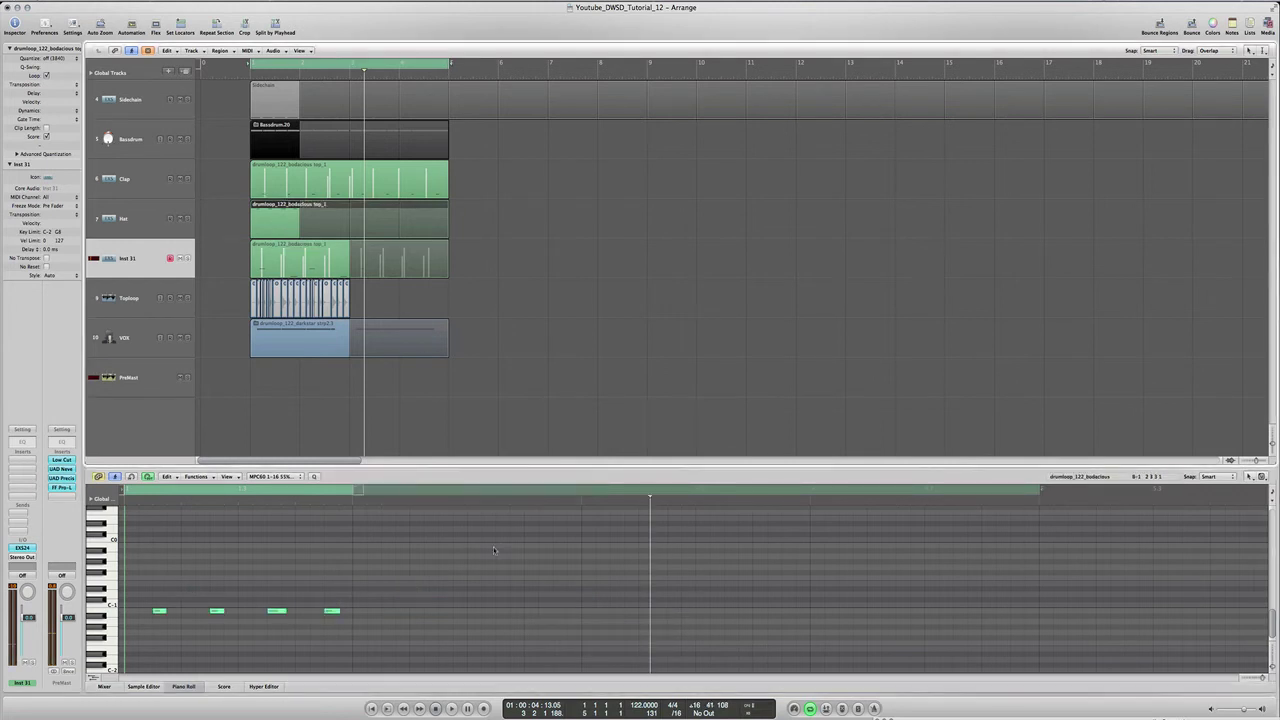
pyautogui.moveTo(475, 560); pyautogui.dragTo(169, 640)
pyautogui.click(153, 618)
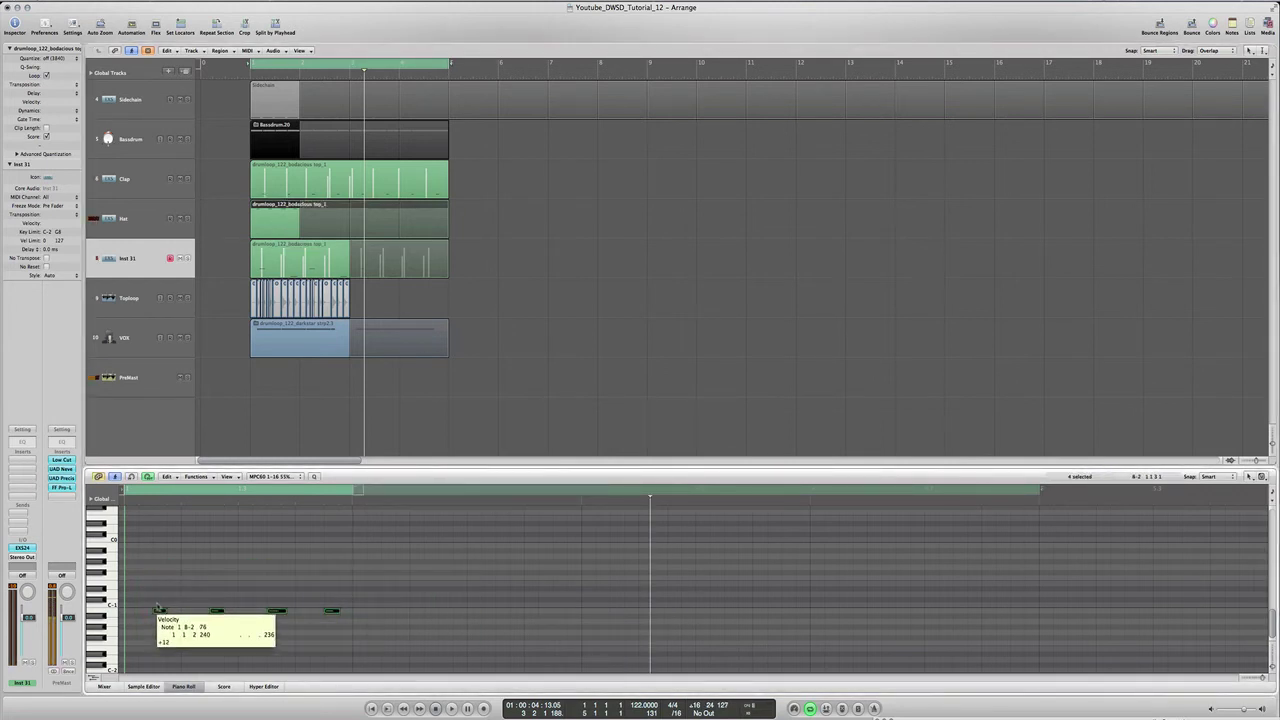
# Step: Raise the velocity of all eight notes in the Clap region and start playback
pyautogui.click(282, 181)
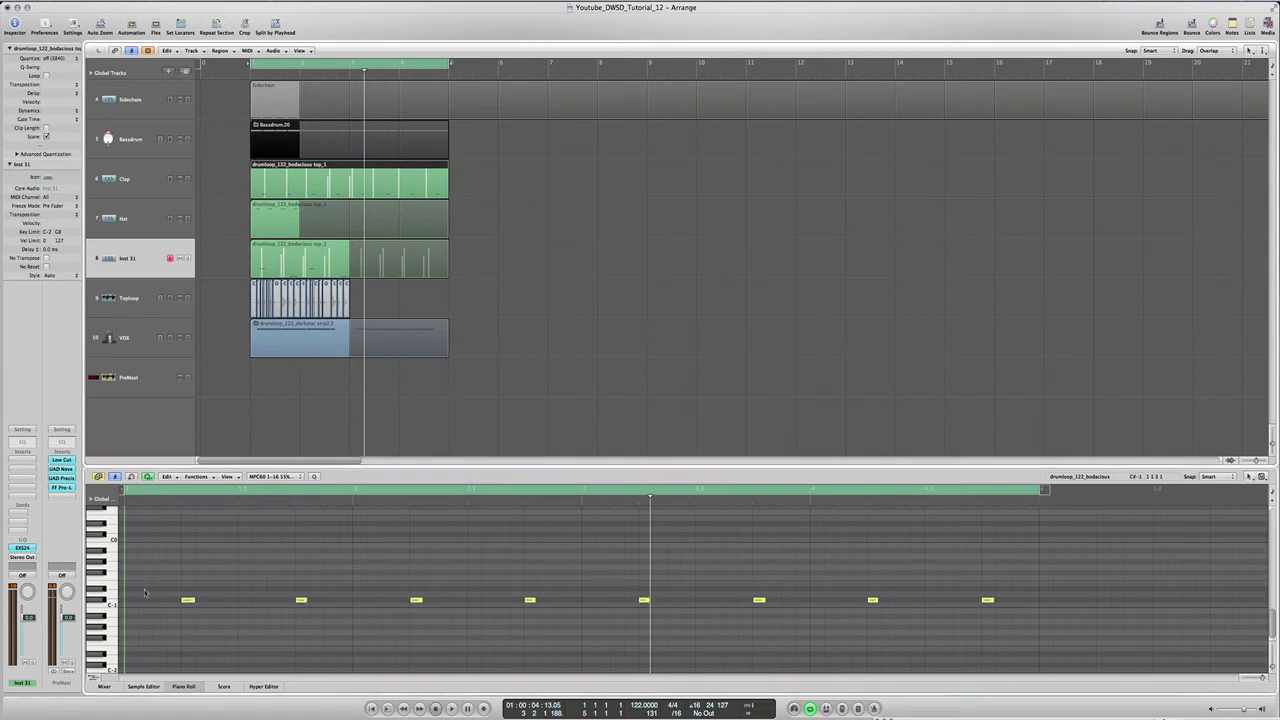
pyautogui.moveTo(144, 586); pyautogui.dragTo(1110, 618)
pyautogui.moveTo(990, 602); pyautogui.dragTo(991, 602)
pyautogui.press('space')
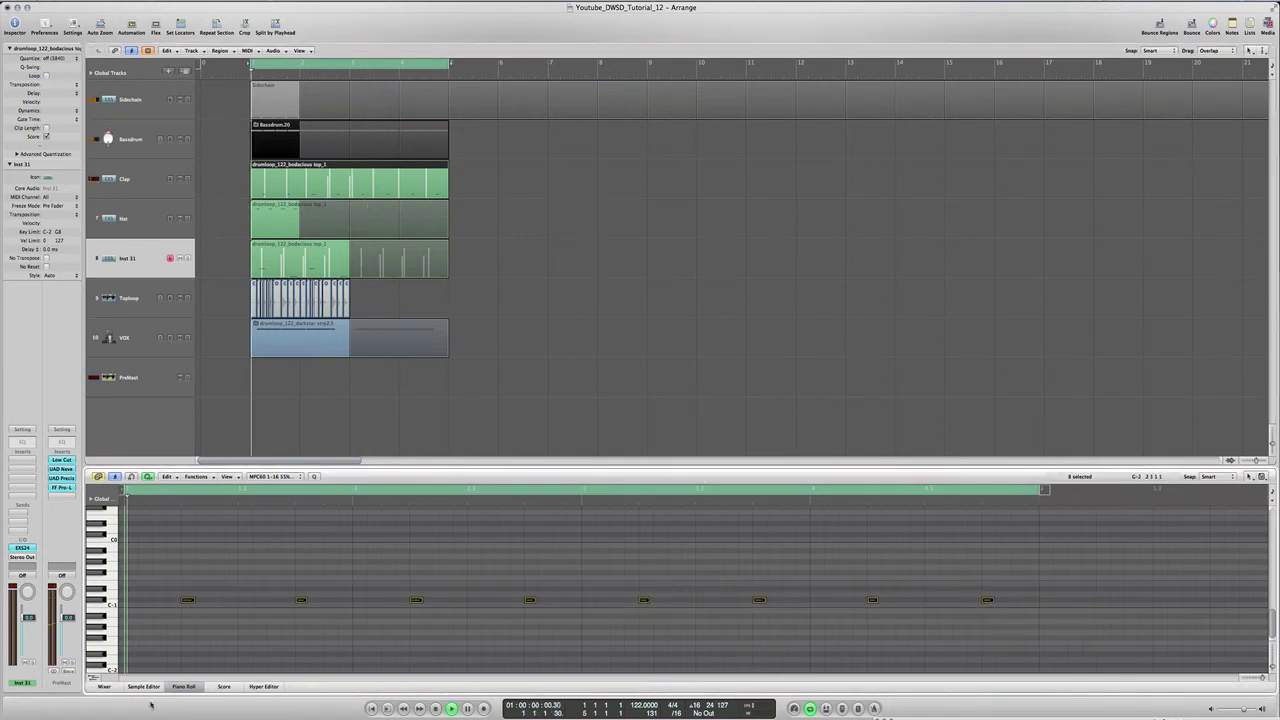
# Step: Solo the Clap channel, add a send to Bus 9 (Reverb 1-drums) at about -25 dB and unsolo it
pyautogui.click(104, 686)
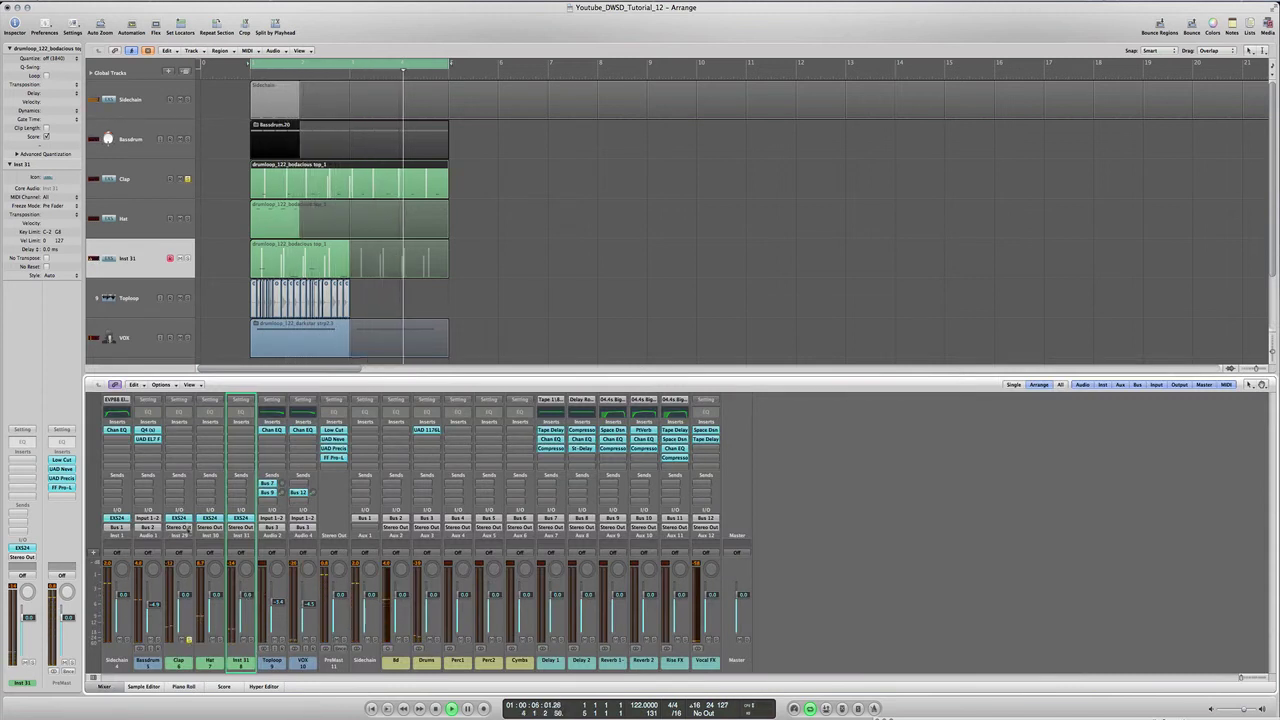
pyautogui.click(178, 494)
pyautogui.click(178, 494)
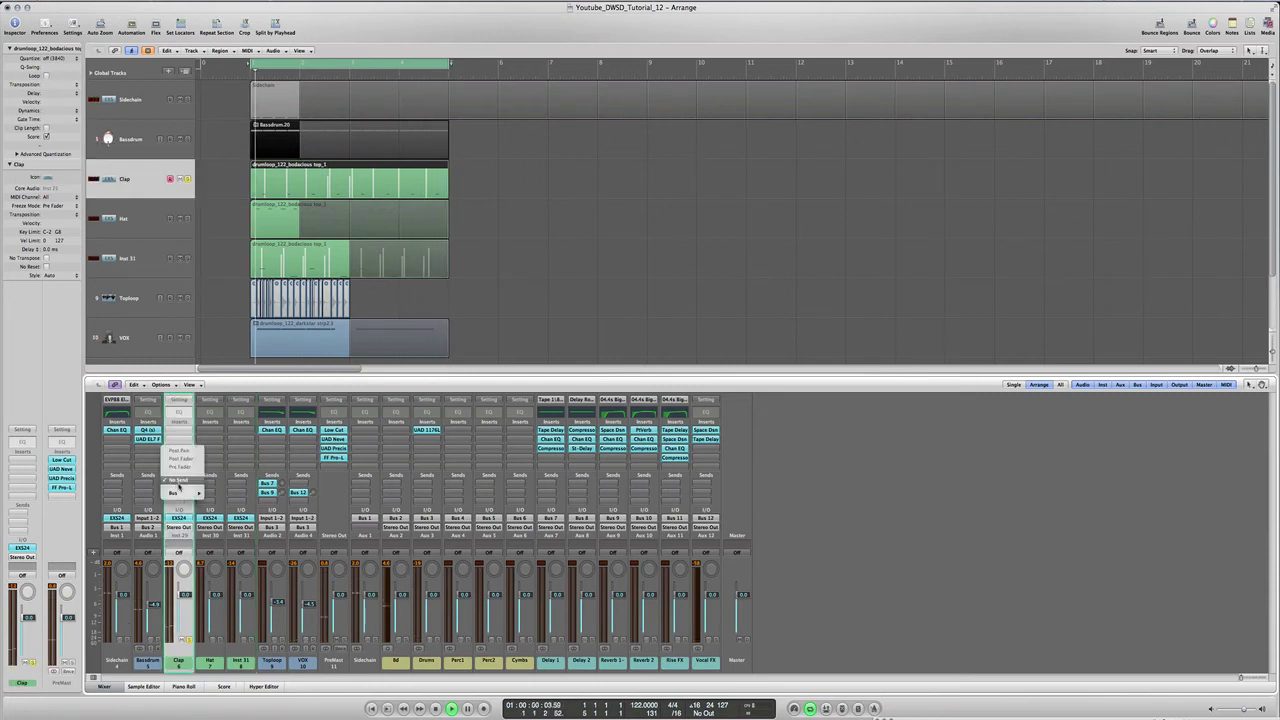
pyautogui.moveTo(177, 502)
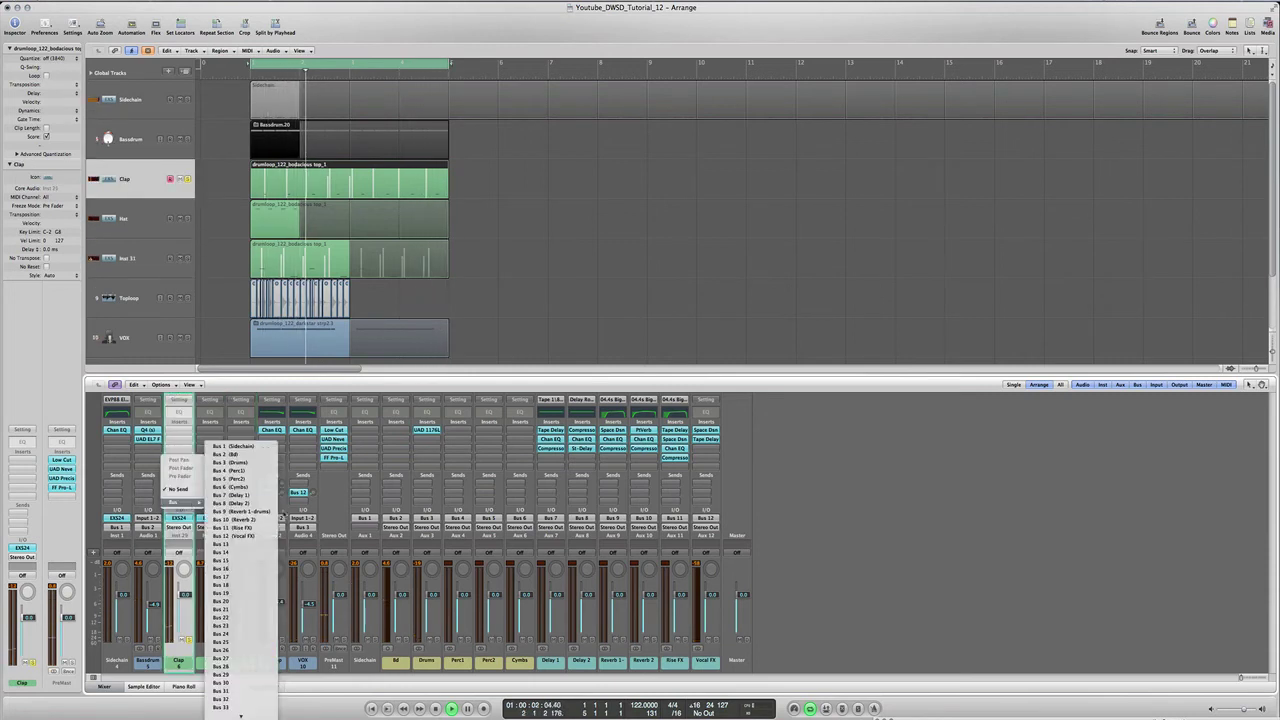
pyautogui.click(216, 513)
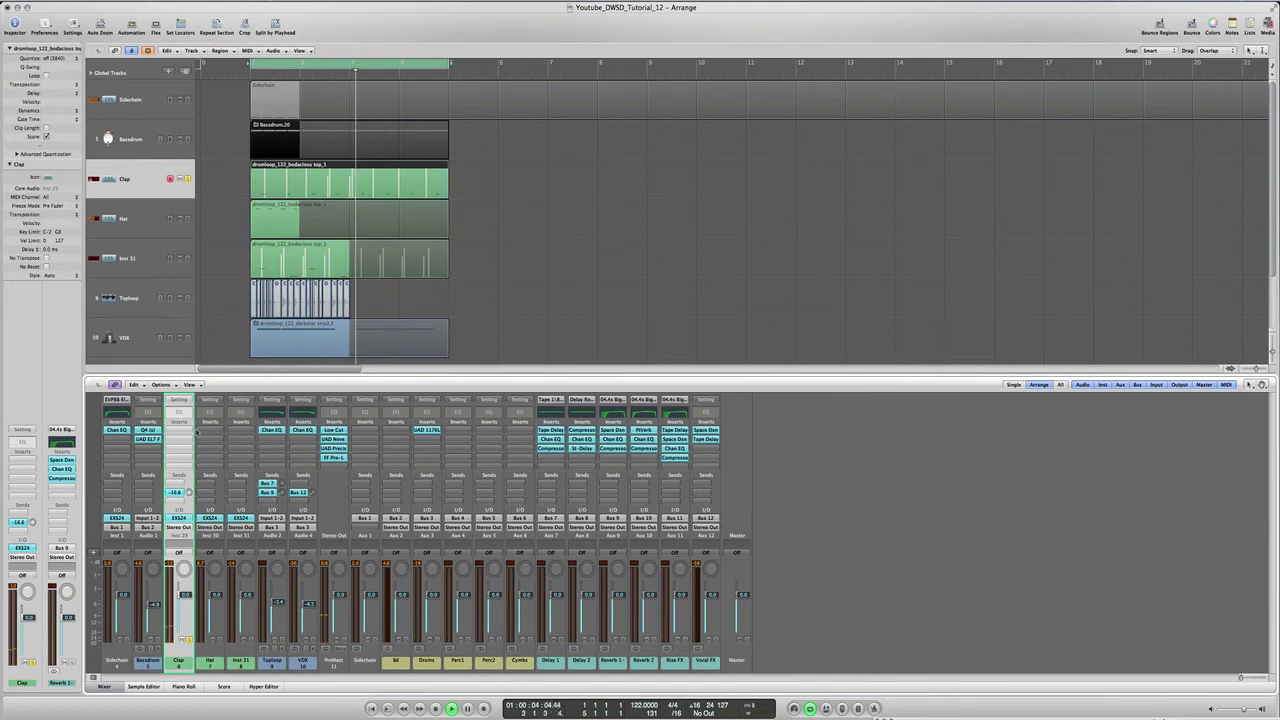
pyautogui.scroll(-5, 188, 494)
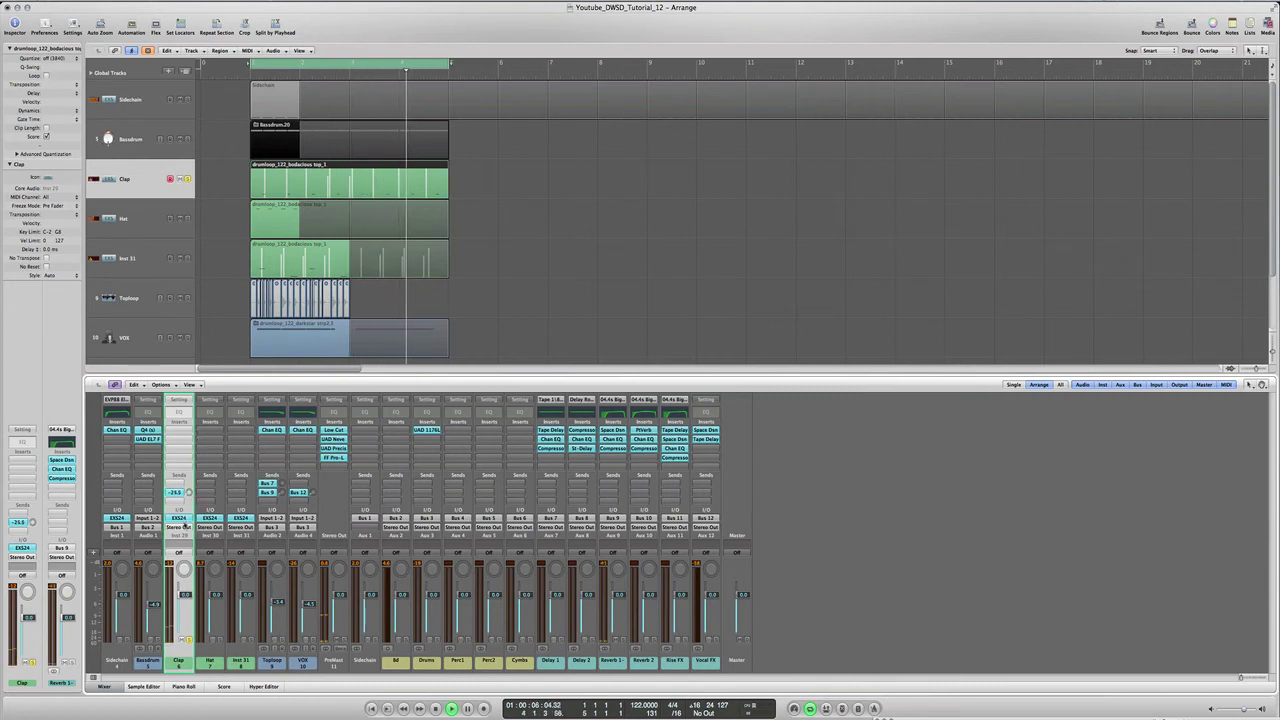
pyautogui.click(189, 639)
# Step: Compare the mix with the Hat channel muted and soloed, and lower its fader to about -3 dB
pyautogui.click(213, 640)
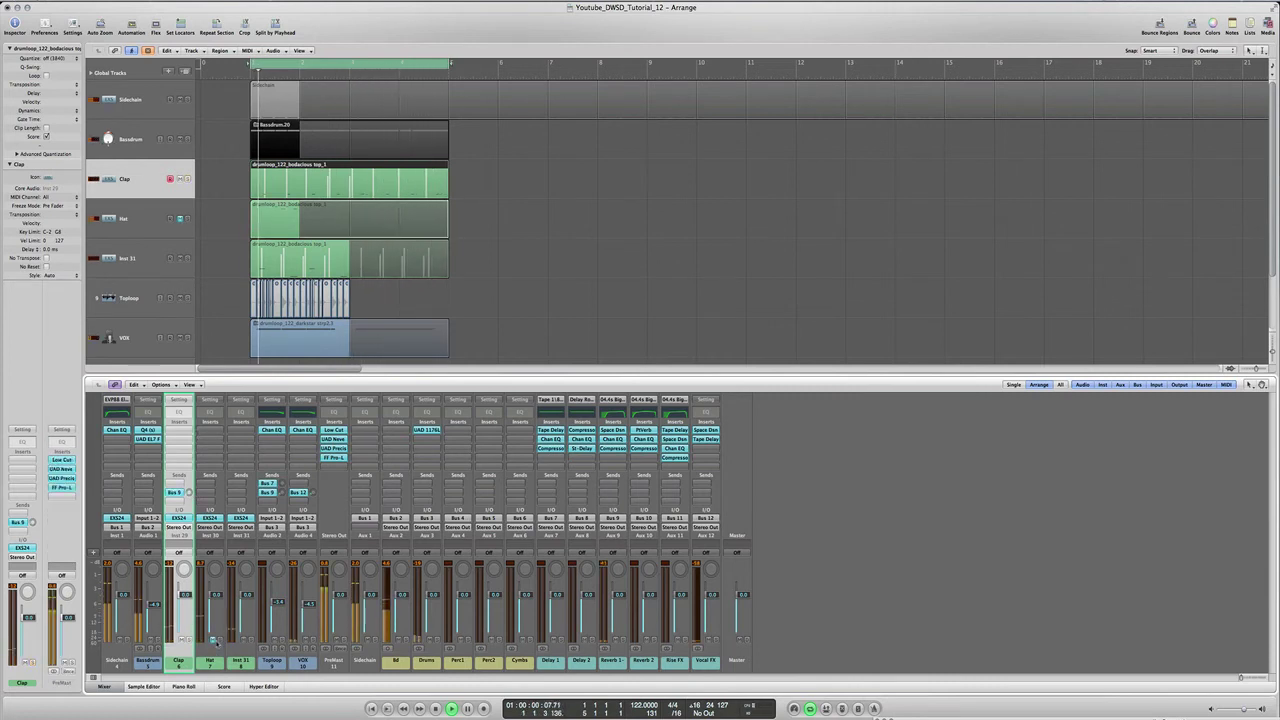
pyautogui.click(214, 641)
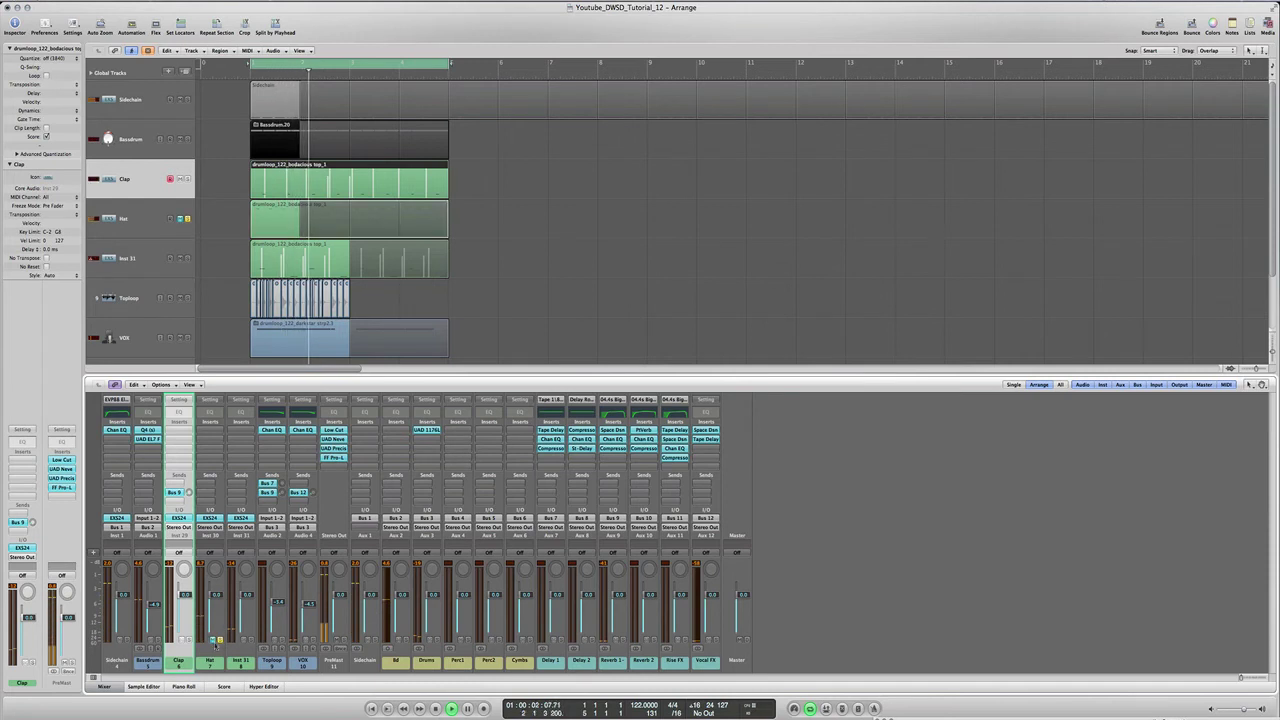
pyautogui.click(213, 641)
pyautogui.click(220, 640)
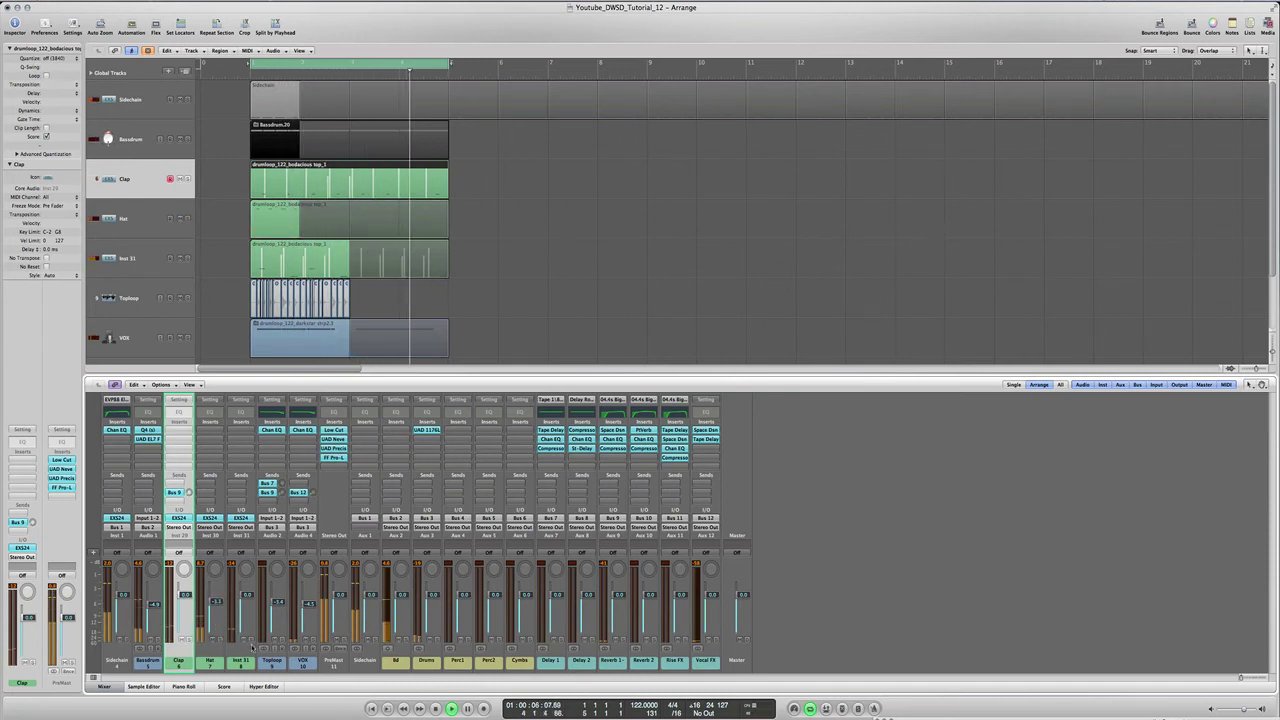
pyautogui.click(248, 551)
pyautogui.click(248, 551)
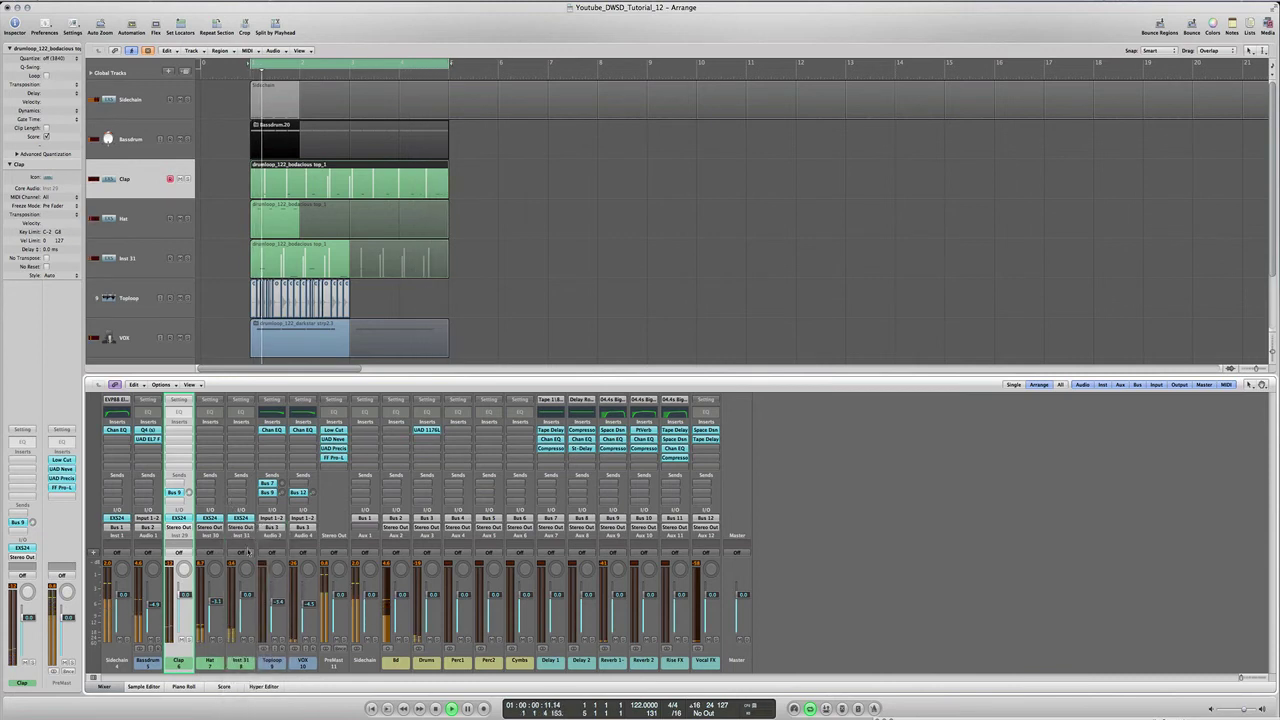
# Step: Solo the new percussion sampler track and rename it Snr_Rim
pyautogui.click(140, 262)
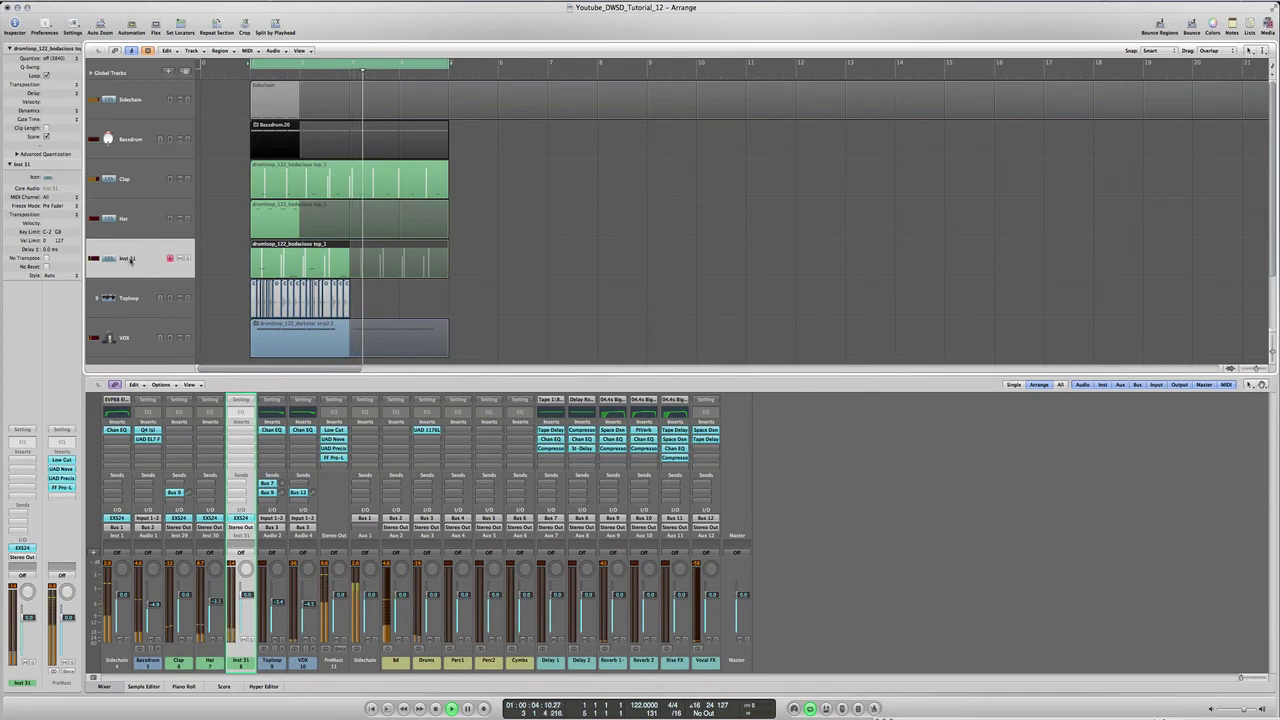
pyautogui.doubleClick(130, 260)
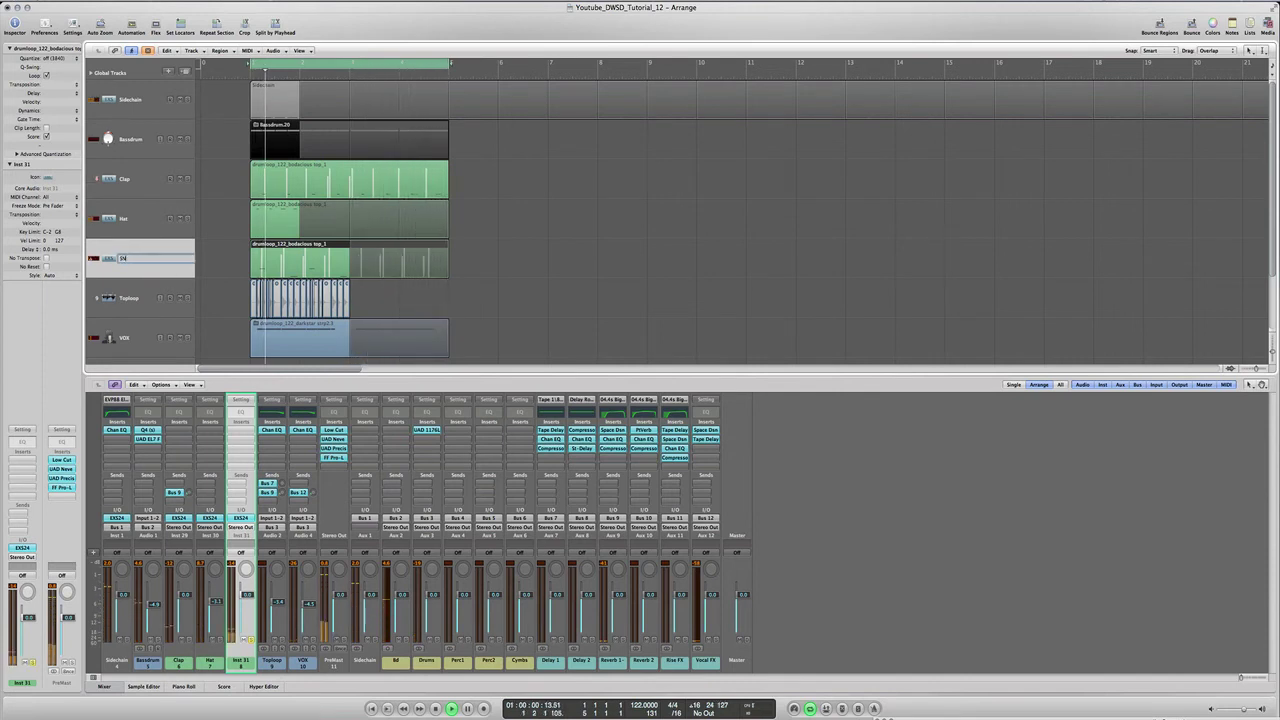
pyautogui.write('Snr_Rim')
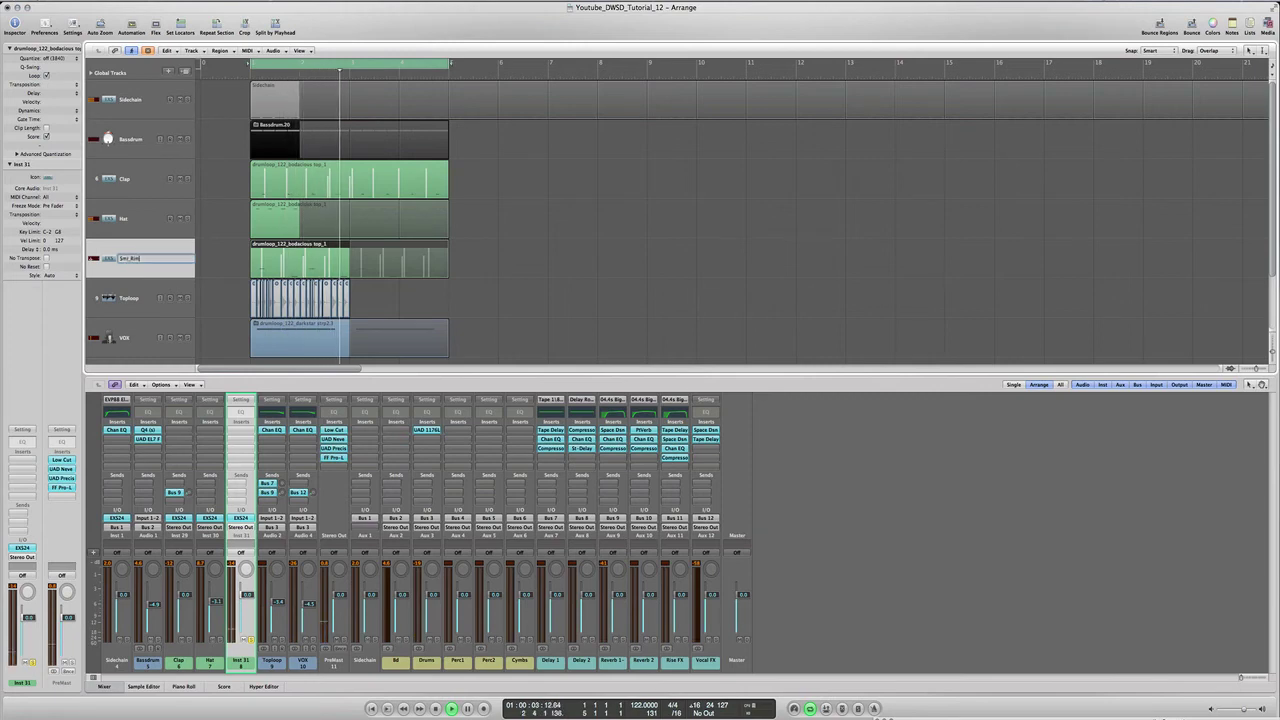
pyautogui.press('Return')
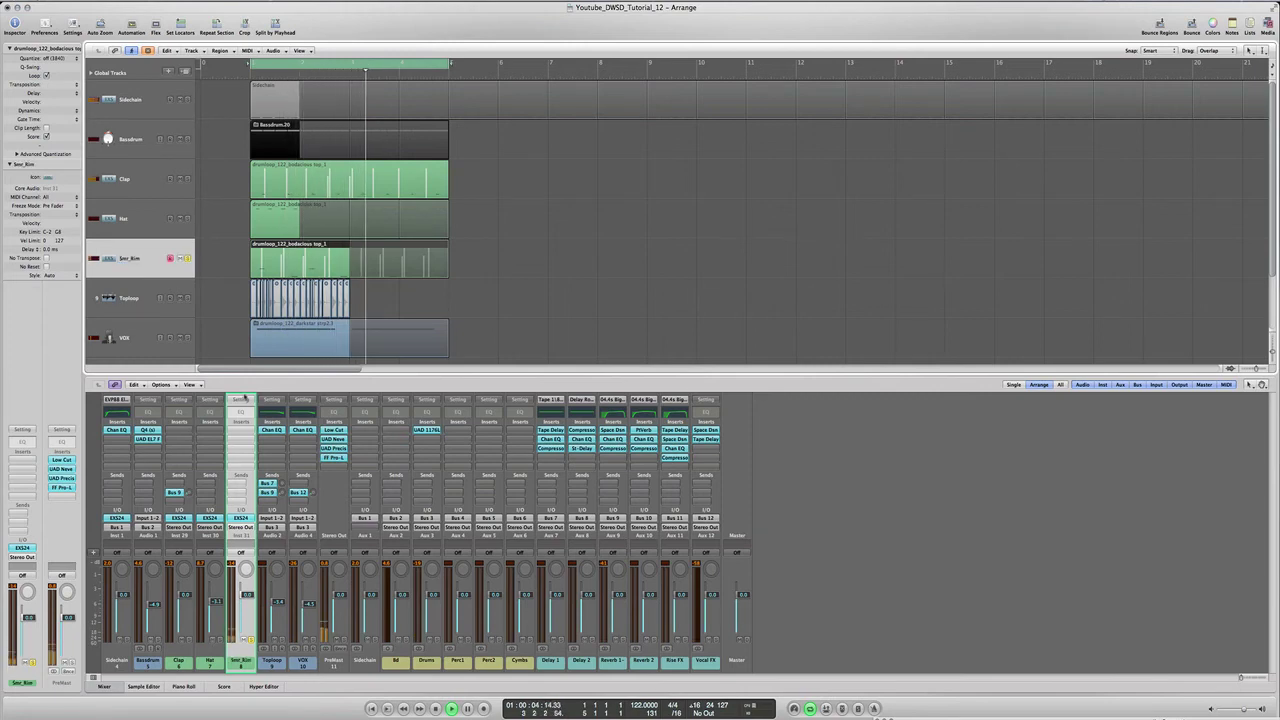
# Step: Raise the envelope 2 decay slightly in the Snr_Rim track's EXS24, place its window over the empty arrange area and stop playback
pyautogui.click(241, 518)
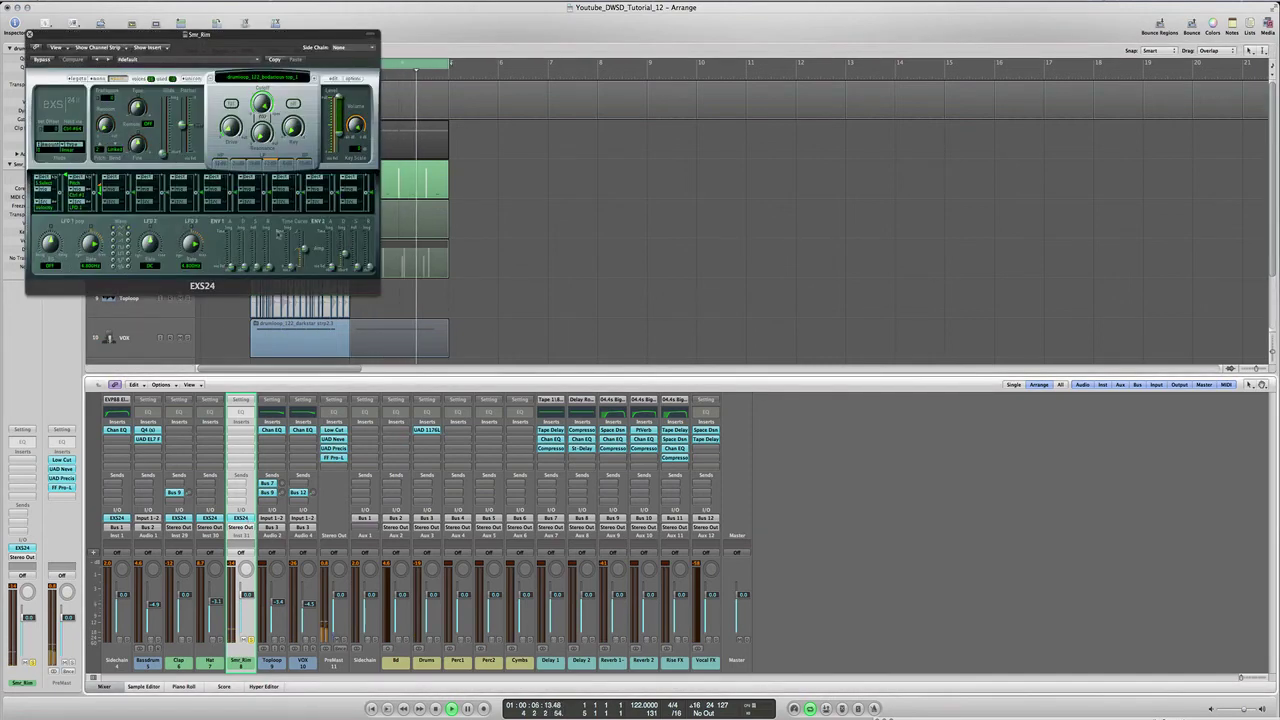
pyautogui.moveTo(345, 253); pyautogui.dragTo(345, 249)
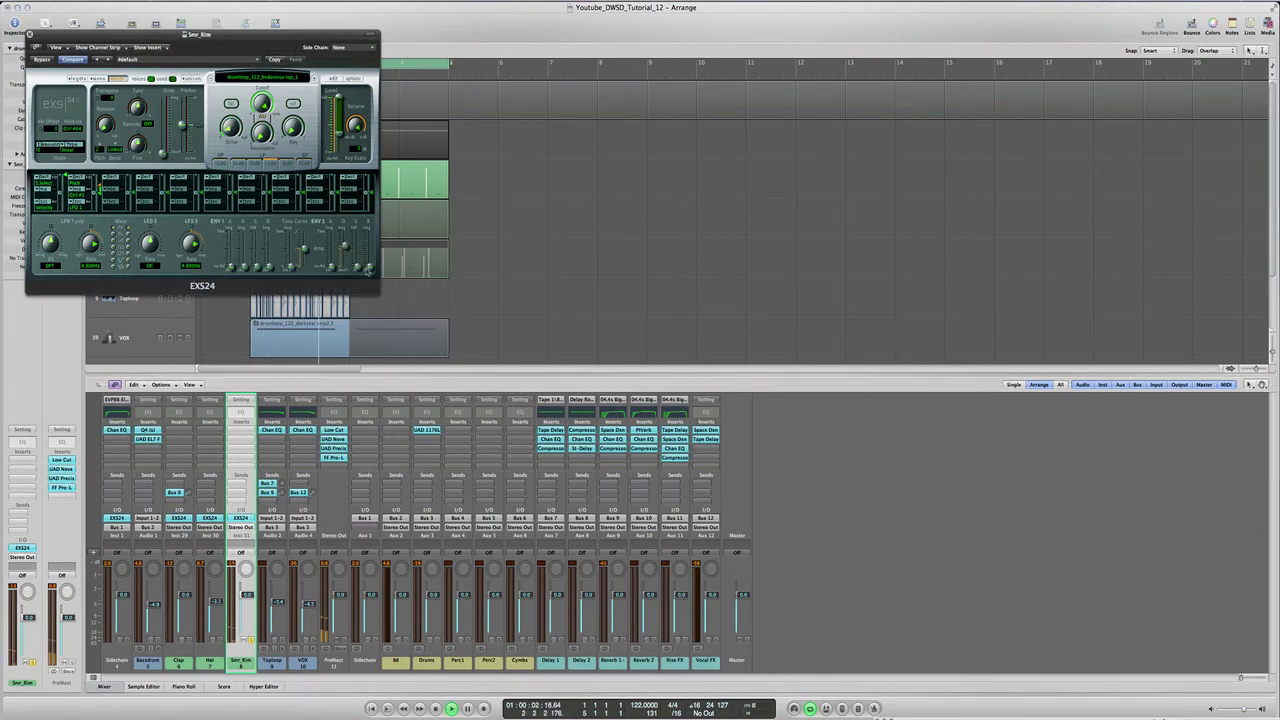
pyautogui.moveTo(92, 40); pyautogui.dragTo(697, 121)
pyautogui.press('space')
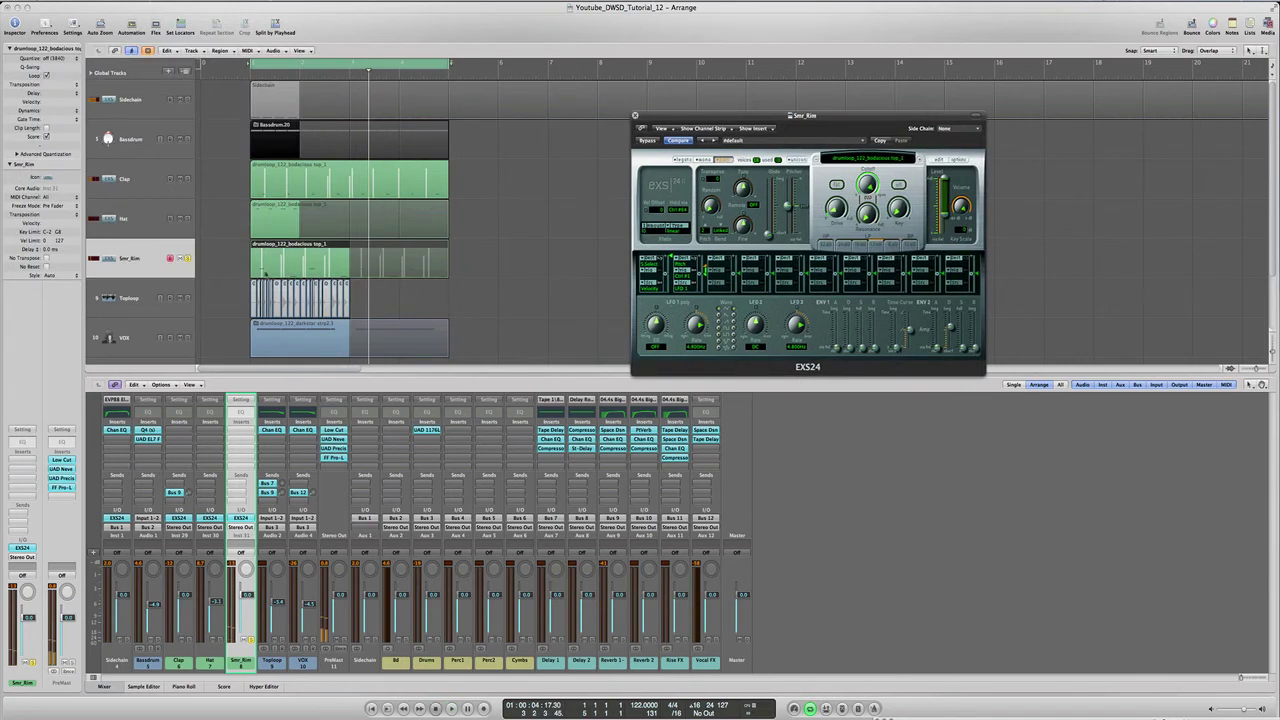
# Step: Open the Snr_Rim region's notes, shorten both C-1 notes and raise their velocity
pyautogui.doubleClick(286, 262)
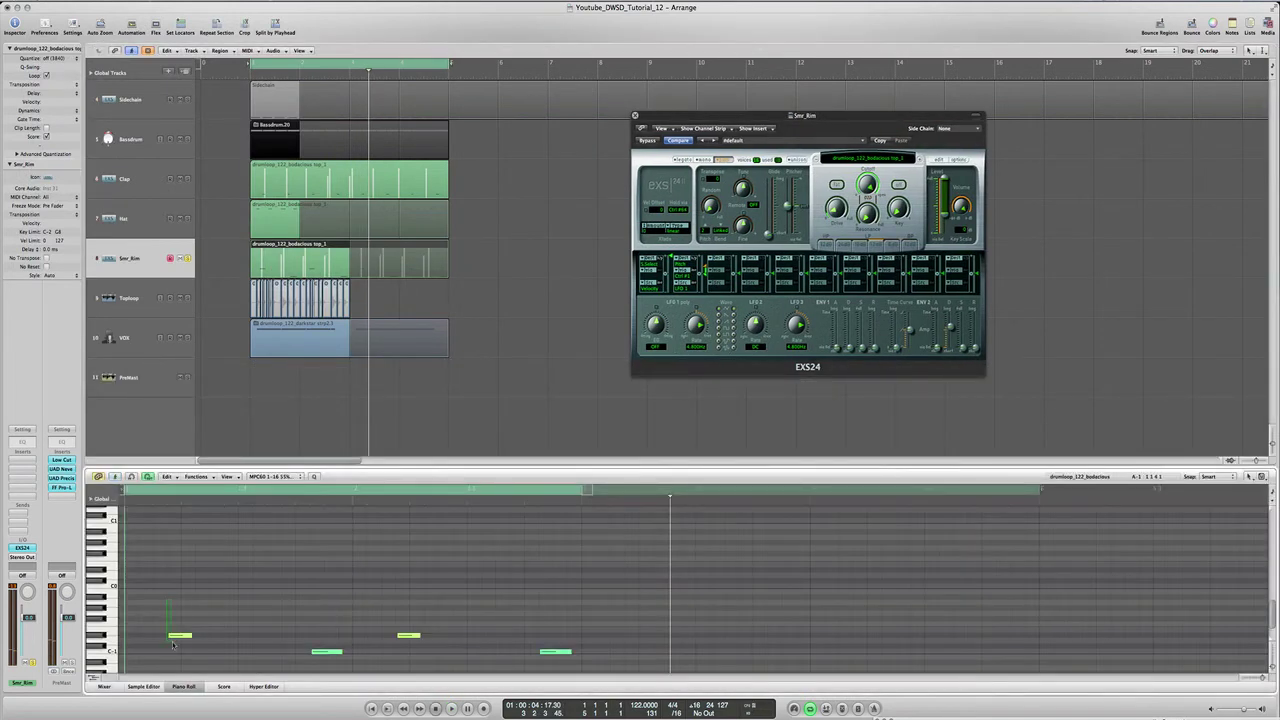
pyautogui.moveTo(565, 653); pyautogui.dragTo(546, 653)
pyautogui.click(546, 651)
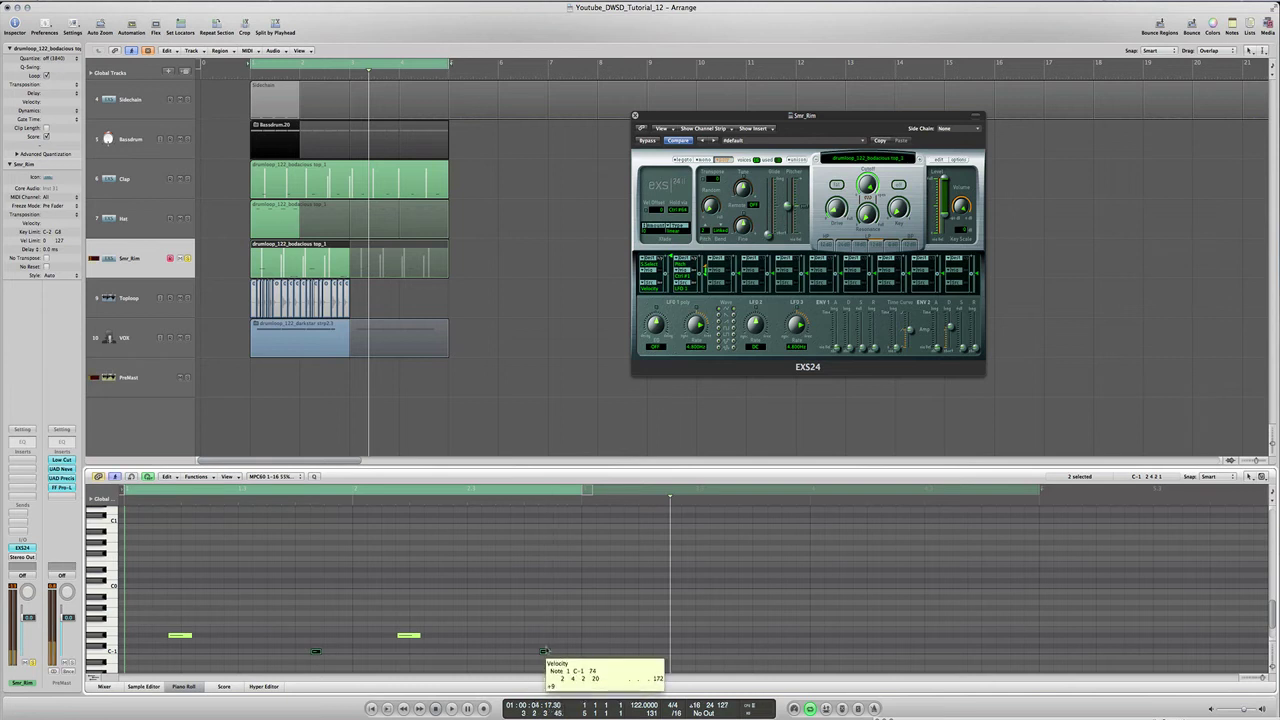
# Step: Play the loop, close the Snr_Rim EXS24 window and take the track out of solo to hear it in the full mix
pyautogui.press('space')
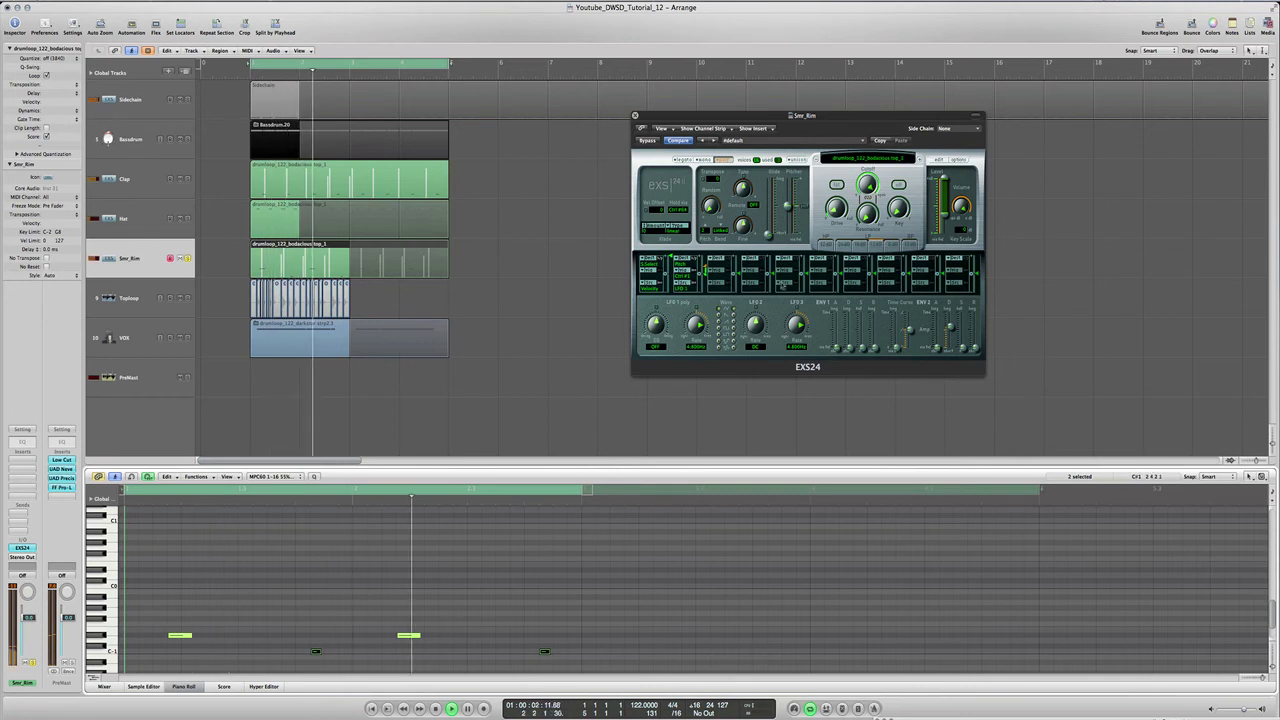
pyautogui.click(789, 261)
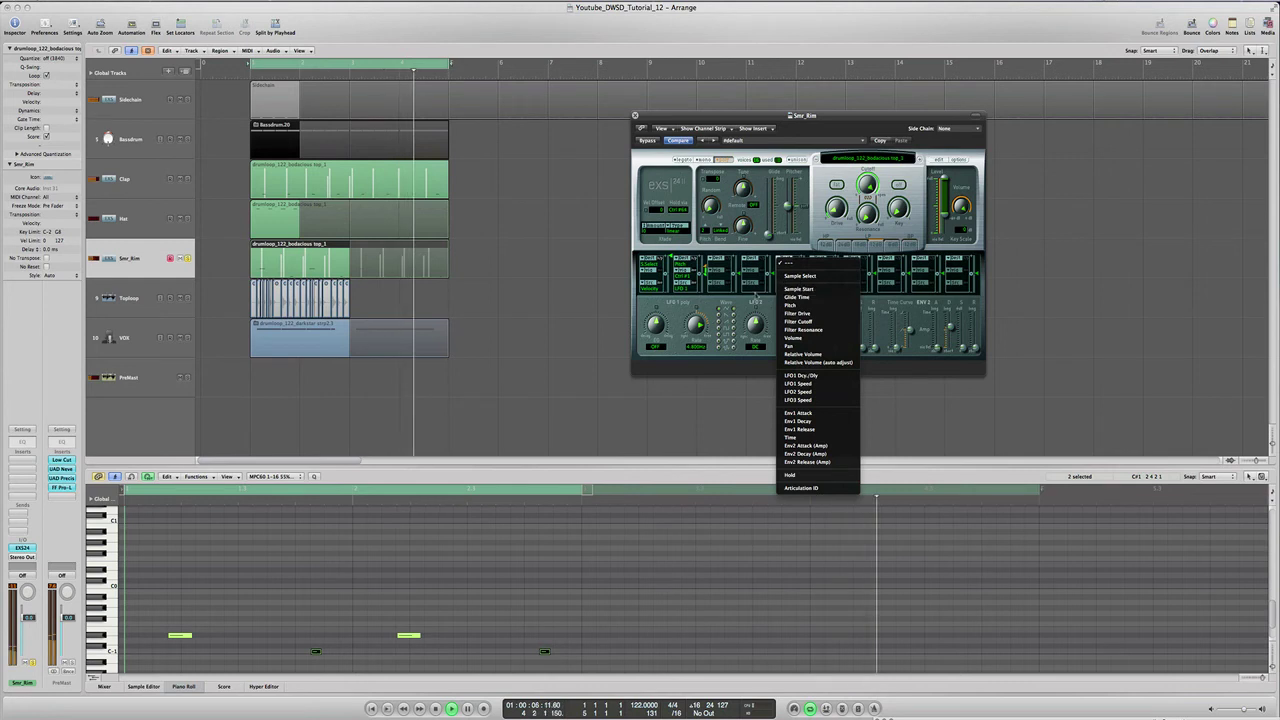
pyautogui.click(757, 299)
pyautogui.click(634, 115)
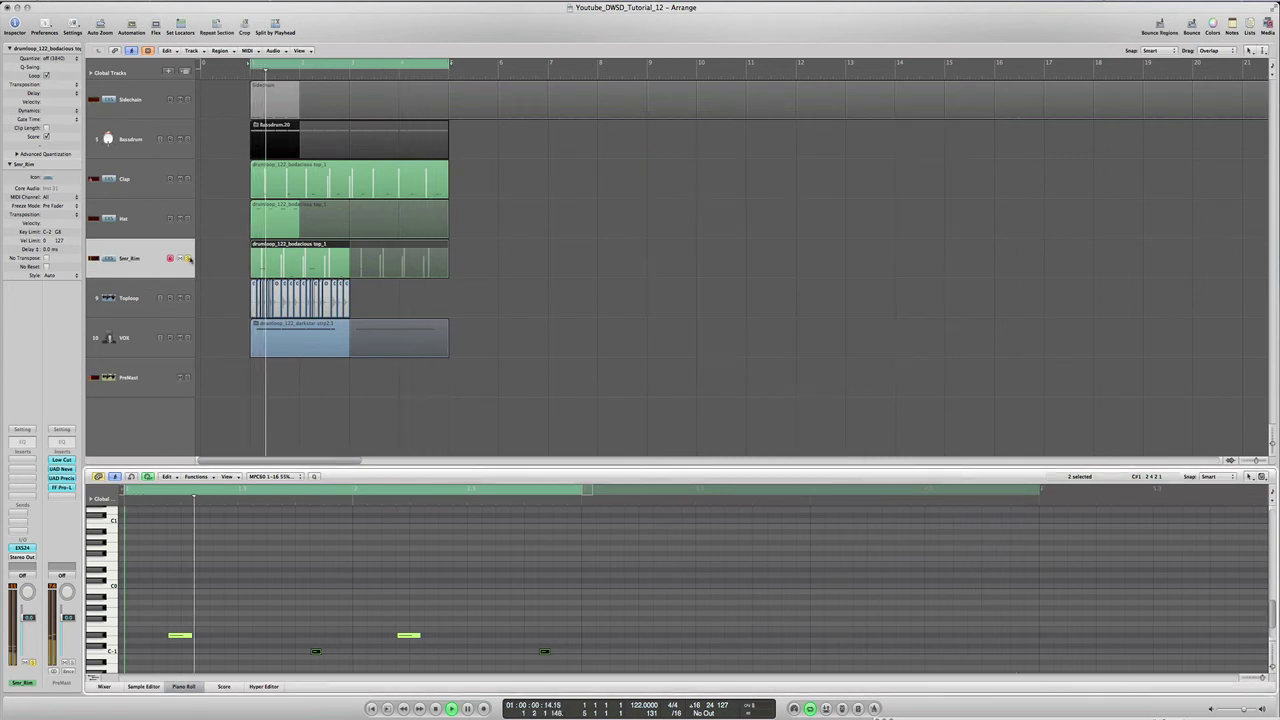
pyautogui.press('space')
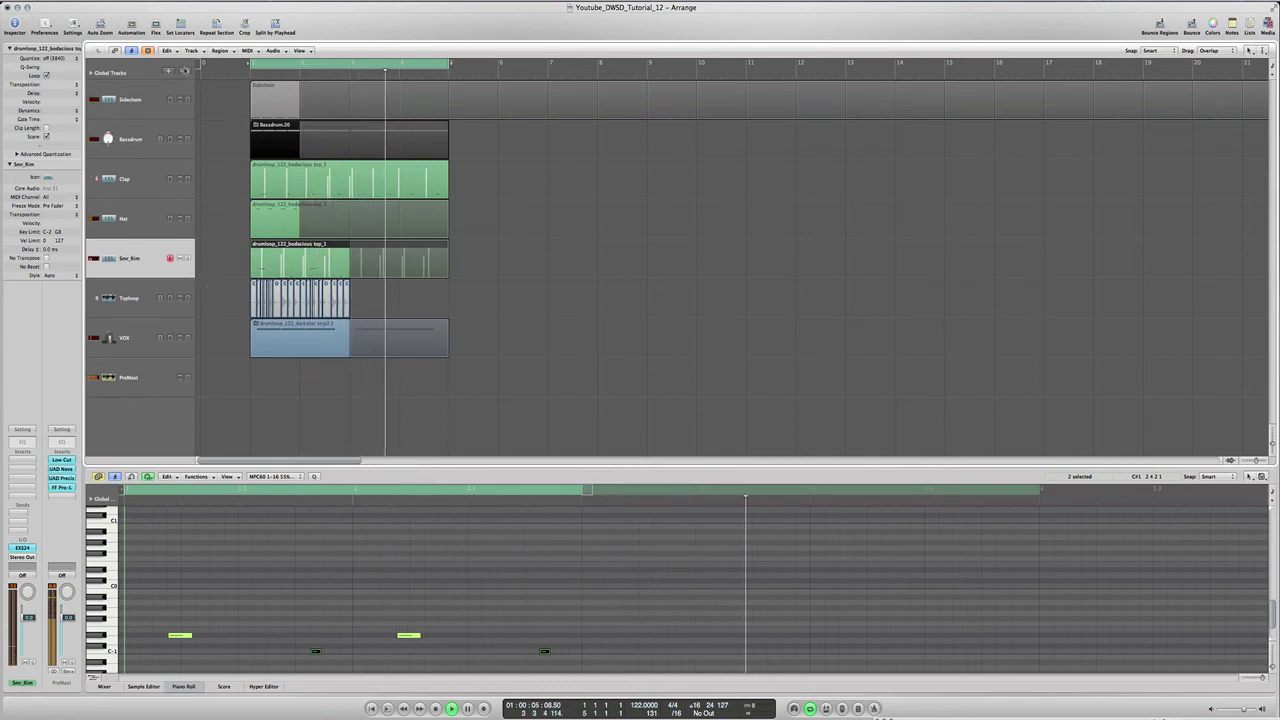
pyautogui.press('space')
# Step: Duplicate the Snr_Rim sampler track and, in the copy's EXS24, raise envelope 2 decay and set the filter cutoff to about 90%
pyautogui.click(184, 72)
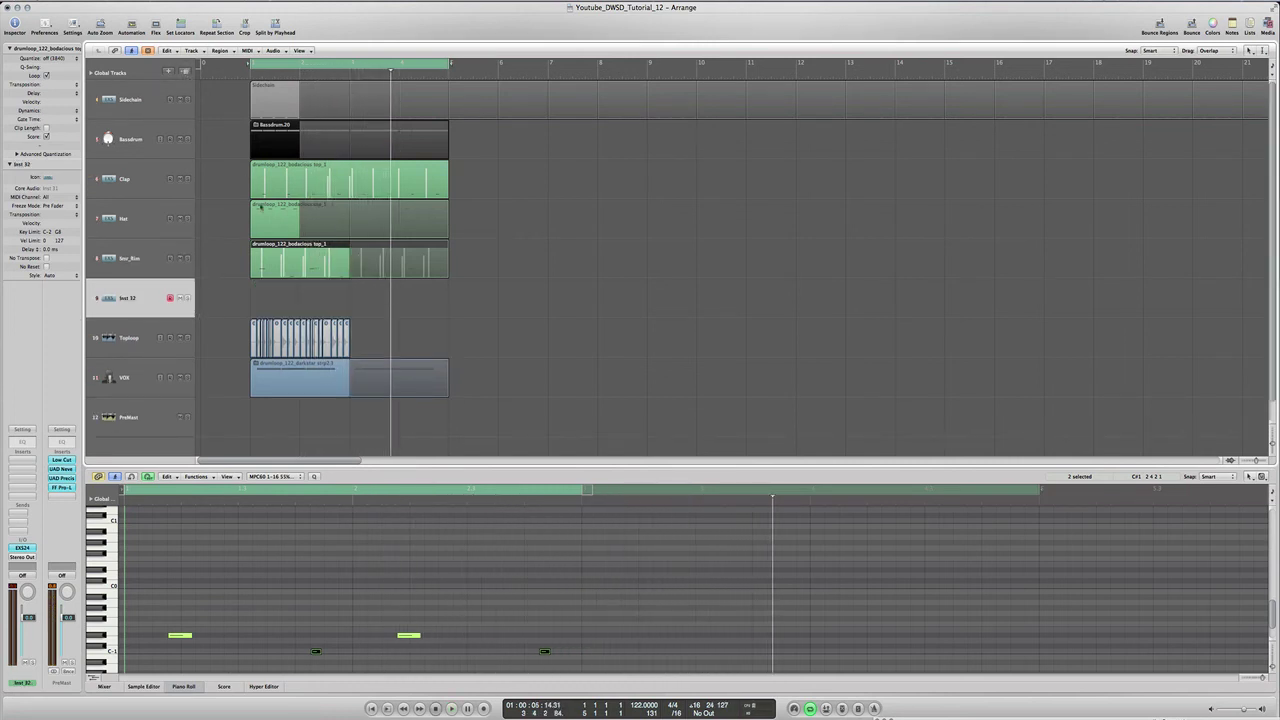
pyautogui.click(247, 296)
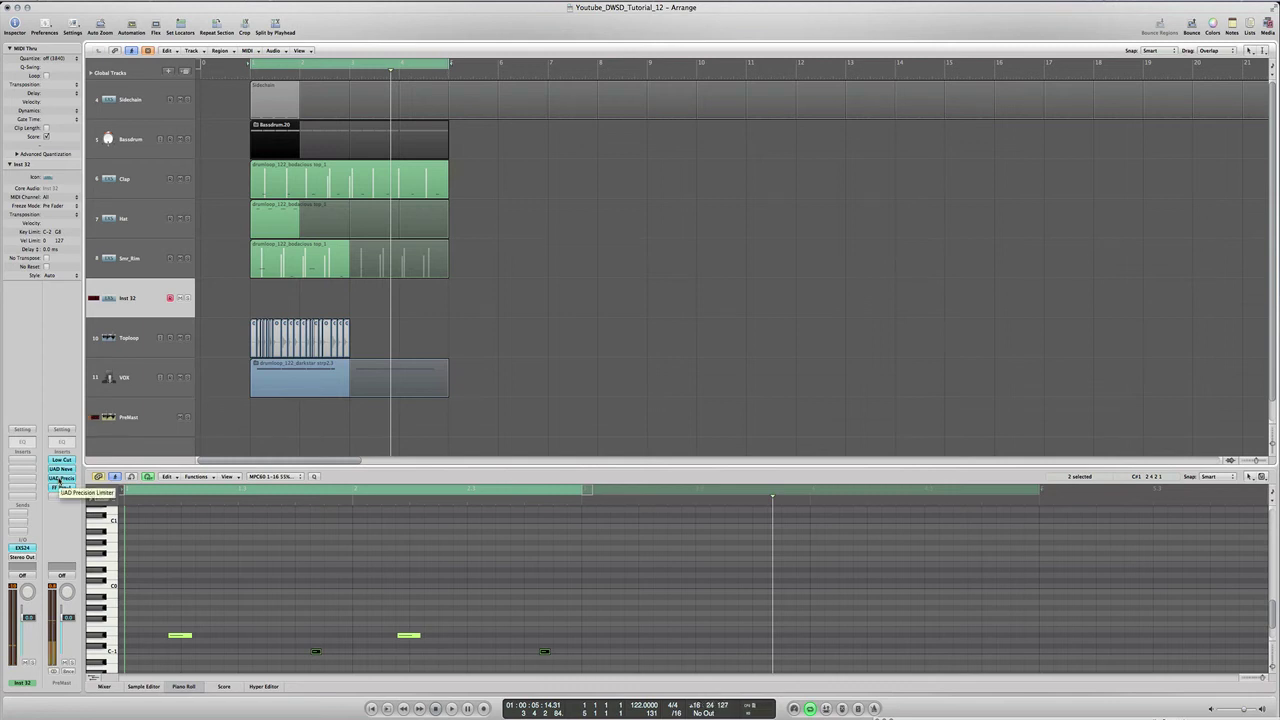
pyautogui.click(22, 548)
pyautogui.moveTo(346, 247); pyautogui.dragTo(347, 252)
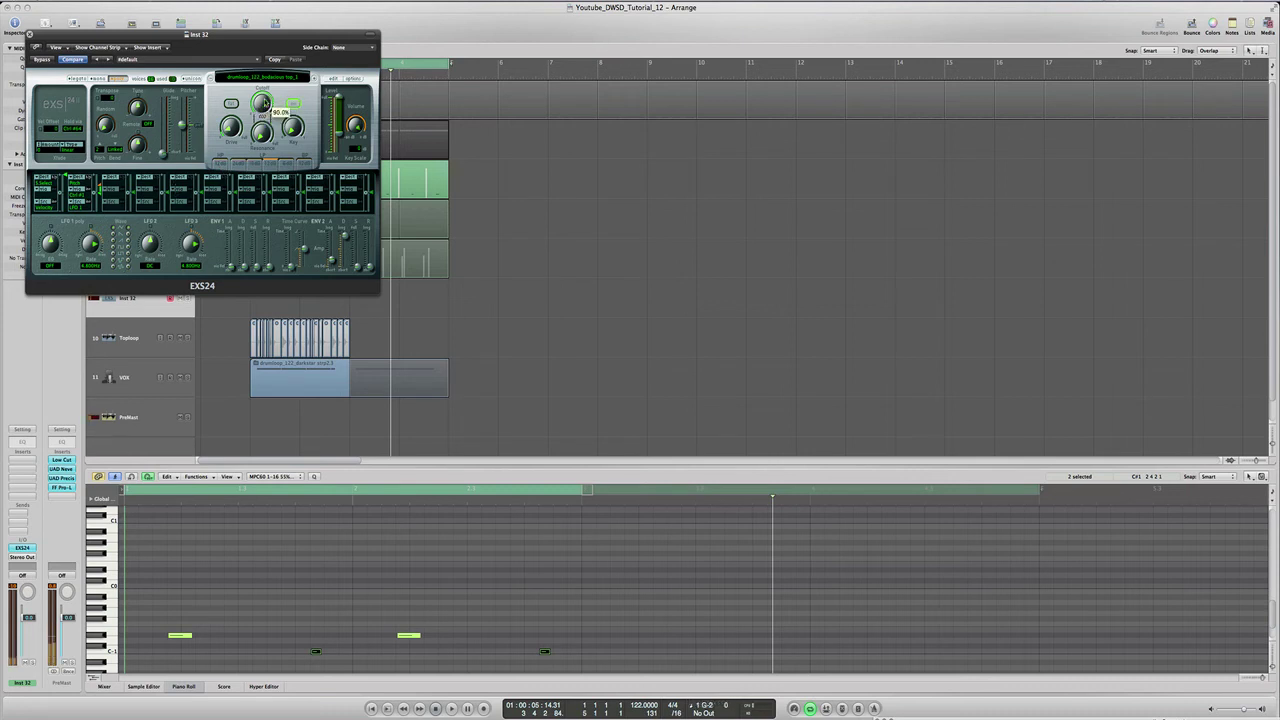
# Step: Route Env1 to Filter Cutoff in a free modulation slot of Inst 32's EXS24 and raise the envelope 1 decay
pyautogui.click(177, 190)
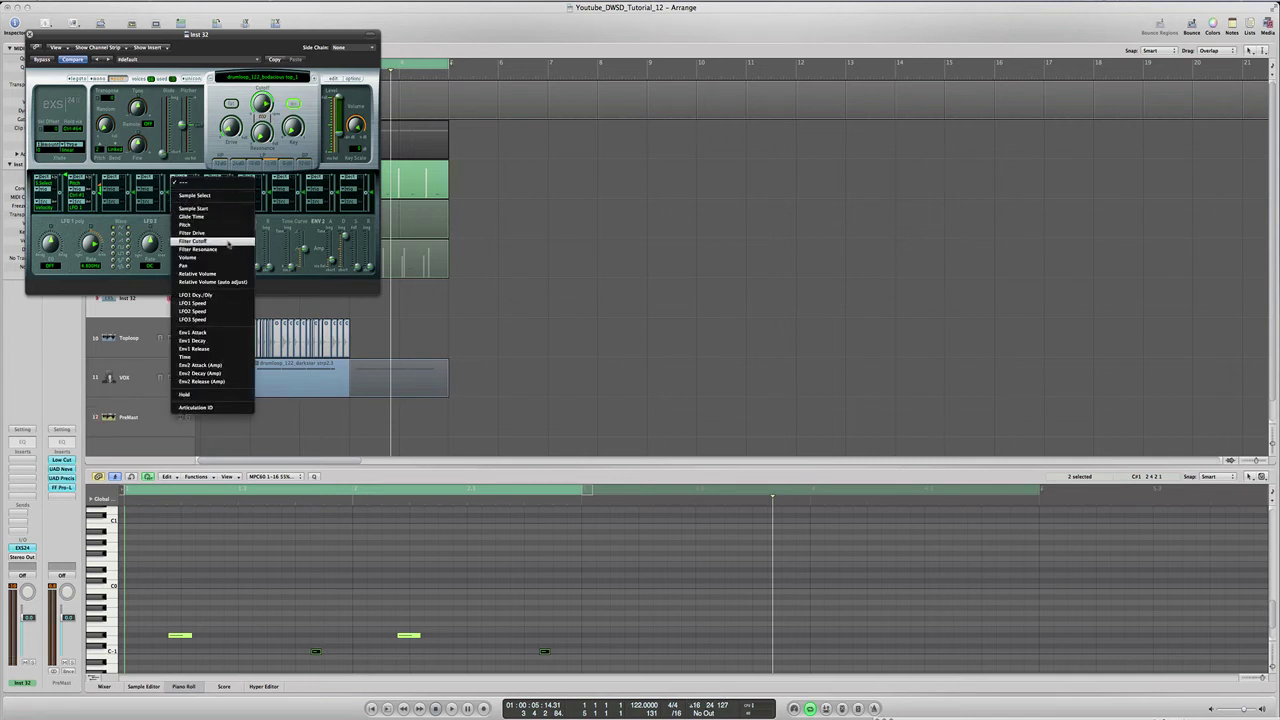
pyautogui.click(228, 241)
pyautogui.click(186, 206)
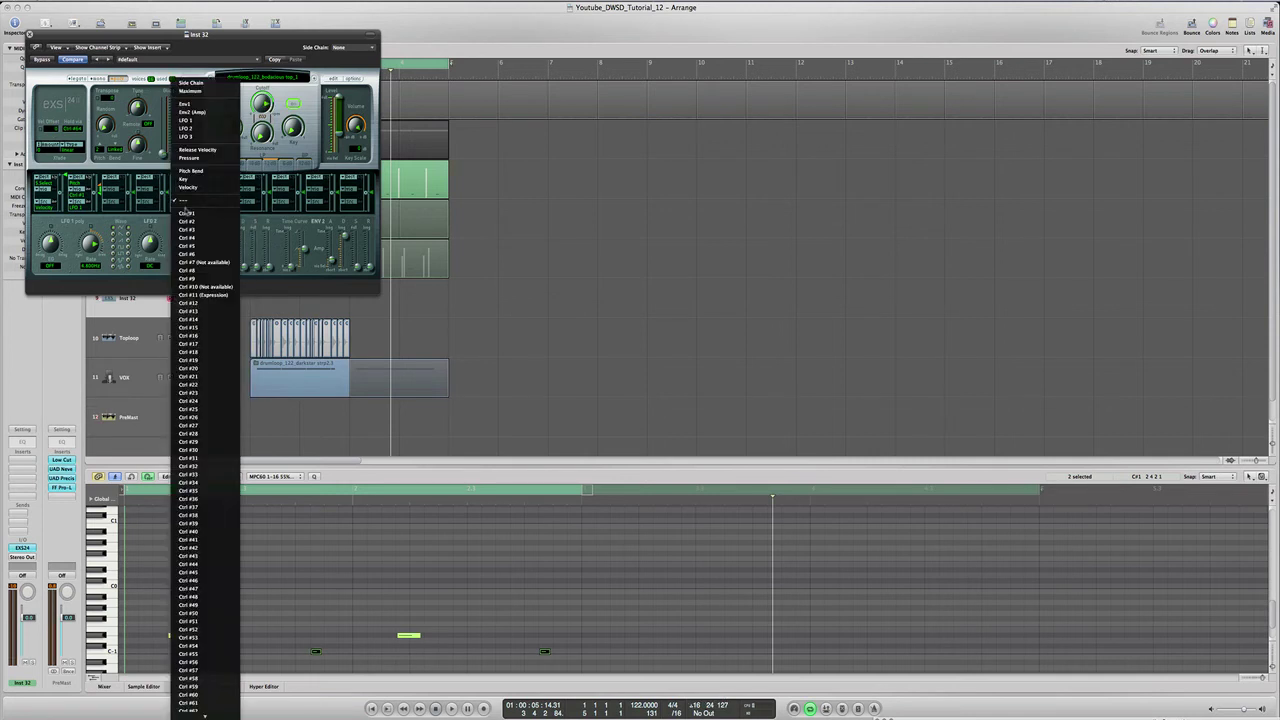
pyautogui.click(208, 105)
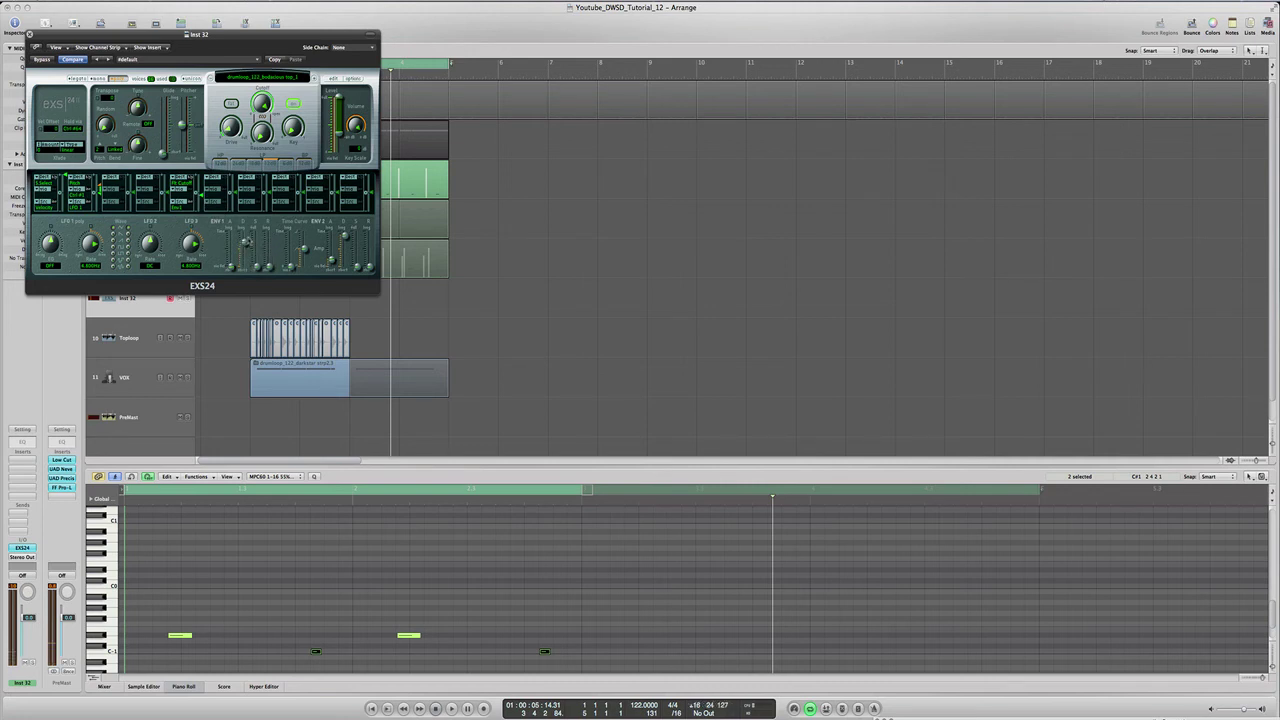
# Step: Adjust the filter cutoff, its modulation amount and the tuning in Inst 32's EXS24 during playback, and close the instrument window
pyautogui.press('space')
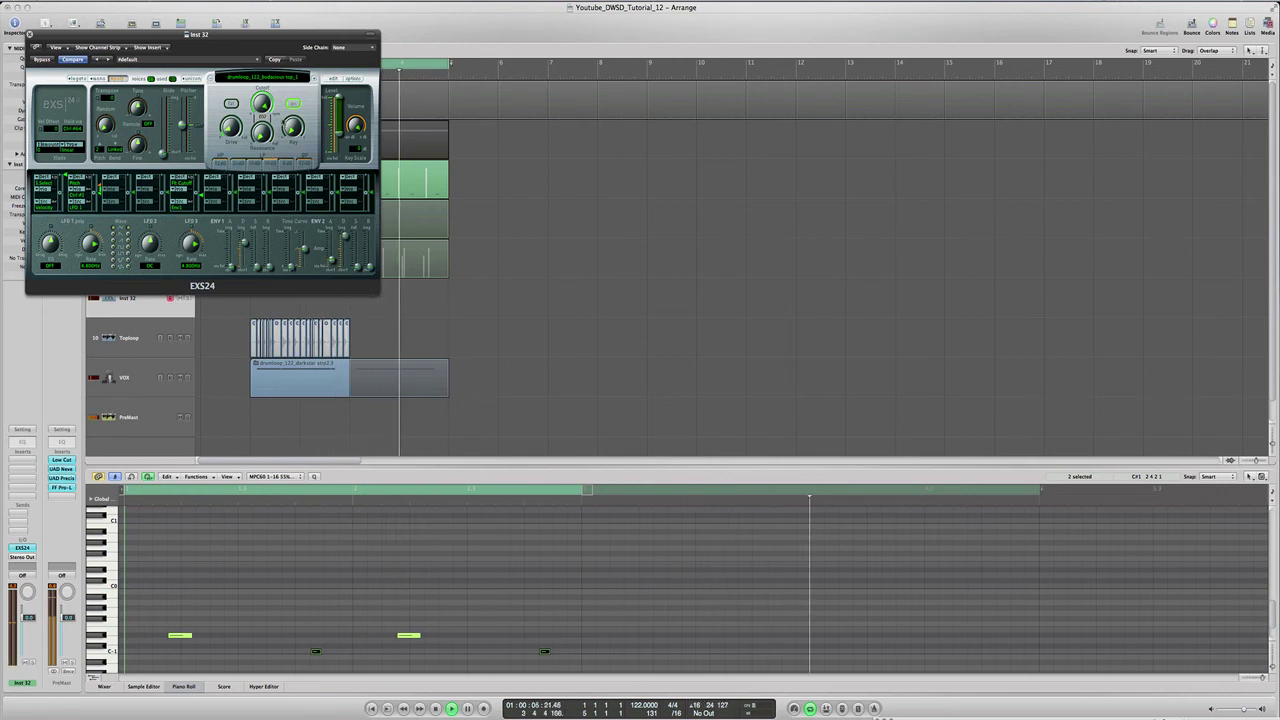
pyautogui.moveTo(262, 103); pyautogui.dragTo(254, 127)
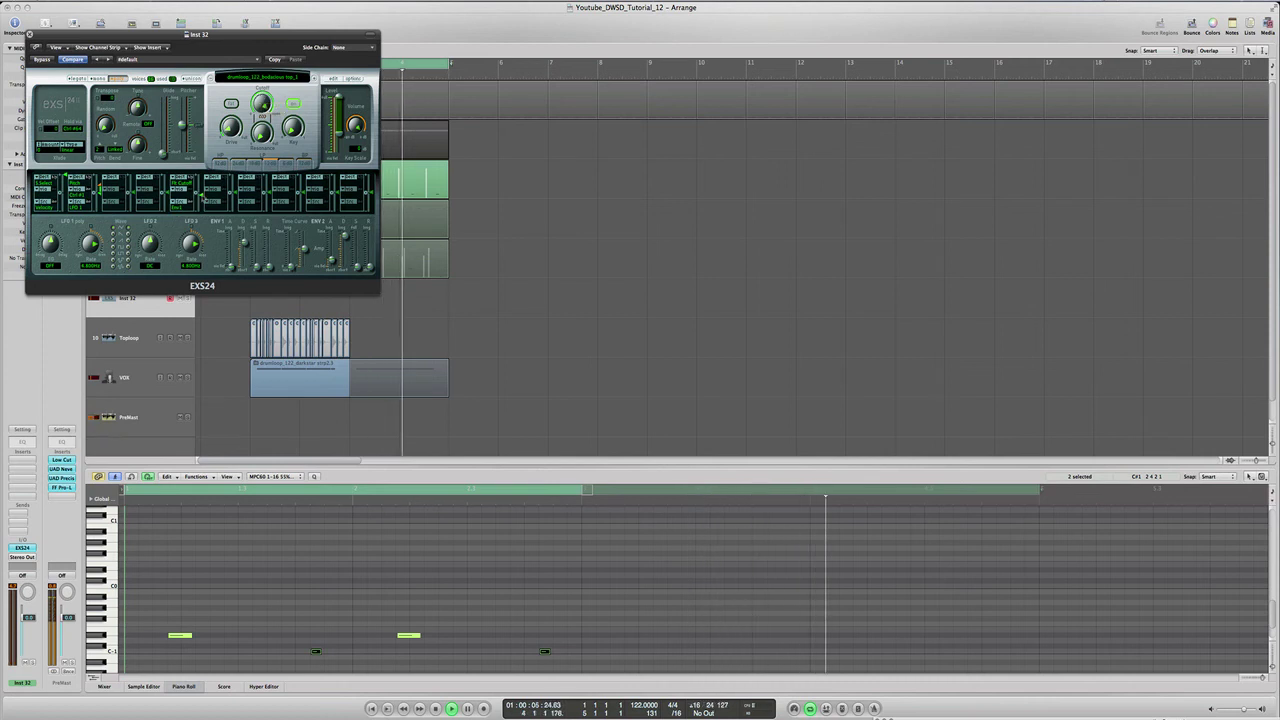
pyautogui.moveTo(203, 197); pyautogui.dragTo(204, 185)
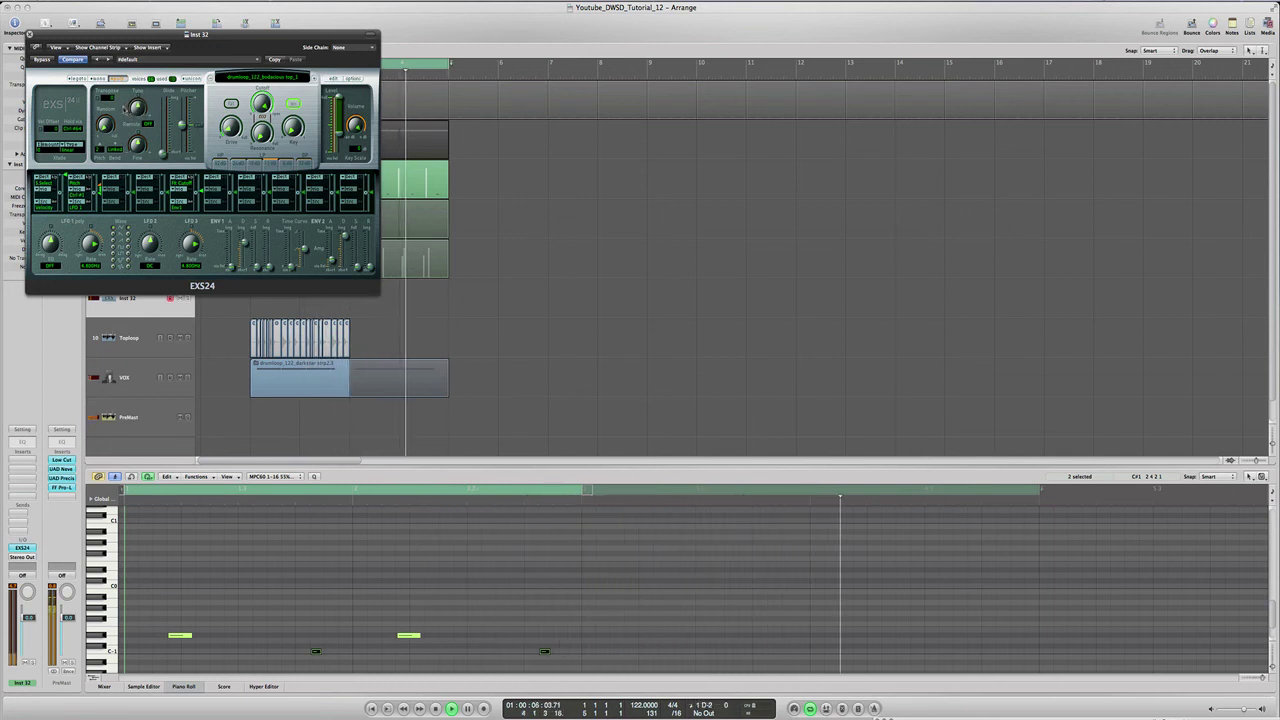
pyautogui.moveTo(139, 110); pyautogui.dragTo(137, 92)
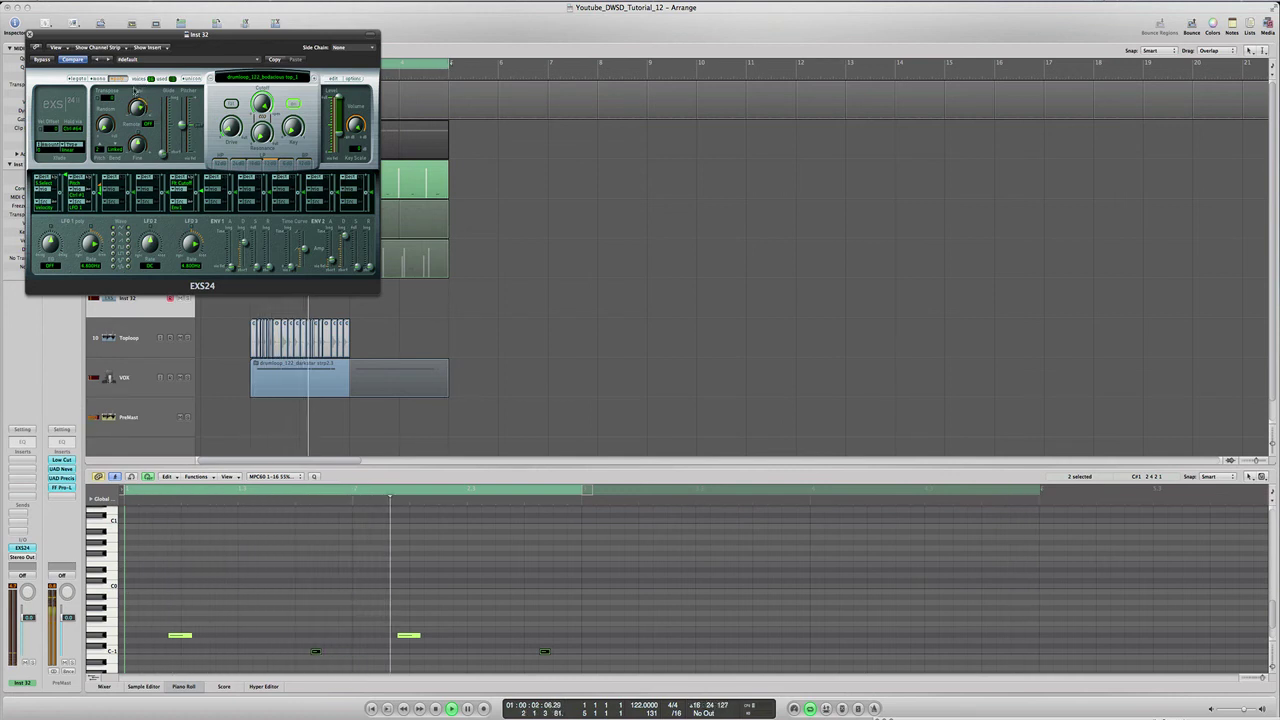
pyautogui.moveTo(257, 101); pyautogui.dragTo(256, 112)
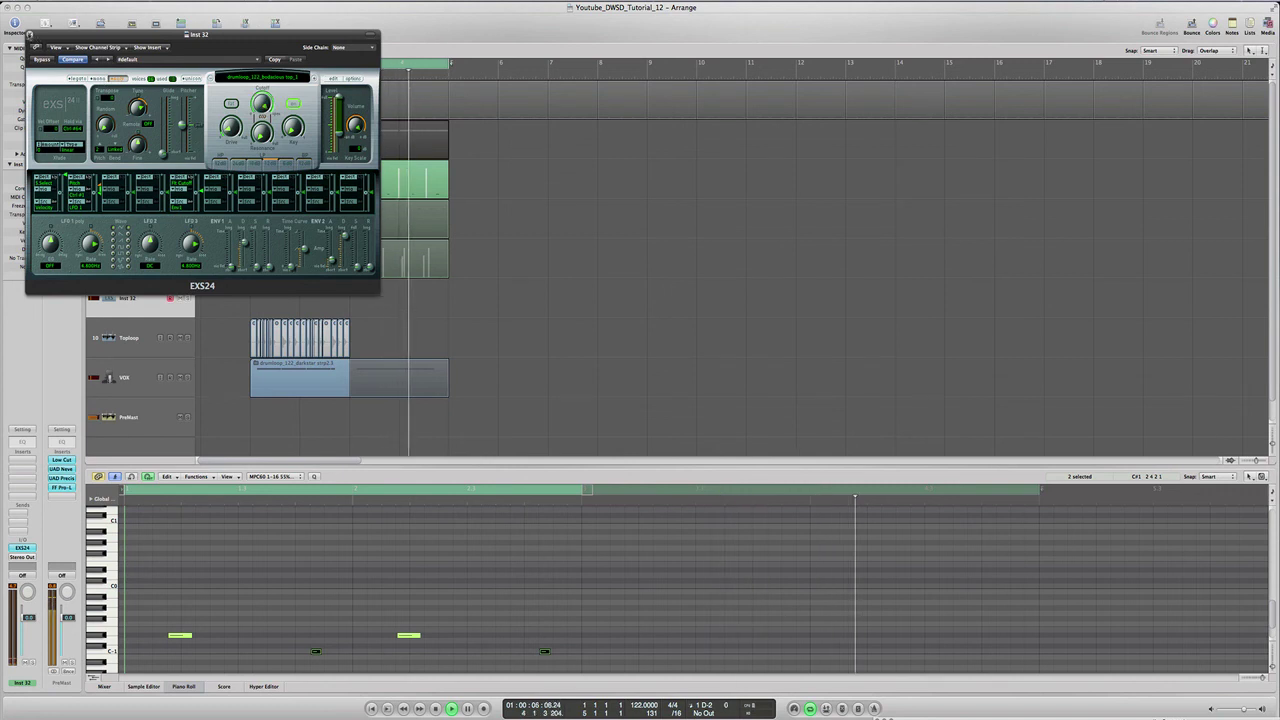
pyautogui.press('super+w')
# Step: Solo the Hat track briefly and raise the envelope 2 decay in its EXS24 while the full mix plays
pyautogui.click(150, 264)
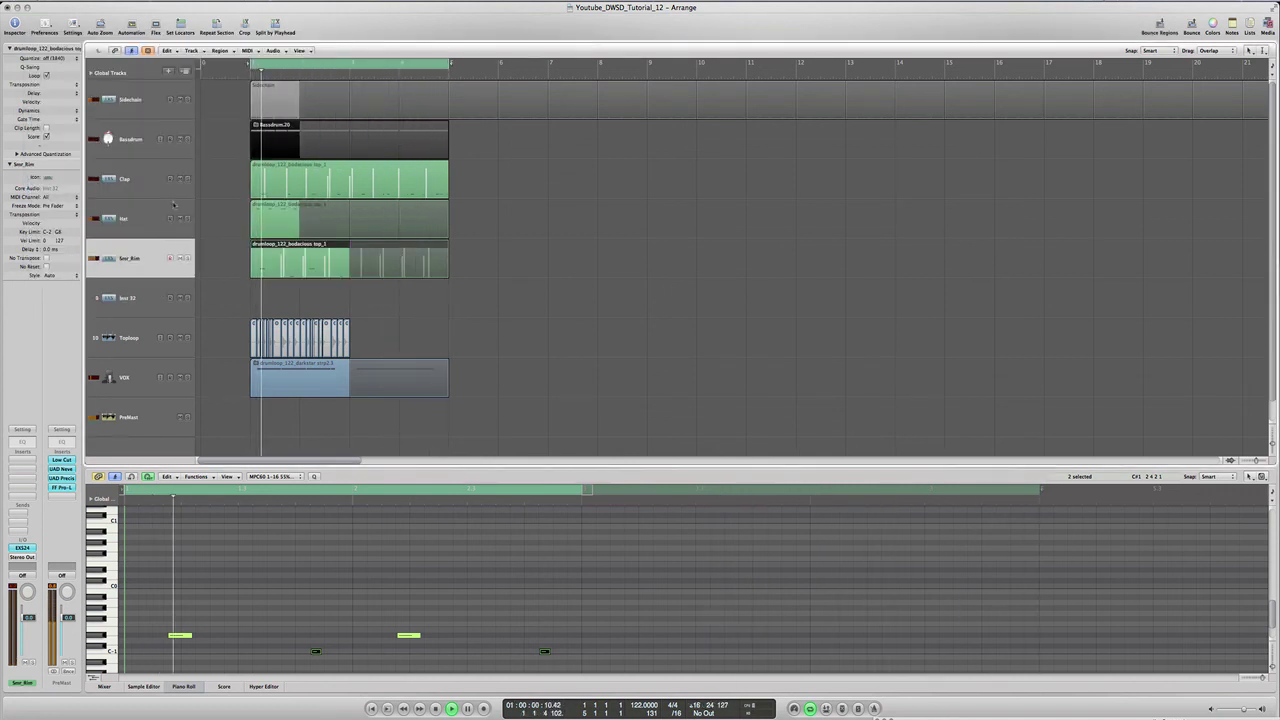
pyautogui.click(180, 223)
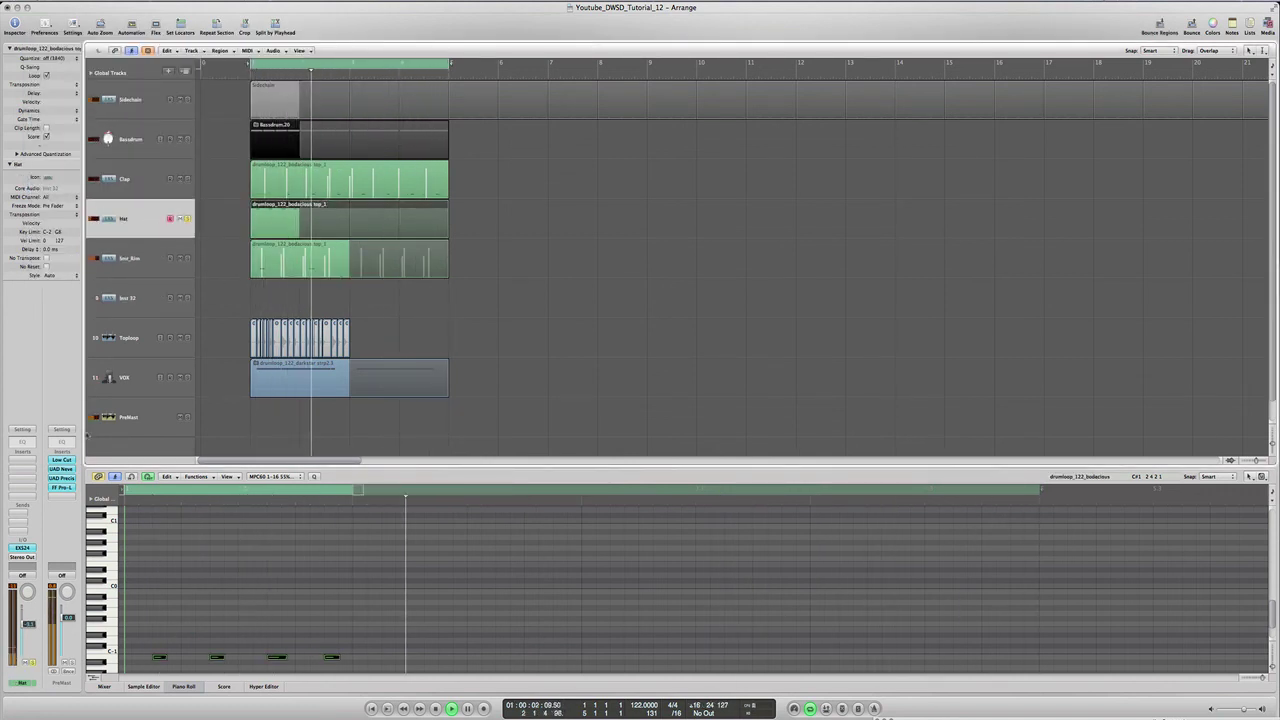
pyautogui.click(24, 548)
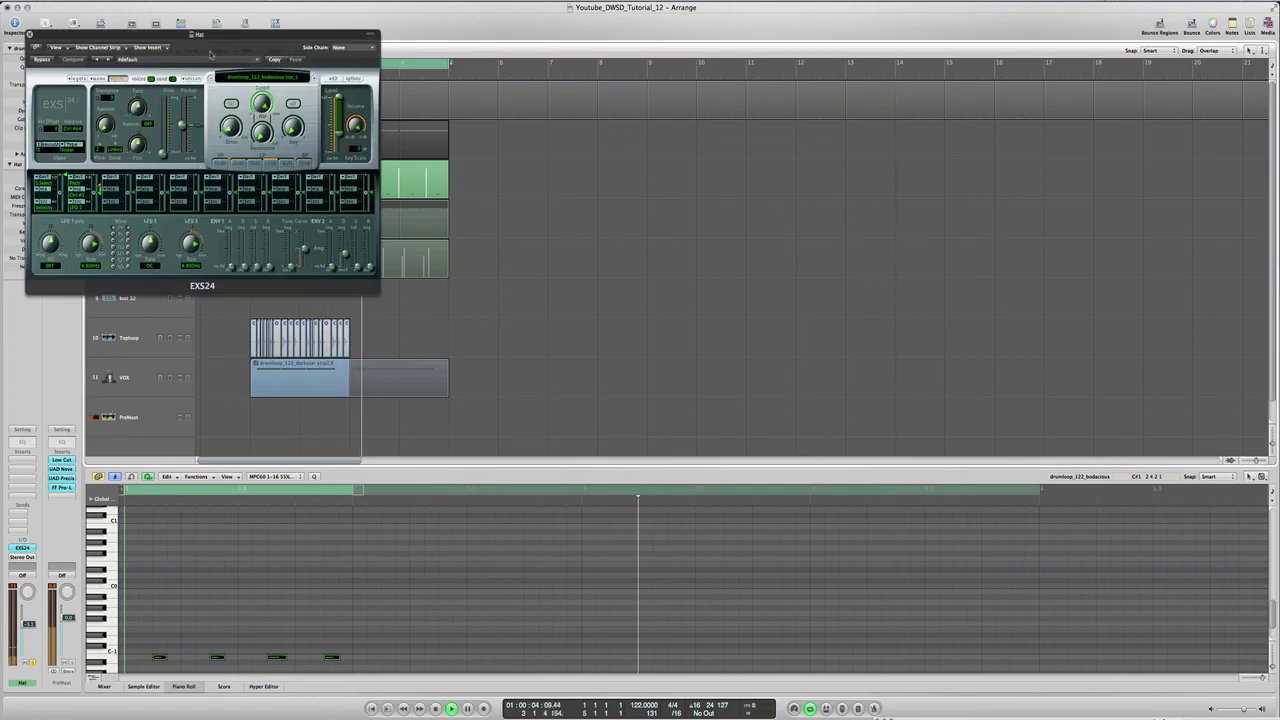
pyautogui.moveTo(218, 38); pyautogui.dragTo(610, 76)
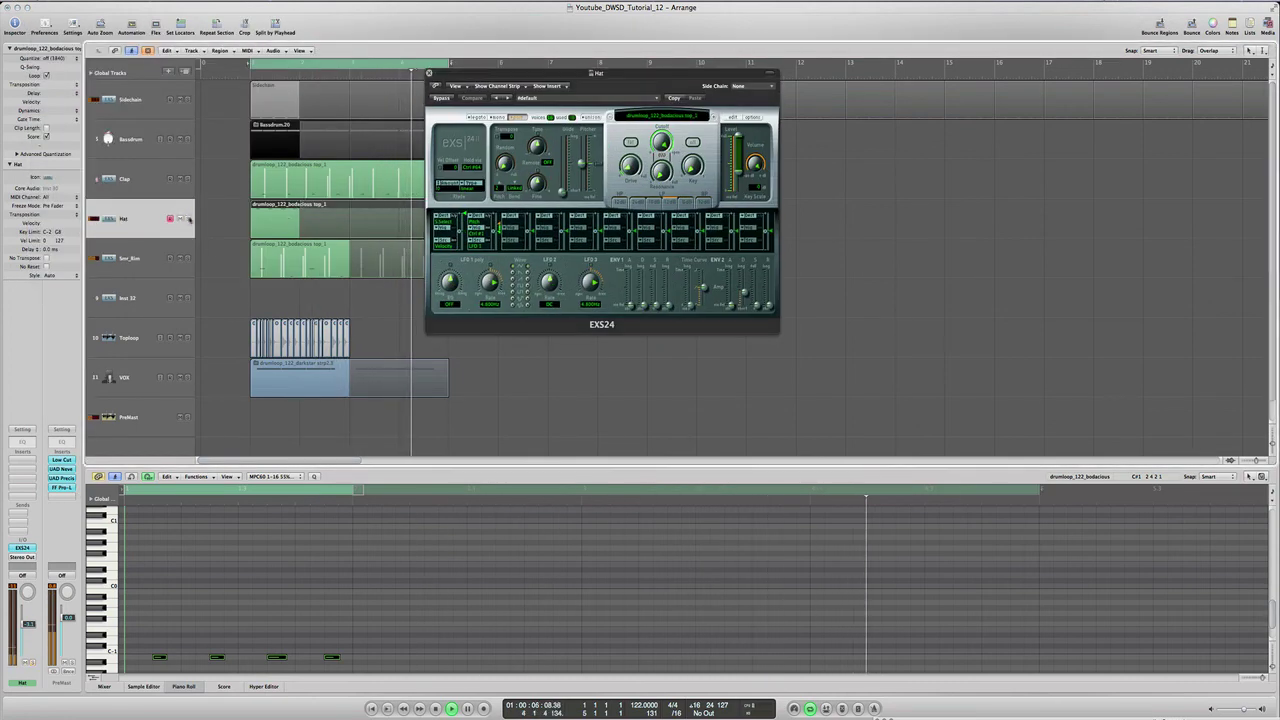
pyautogui.moveTo(537, 147); pyautogui.dragTo(540, 150)
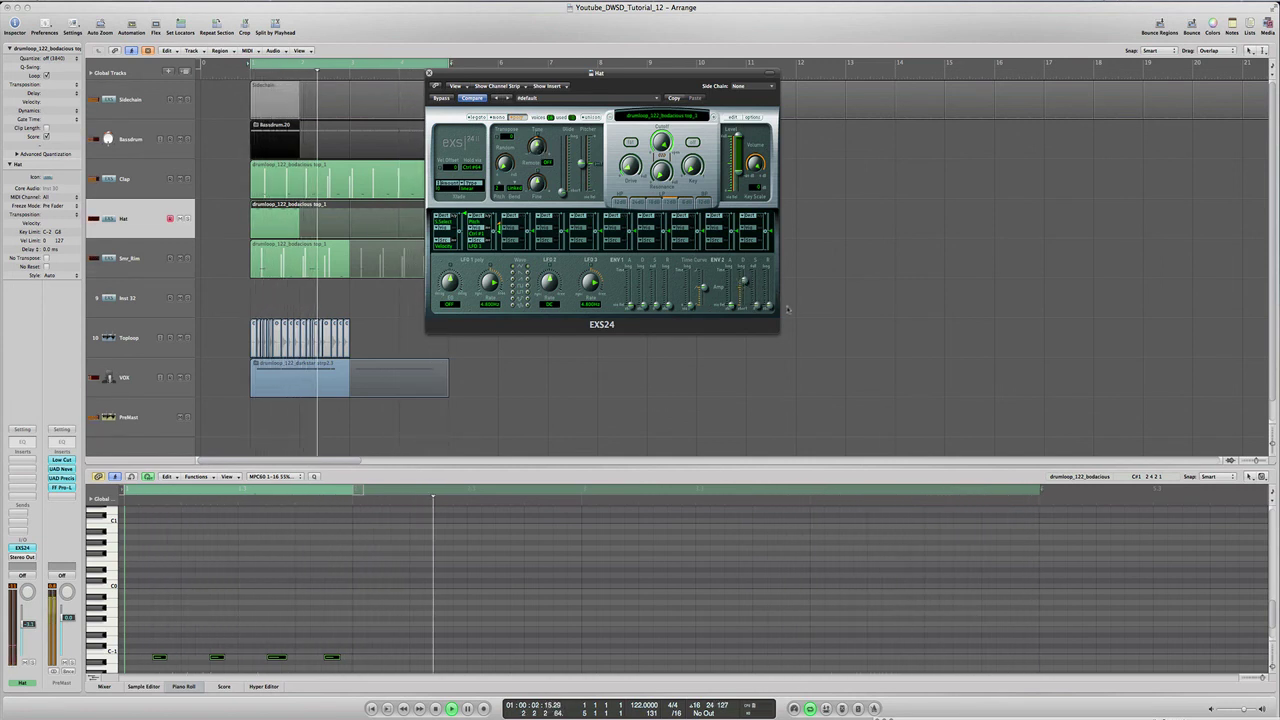
pyautogui.moveTo(744, 284); pyautogui.dragTo(745, 280)
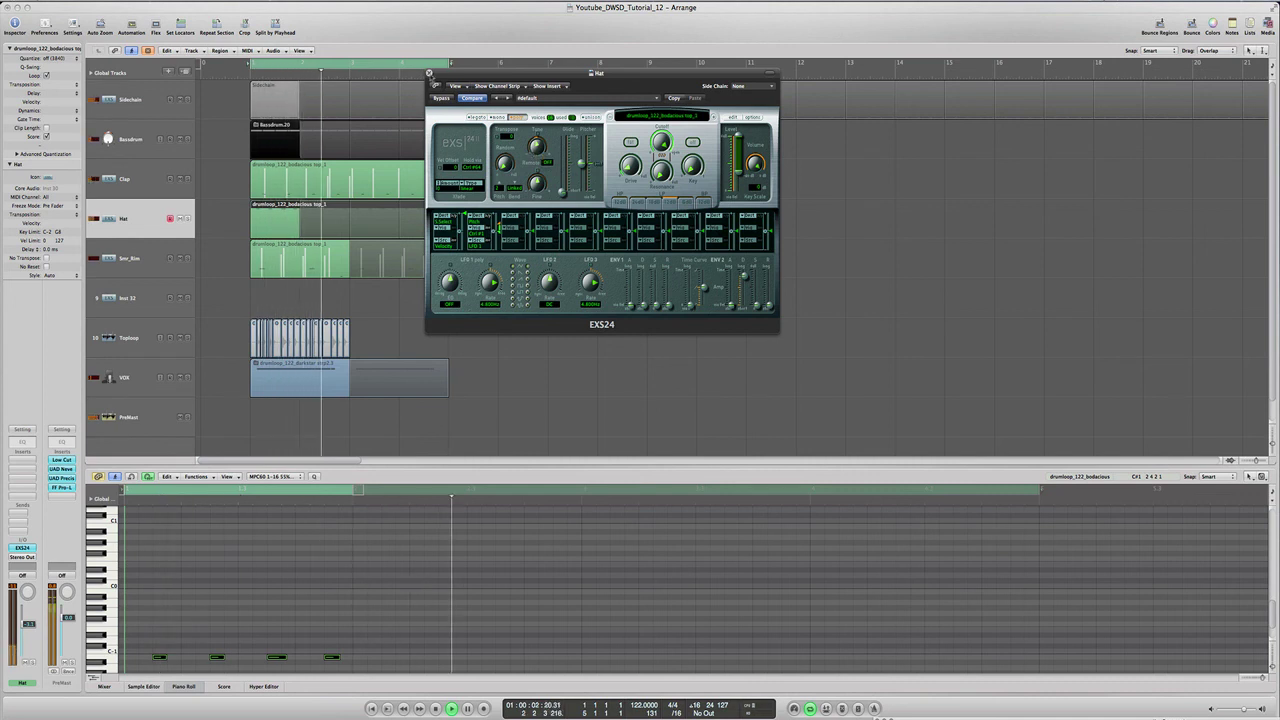
pyautogui.click(429, 73)
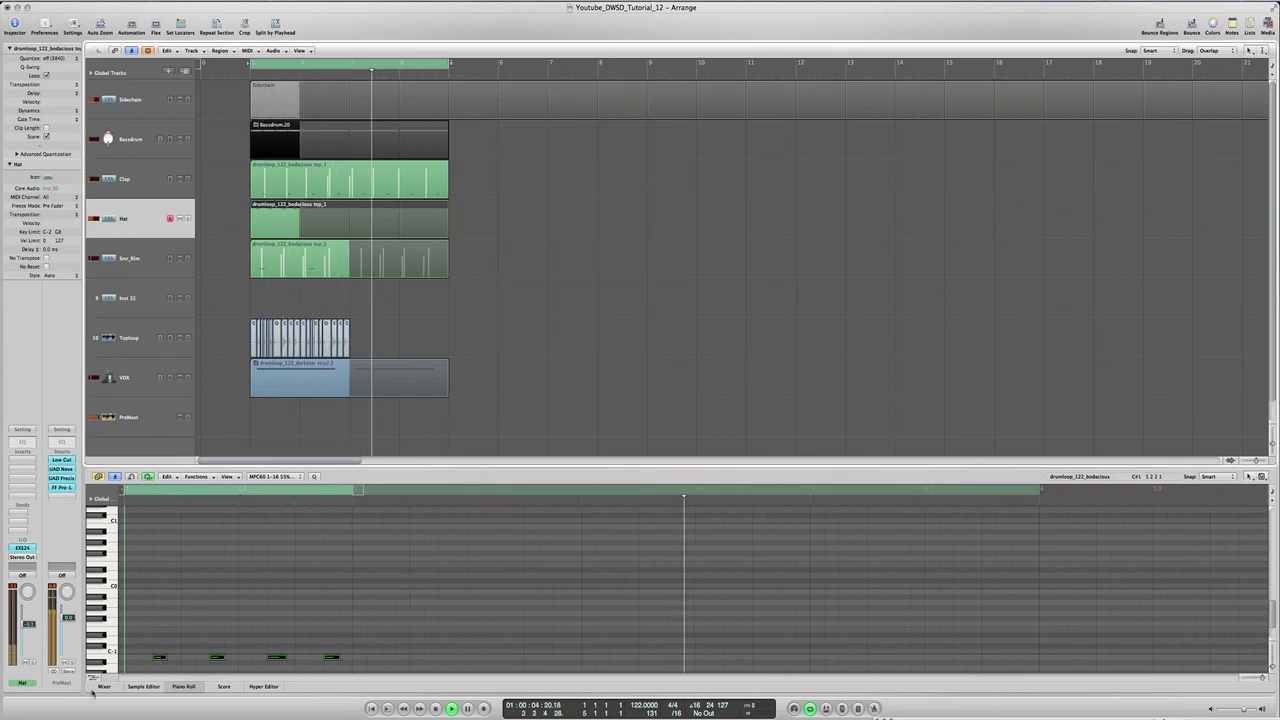
# Step: Open the mixer, solo Snr_Rim, and give its channel a send to Bus 7 (Delay 1) with the send level adjusted
pyautogui.click(325, 657)
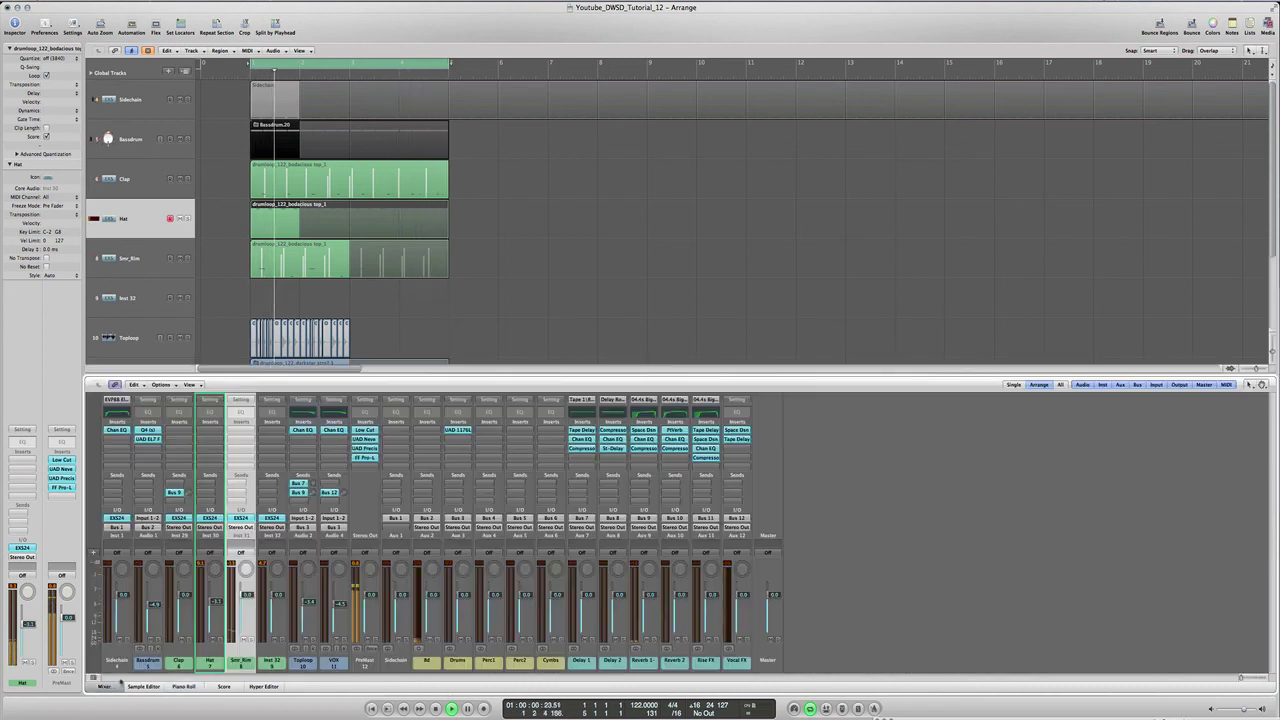
pyautogui.press('x')
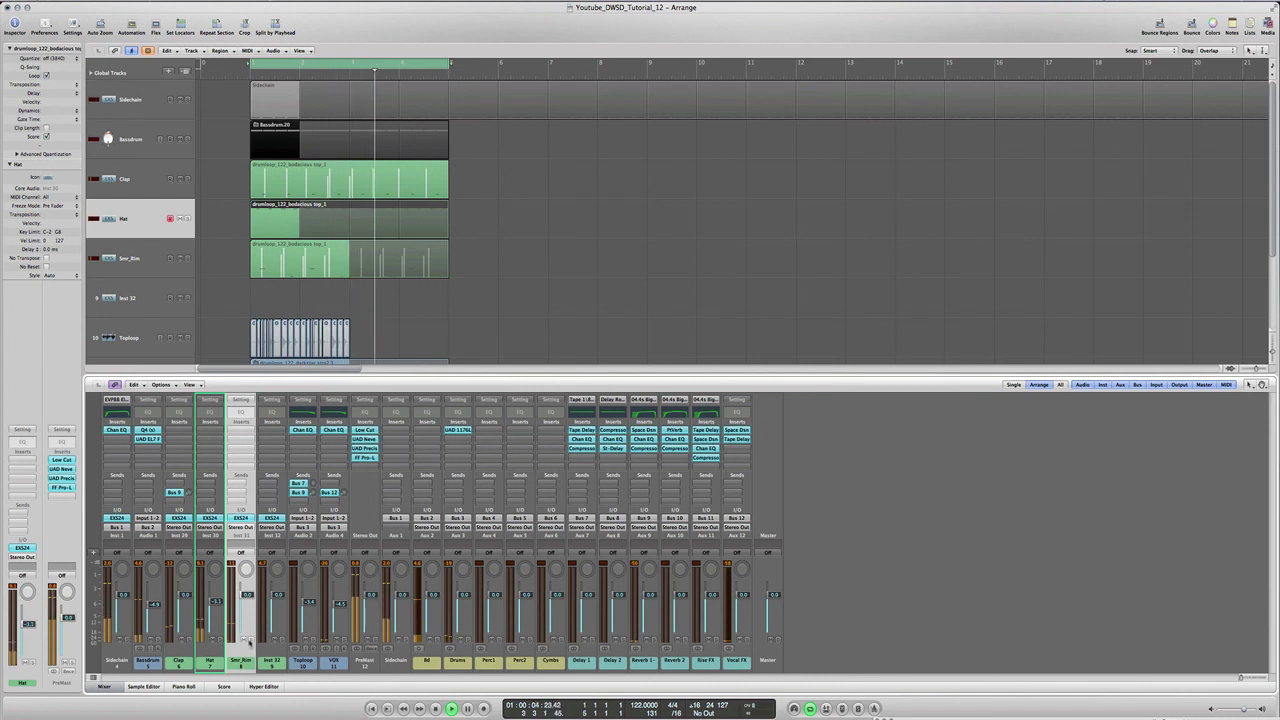
pyautogui.press('s')
pyautogui.click(235, 487)
pyautogui.moveTo(250, 493)
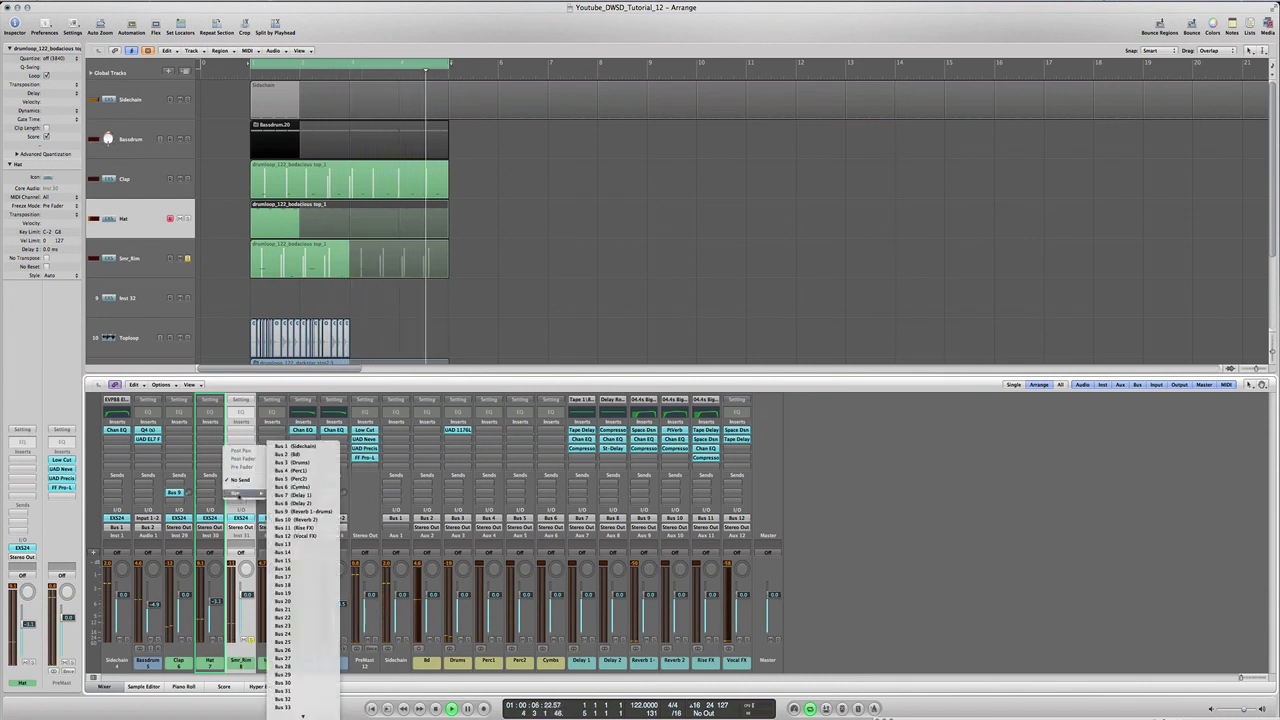
pyautogui.click(324, 496)
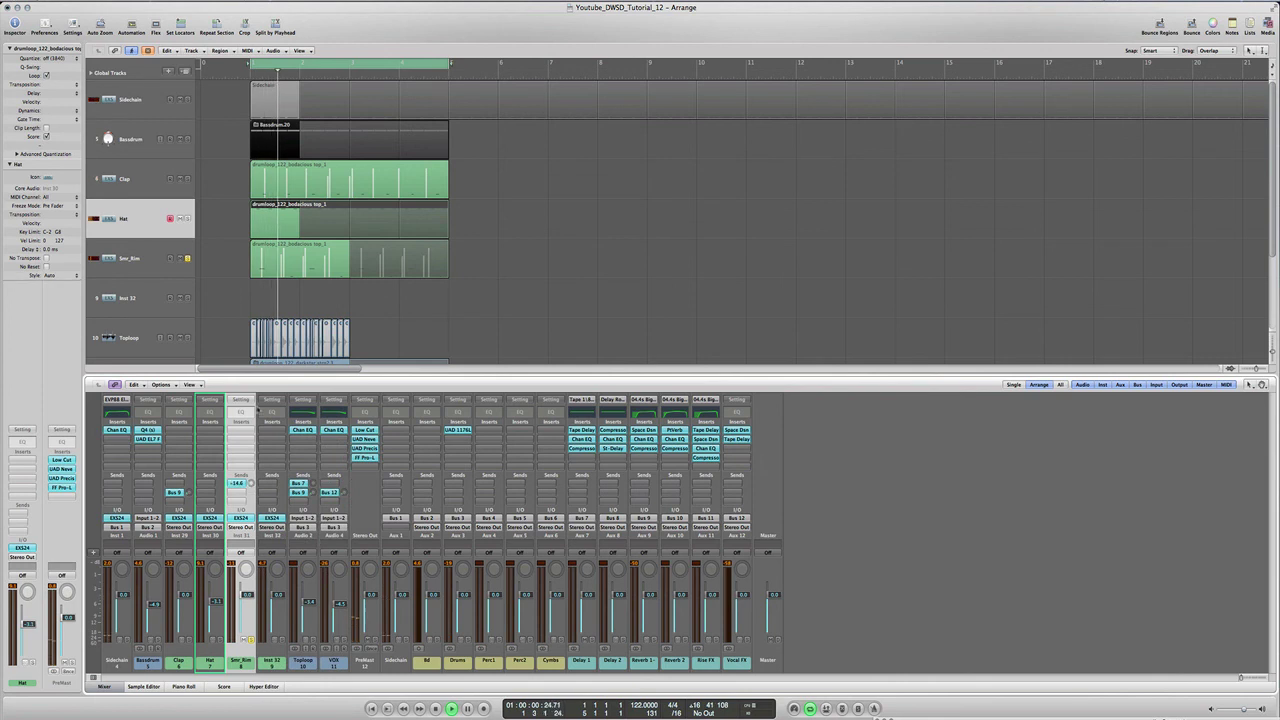
pyautogui.moveTo(249, 486); pyautogui.dragTo(244, 508)
# Step: Add a second send from Snr_Rim to Bus 10 (Reverb 2), set its level and return to the full mix
pyautogui.click(239, 492)
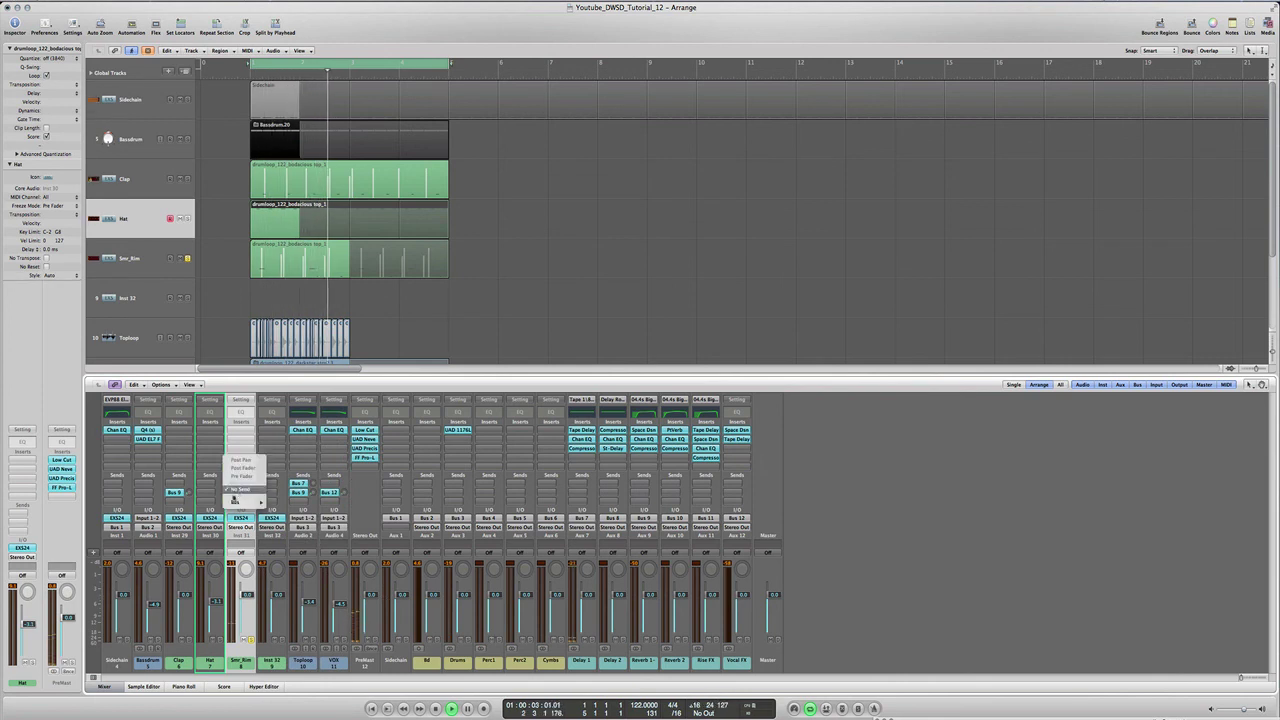
pyautogui.click(239, 492)
pyautogui.click(239, 492)
pyautogui.moveTo(242, 503)
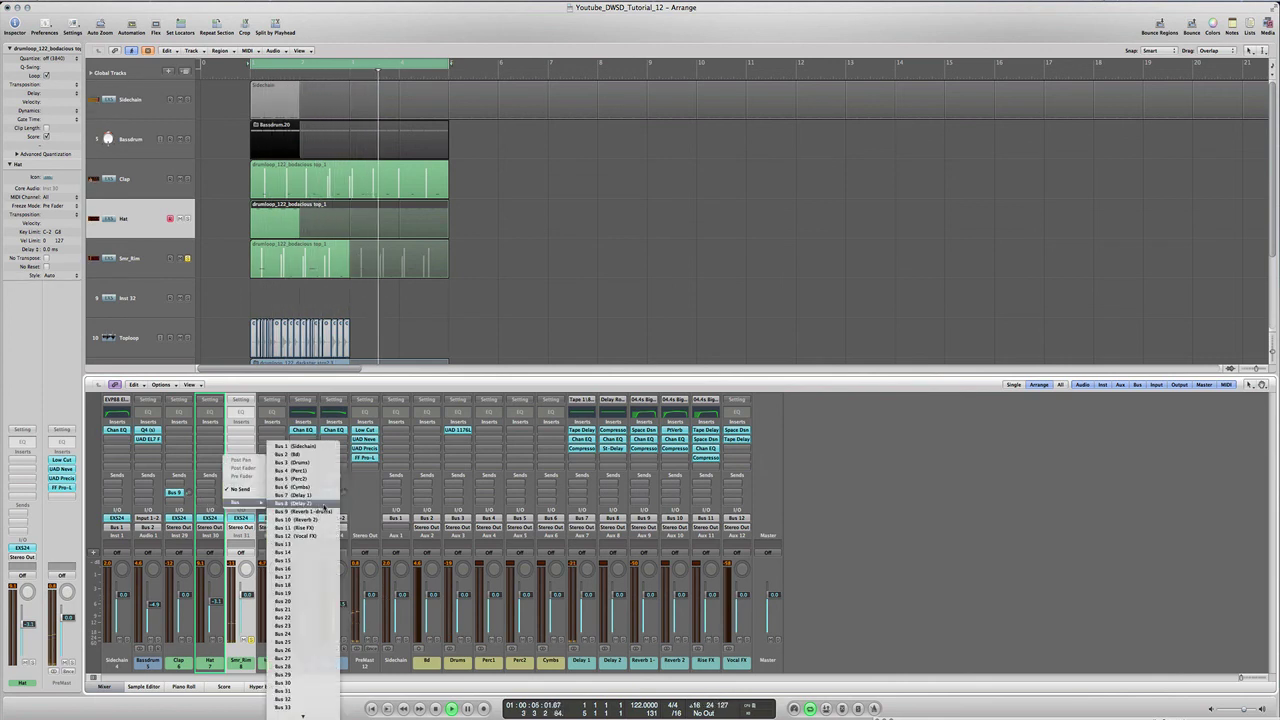
pyautogui.click(279, 520)
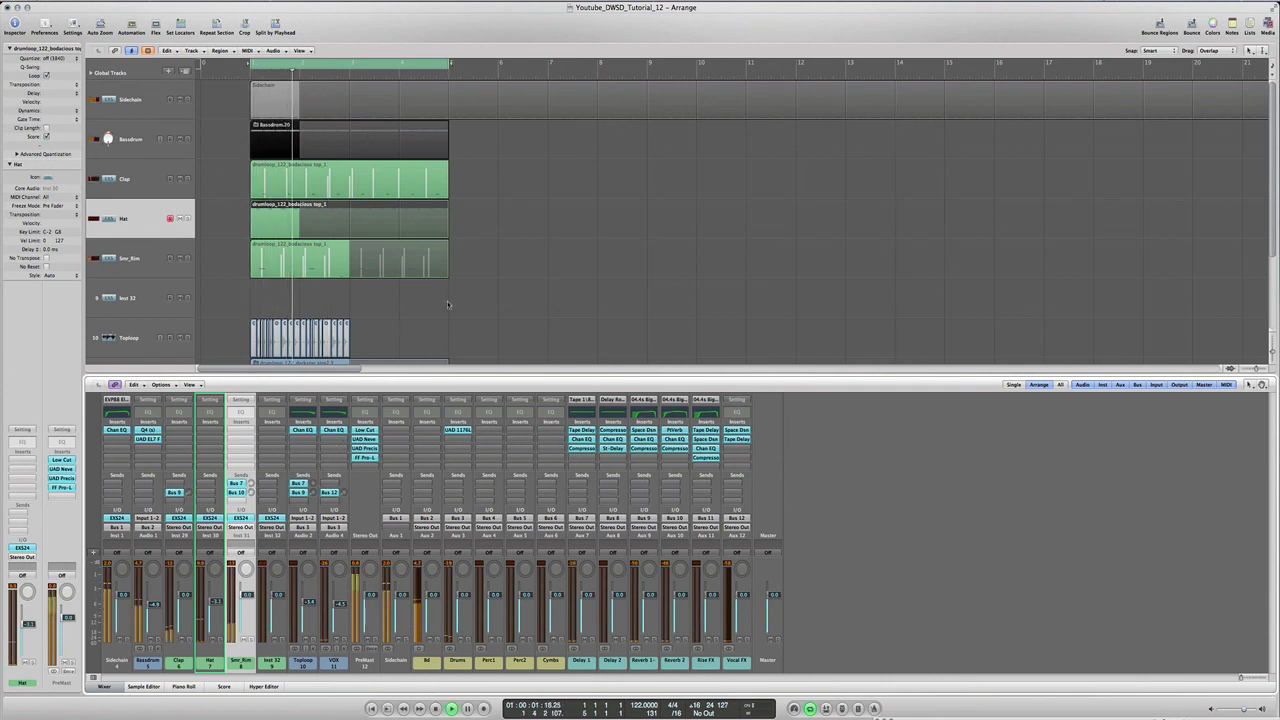
# Step: Select the VOX track, raise its Bus 12 send level and open the bus choices for its next send slot
pyautogui.scroll(-3, 447, 305)
pyautogui.scroll(3, 446, 295)
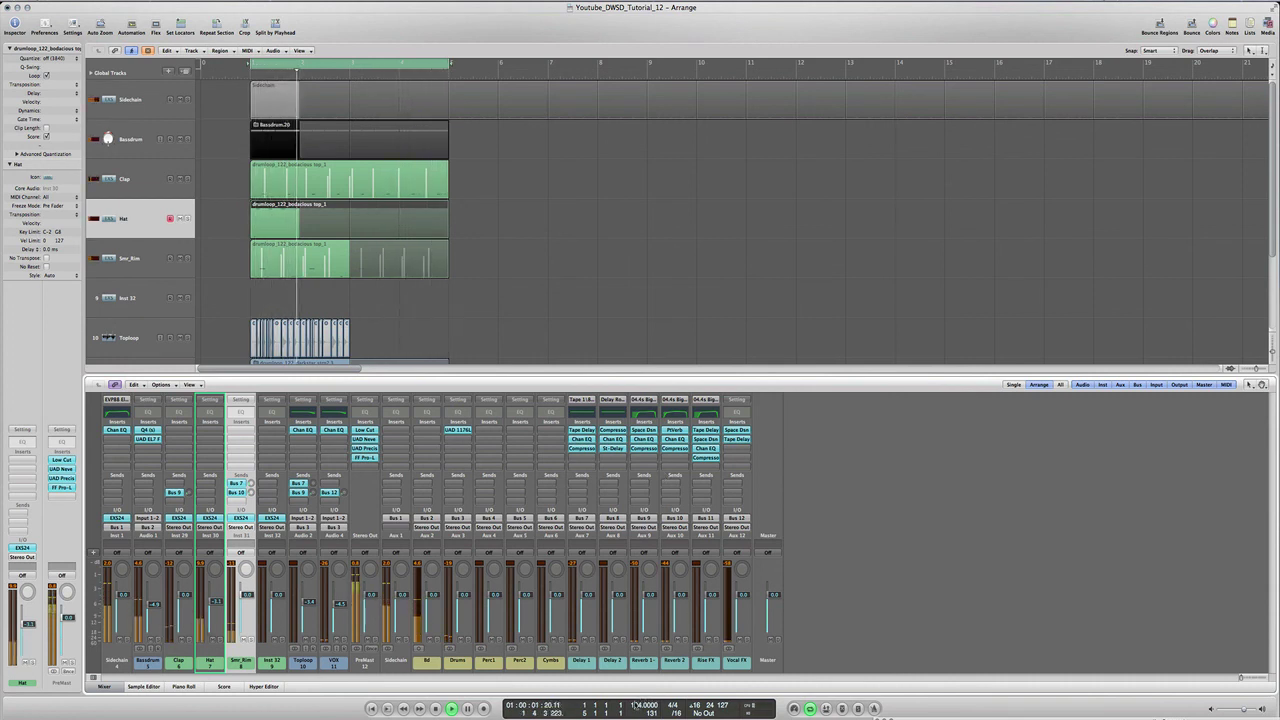
pyautogui.click(905, 604)
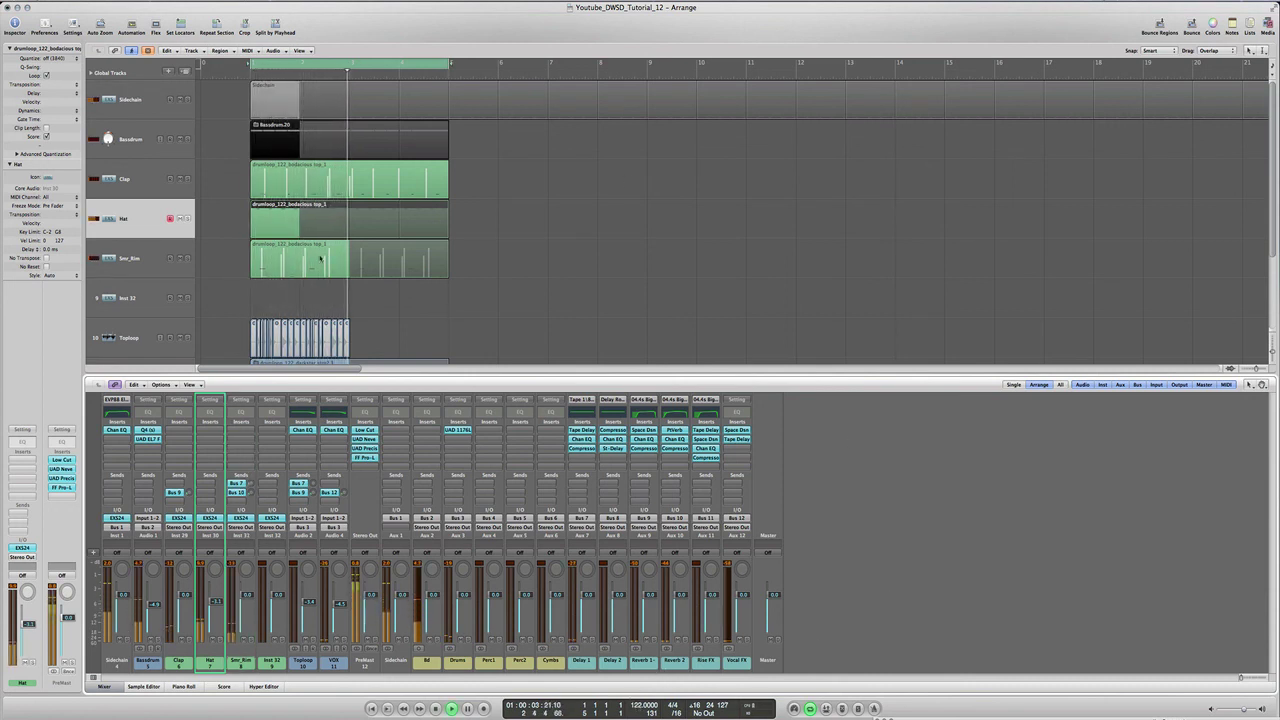
pyautogui.scroll(-3, 151, 306)
pyautogui.click(130, 293)
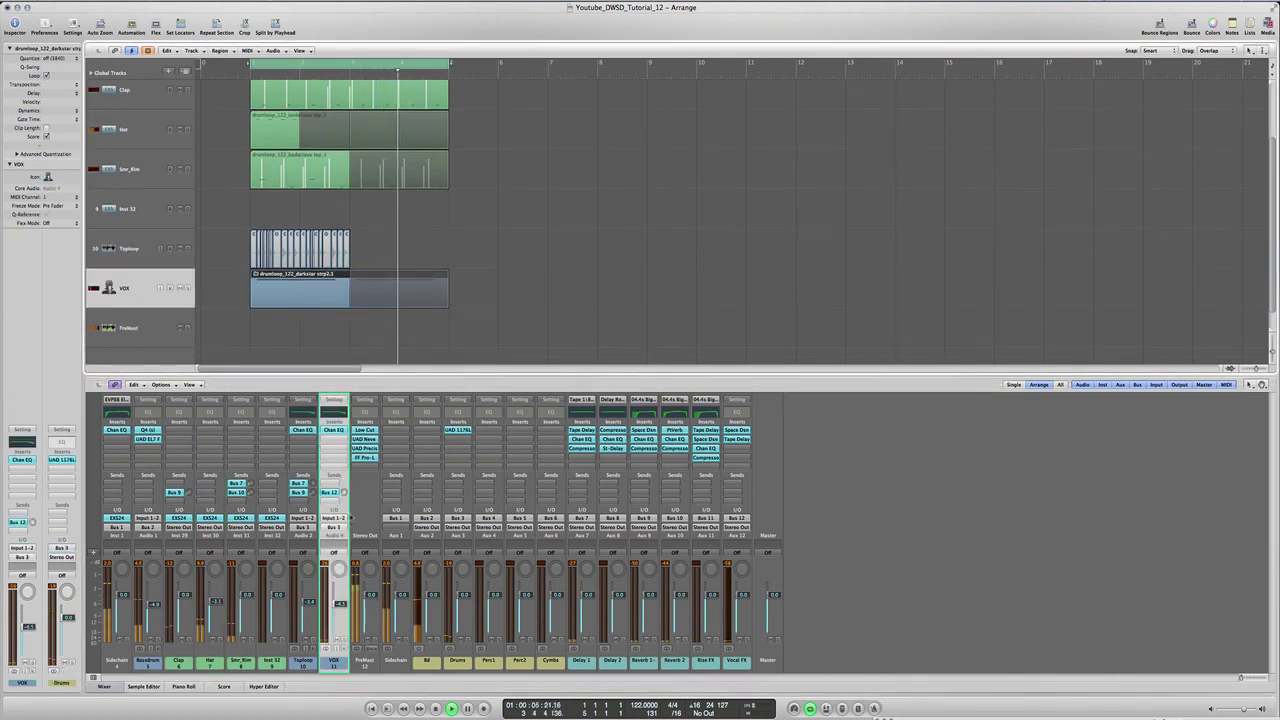
pyautogui.moveTo(344, 492); pyautogui.dragTo(342, 474)
pyautogui.click(330, 495)
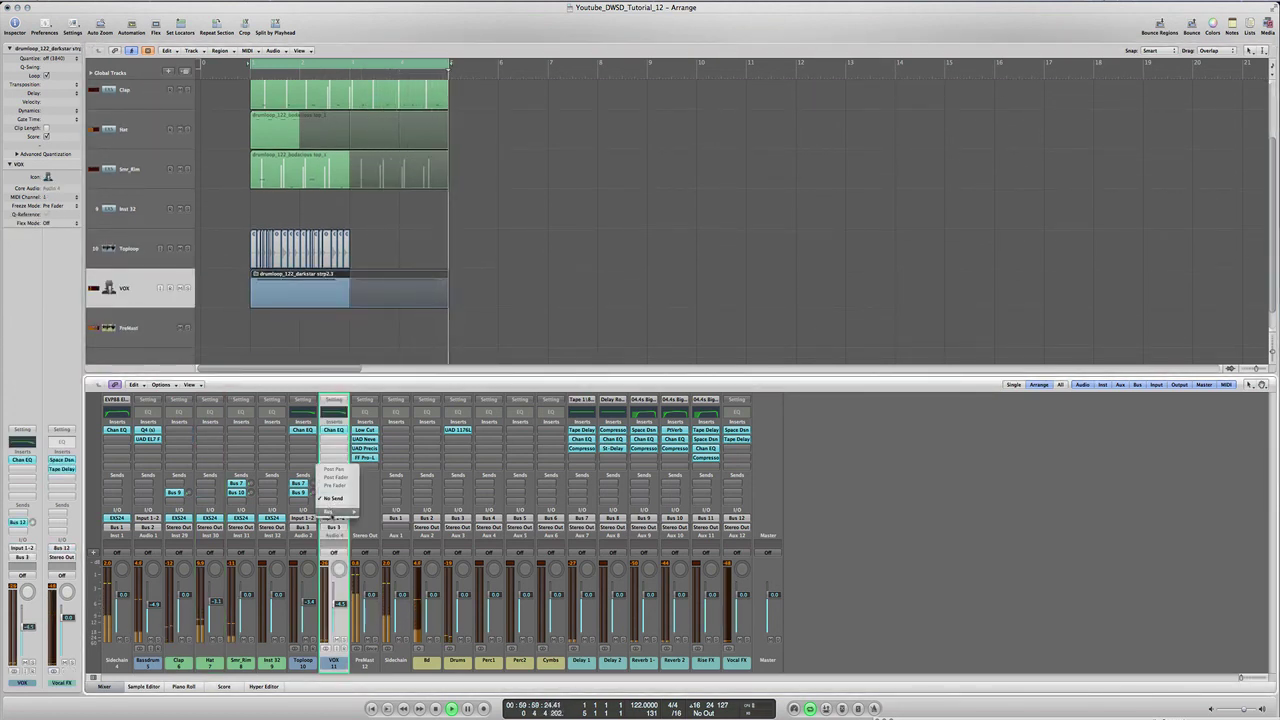
pyautogui.click(278, 519)
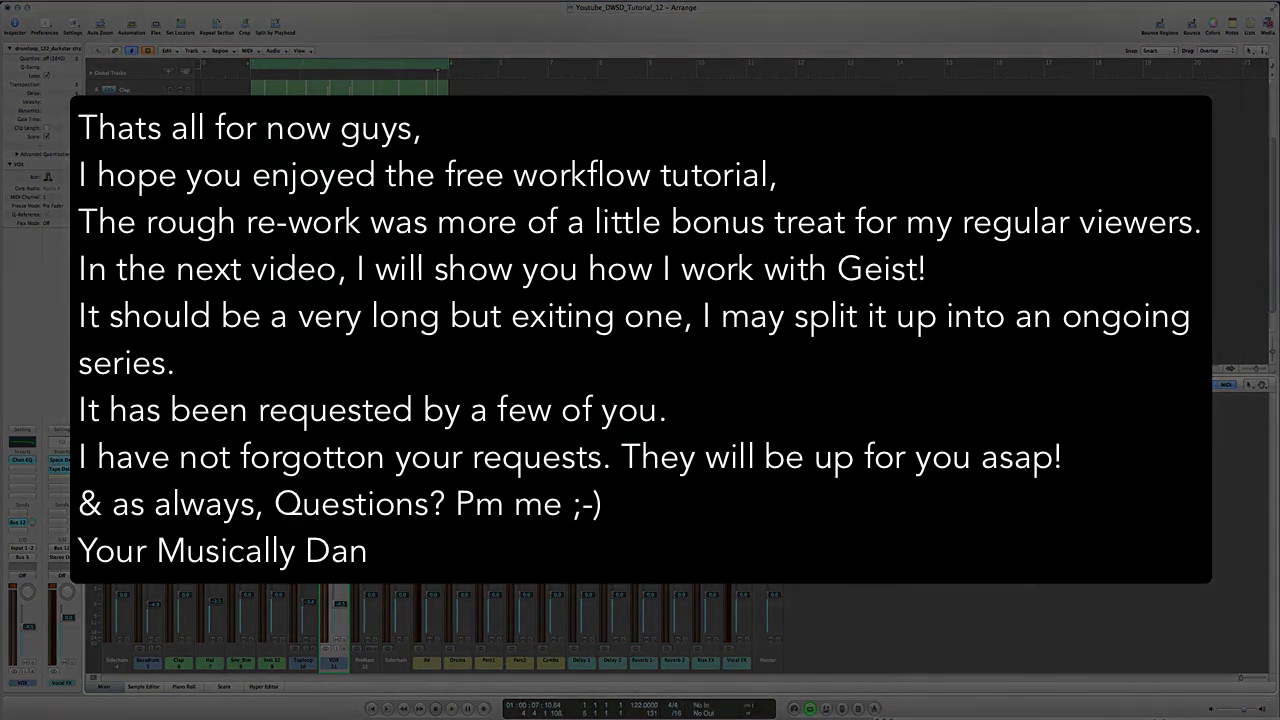
pyautogui.click(1092, 2)
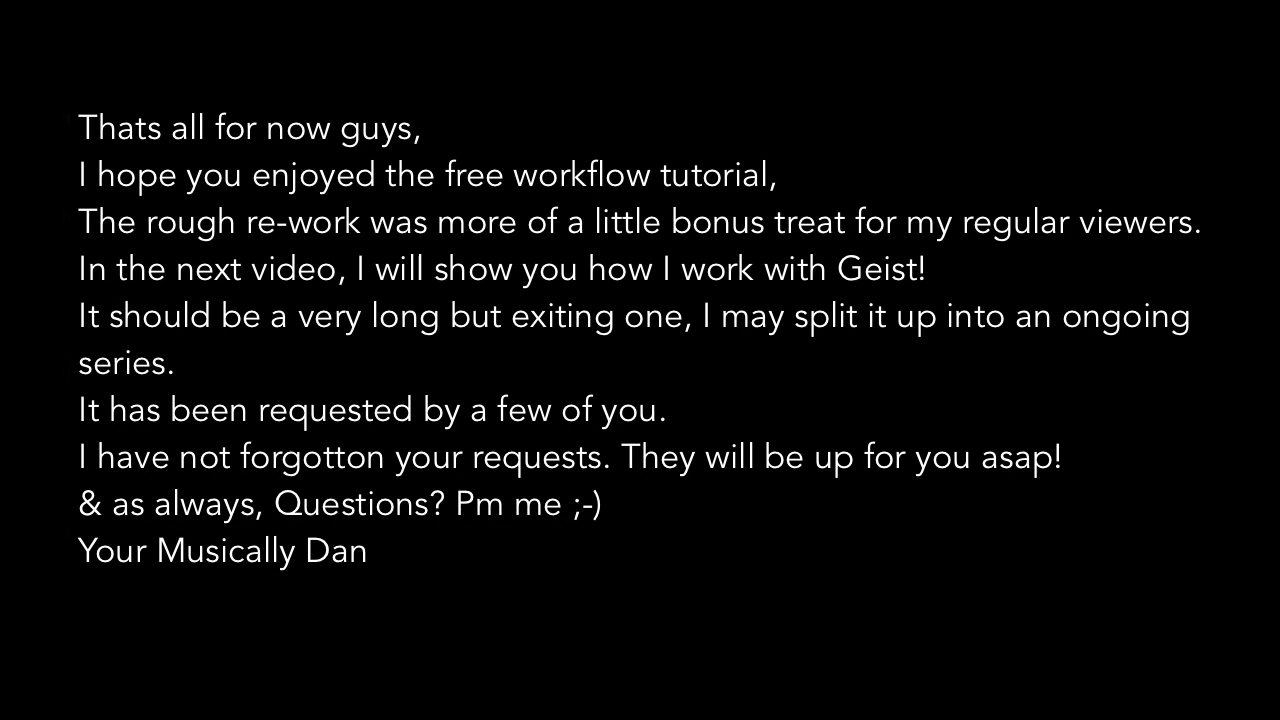